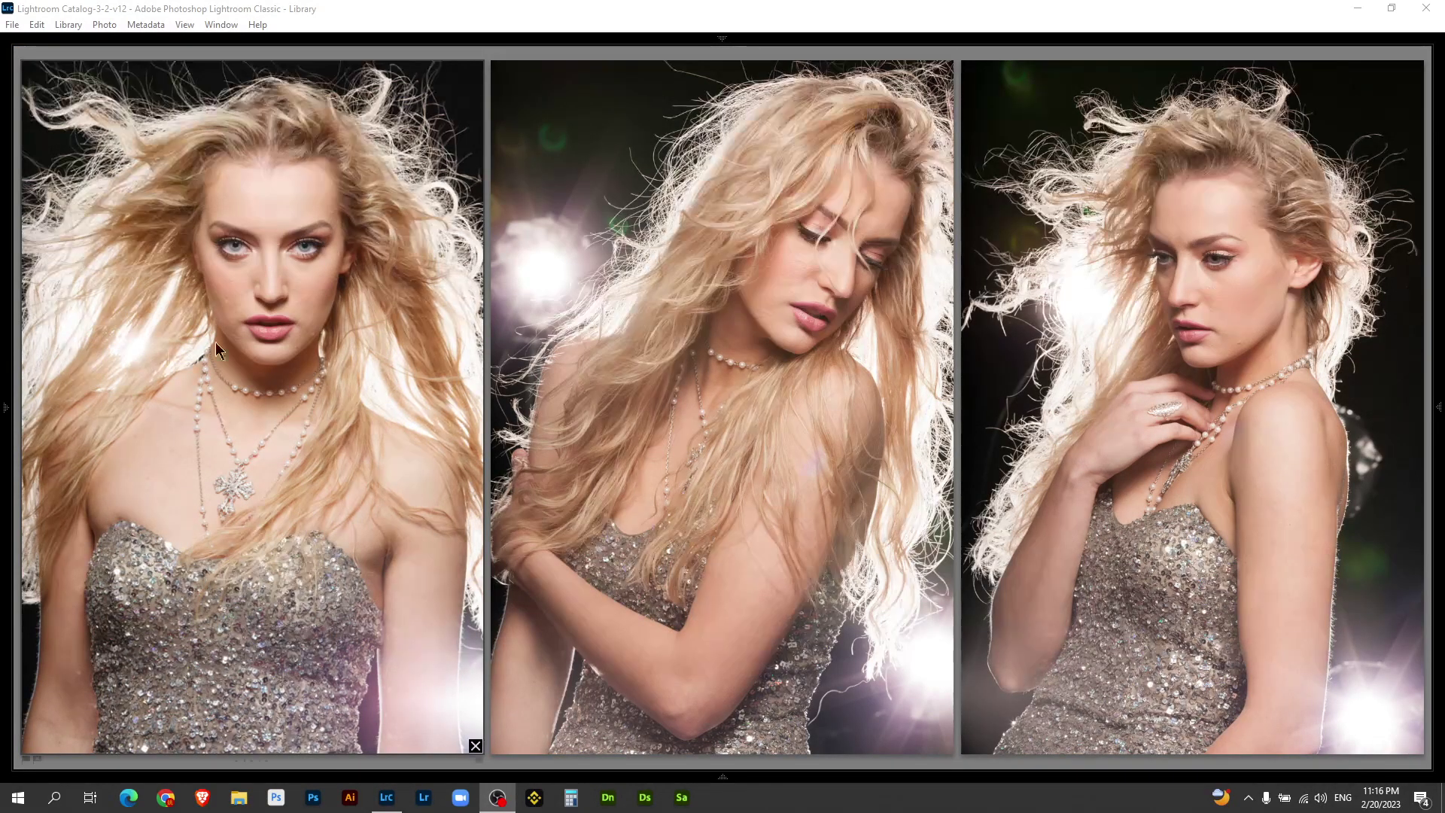
Open the first blonde portrait (Copy 2) alone, inspect her face and dress zoomed in, then enter Develop
double_click(262, 290)
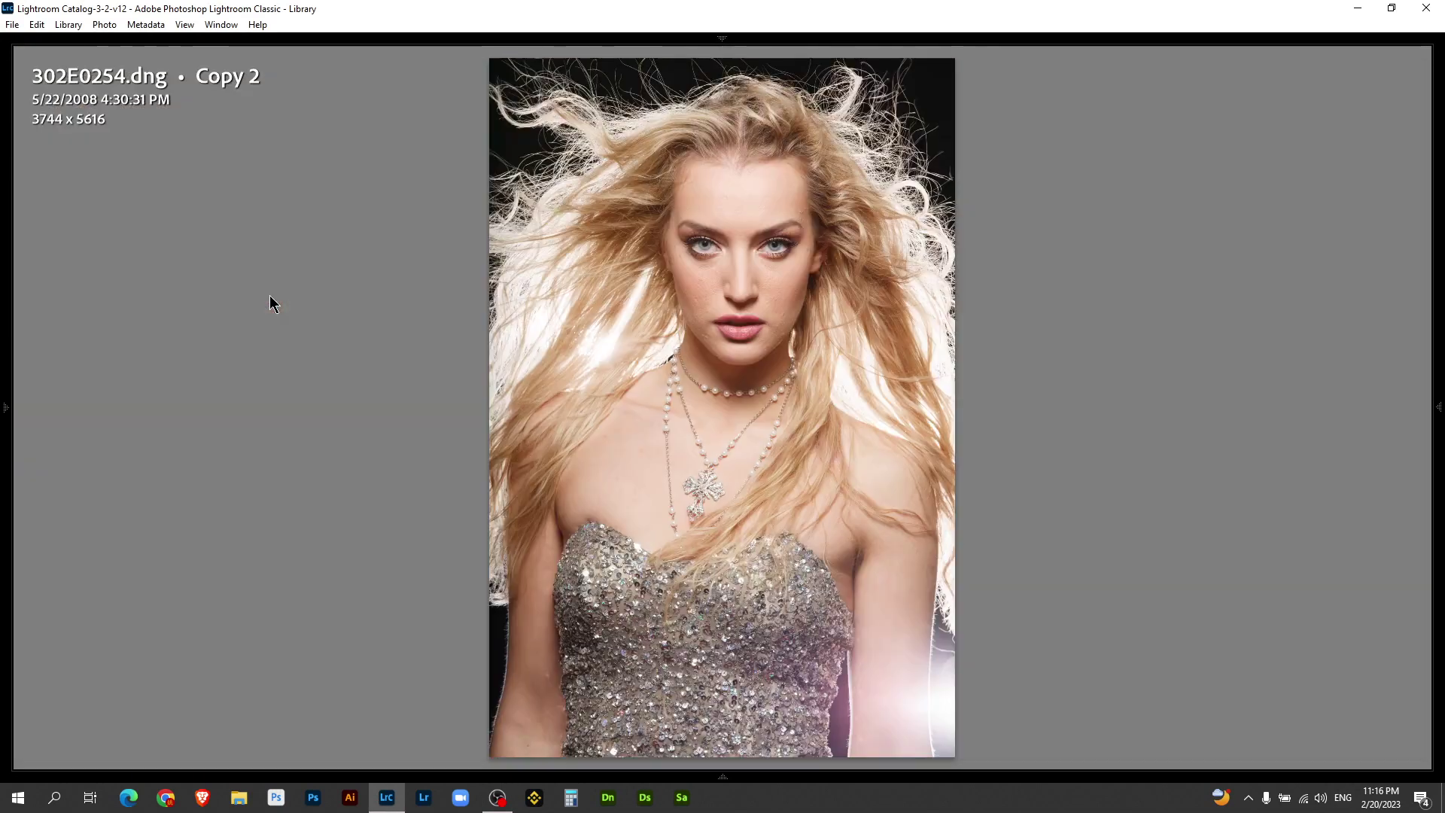
click(749, 301)
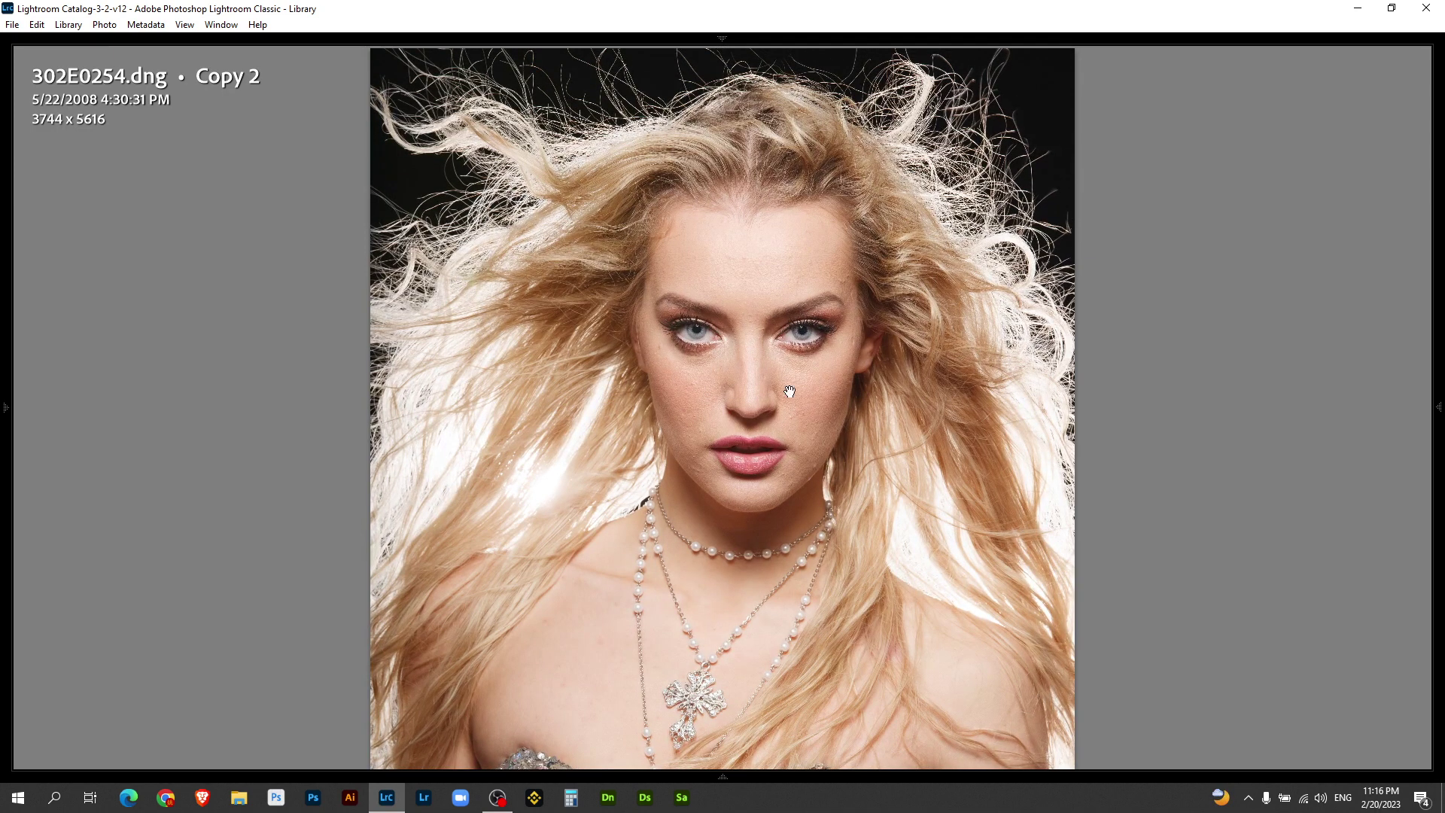
click(752, 409)
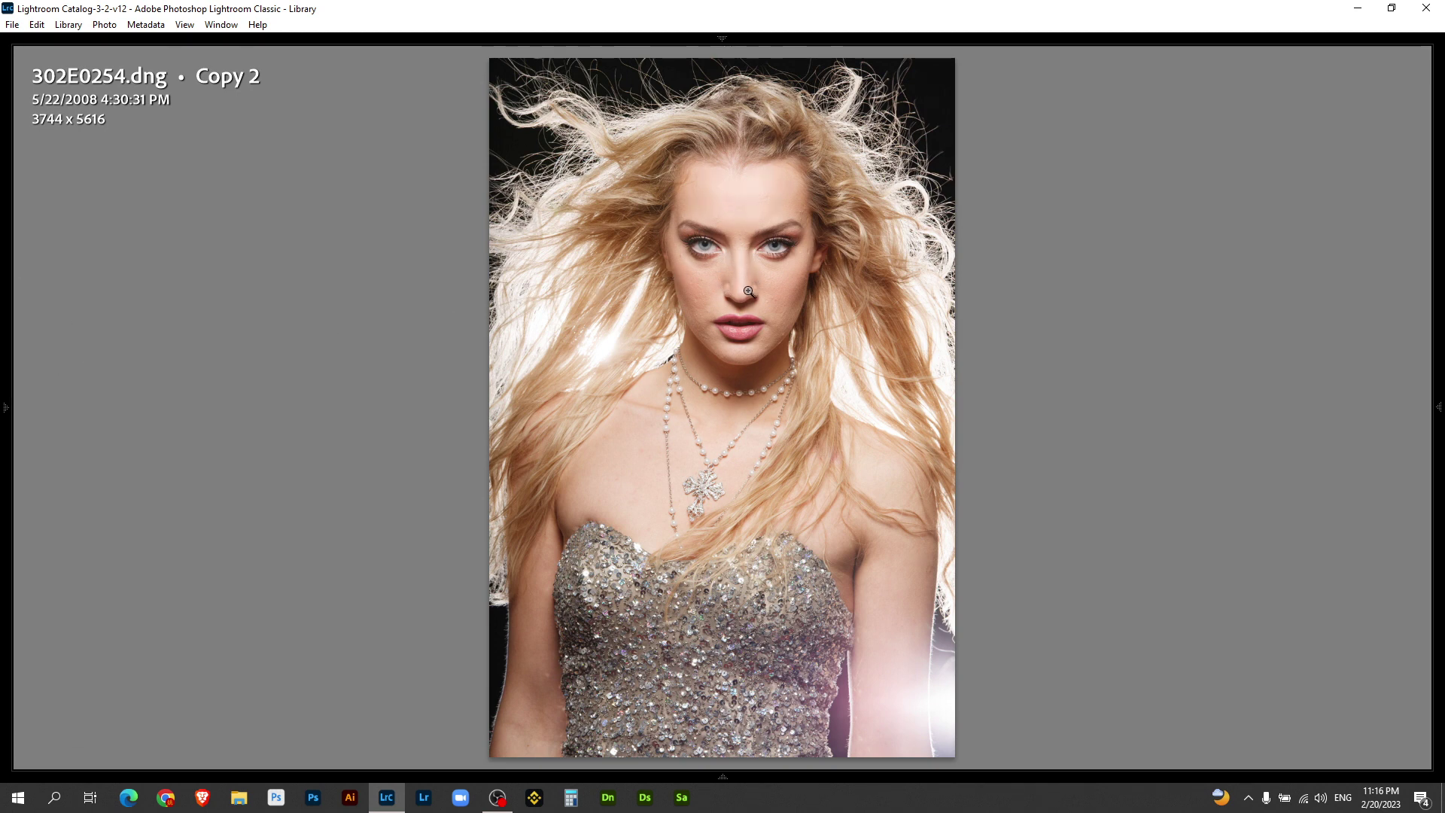
click(749, 291)
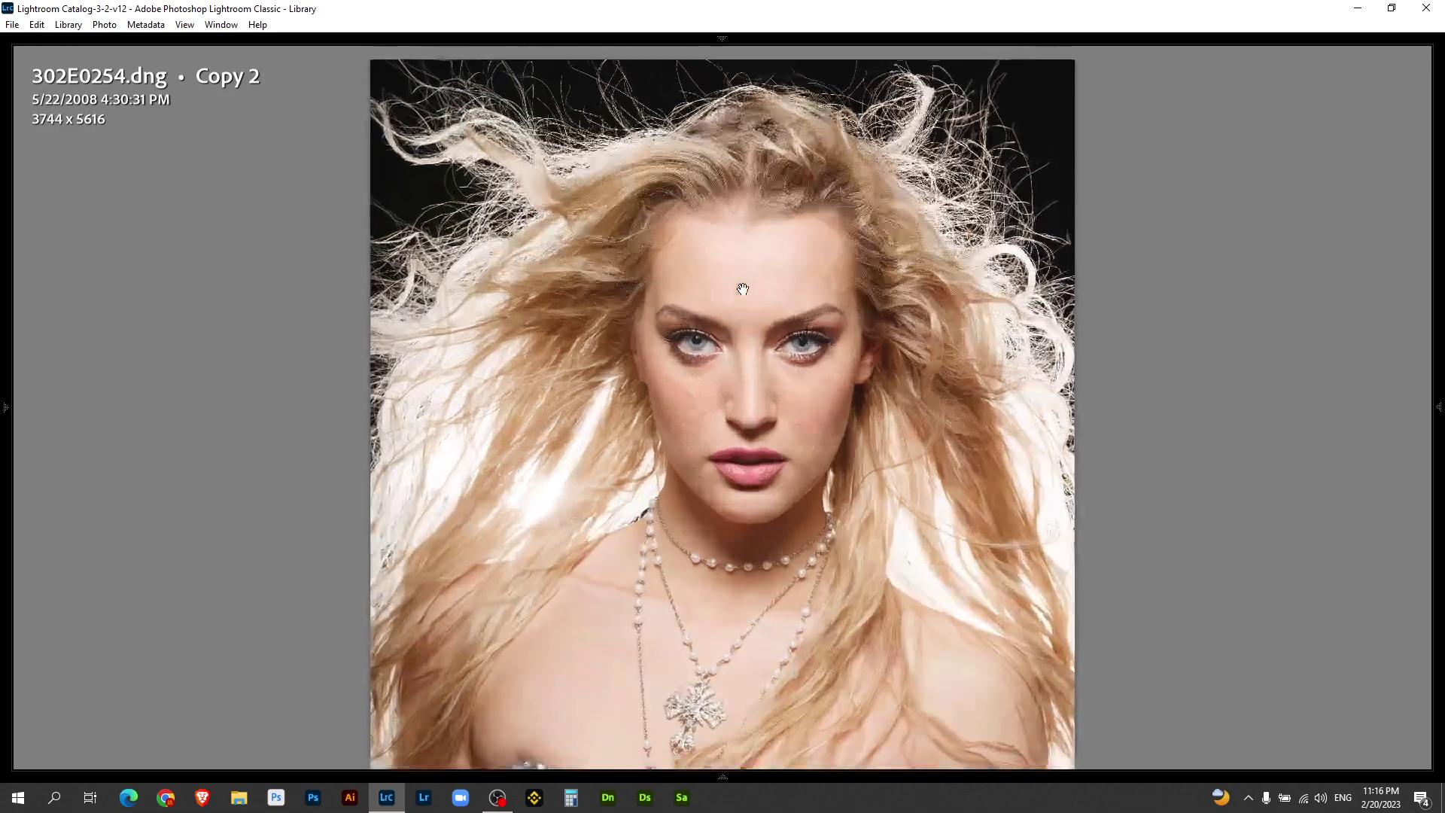
mouse_move(695, 485)
mouse_down()
mouse_move(692, 193)
mouse_move(676, 558)
mouse_up()
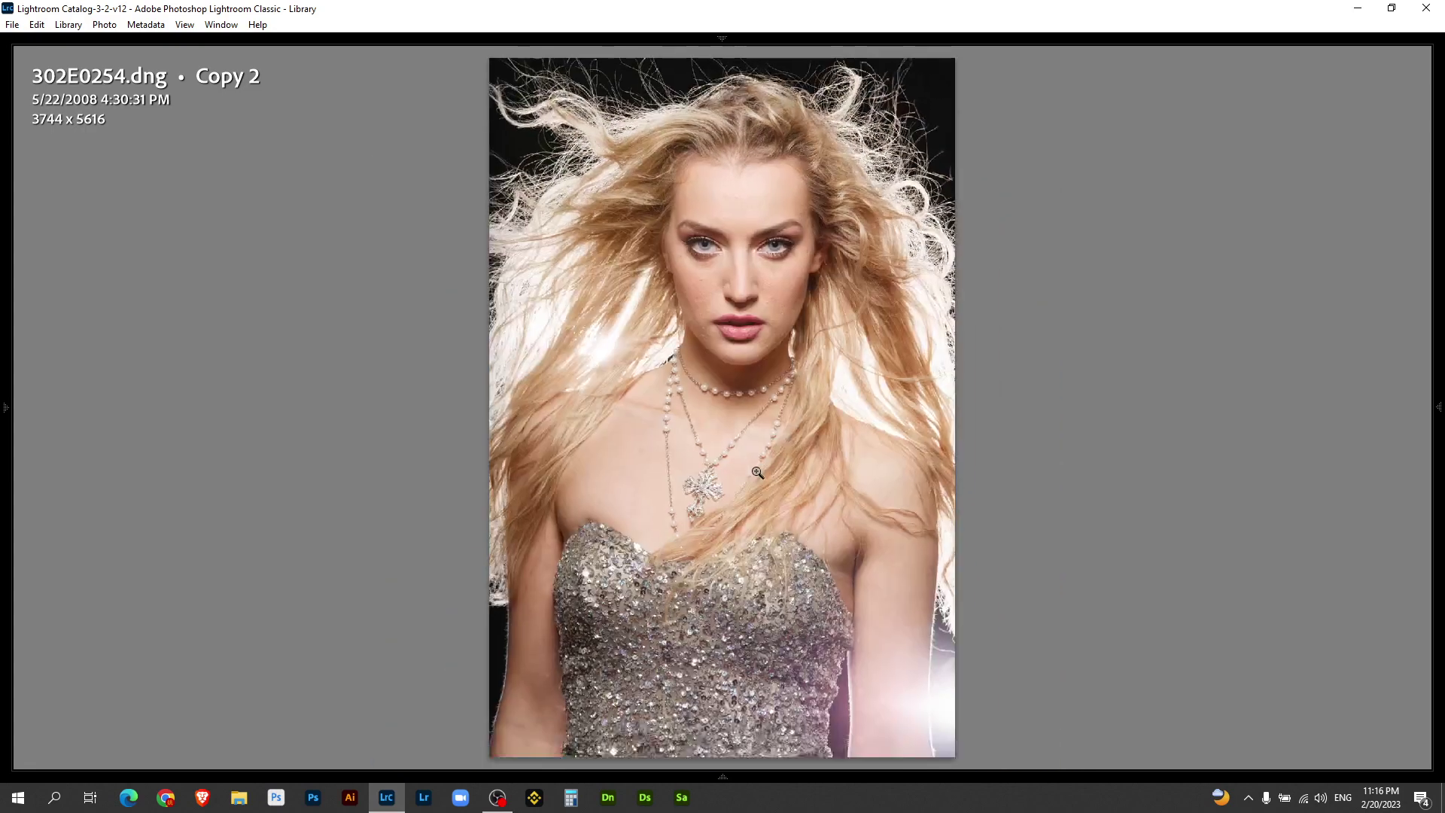
click(749, 471)
key(d)
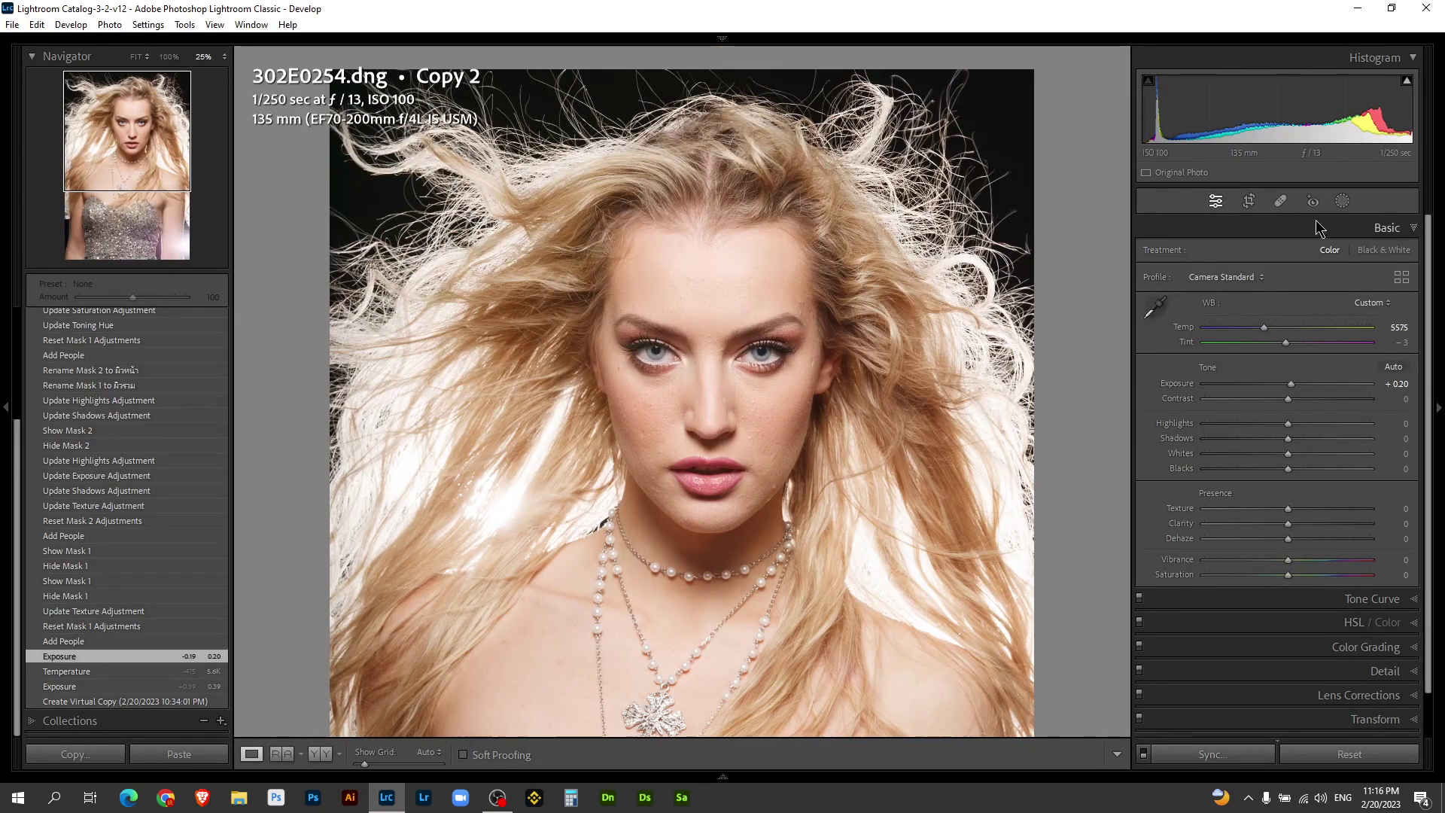
Start a people mask on Person 1 limited to Face Skin and Body Skin
click(1346, 203)
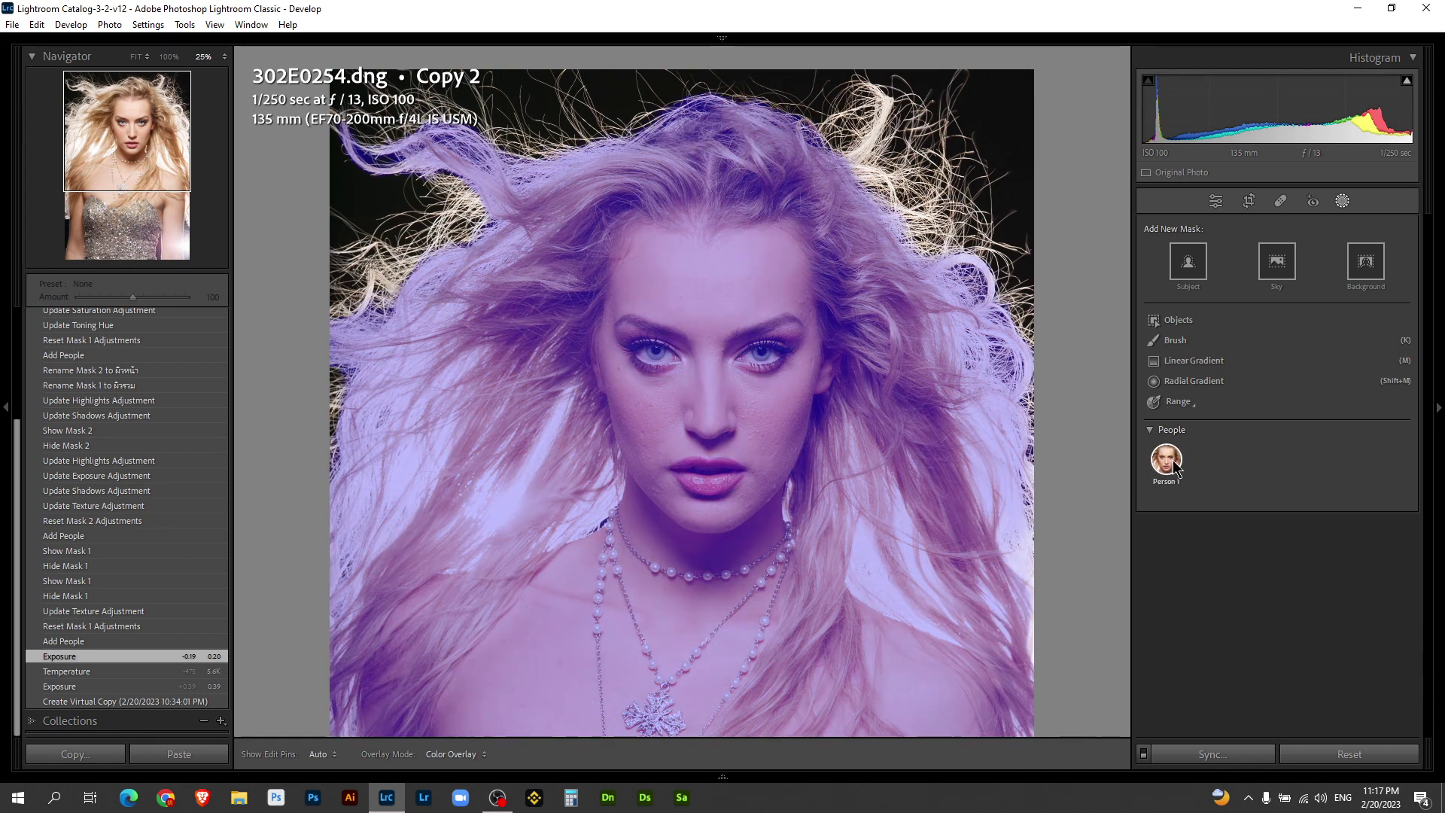
click(1167, 460)
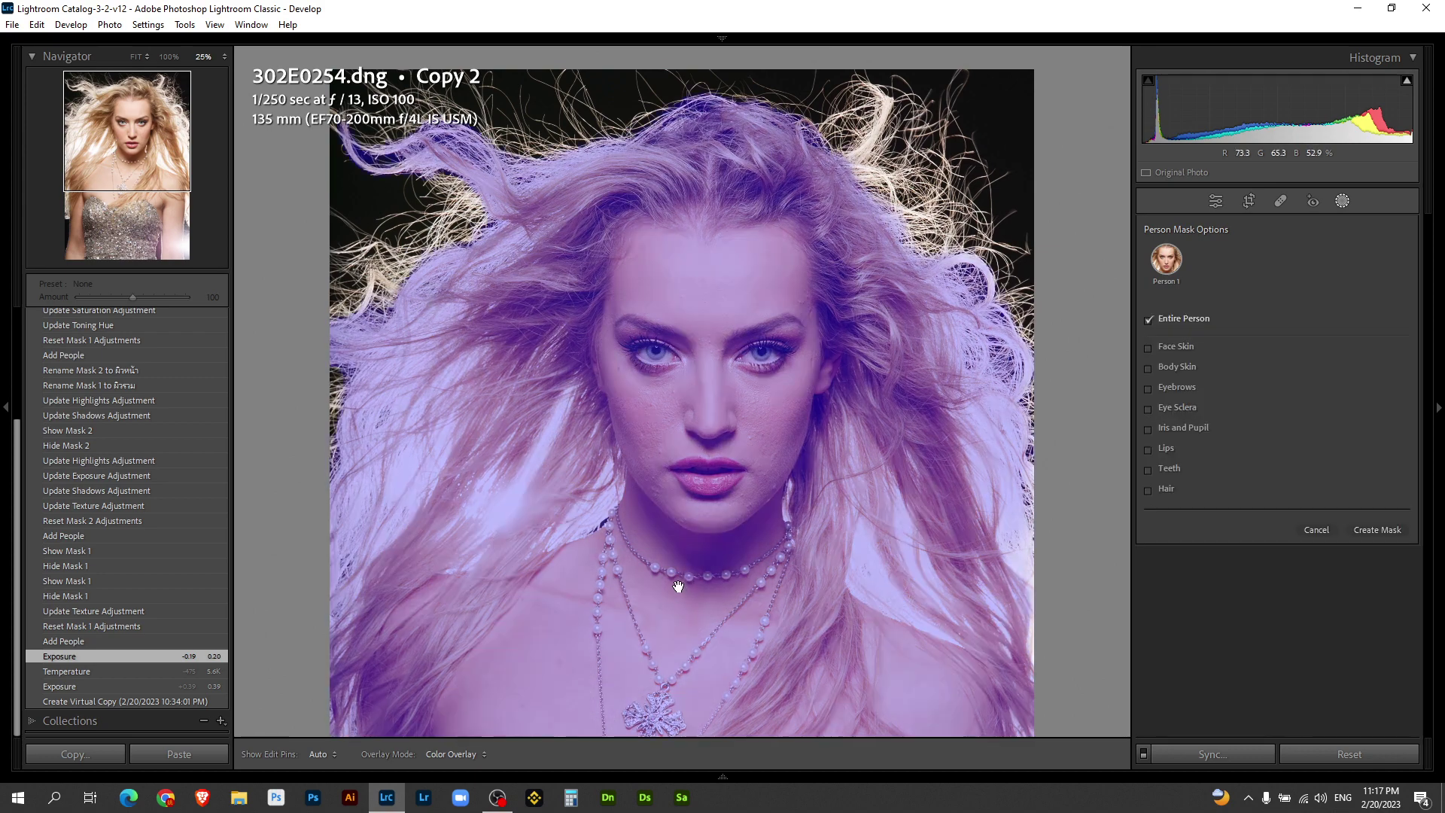
mouse_move(681, 591)
mouse_down()
mouse_move(680, 428)
mouse_move(712, 455)
mouse_up()
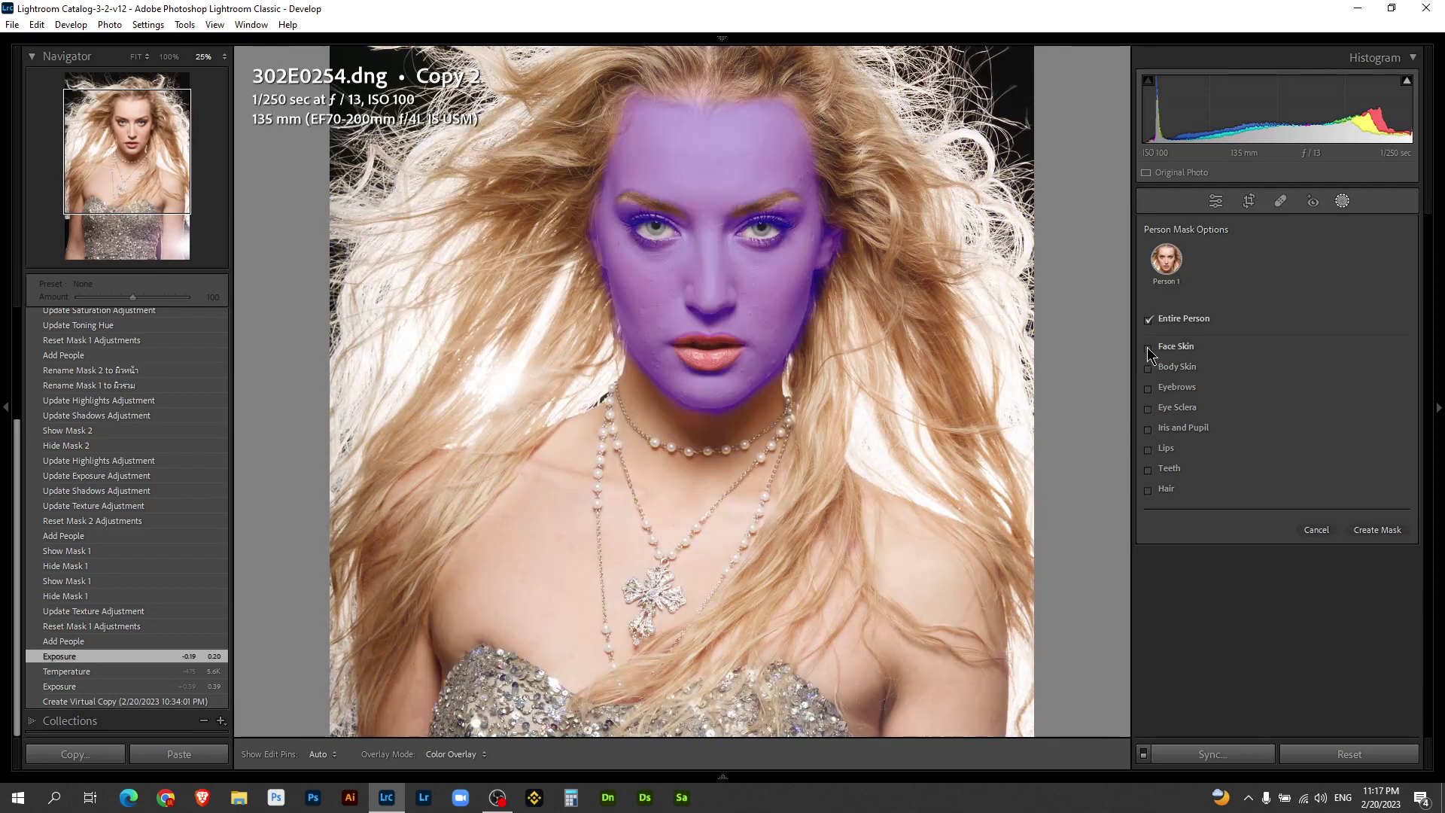
click(1148, 347)
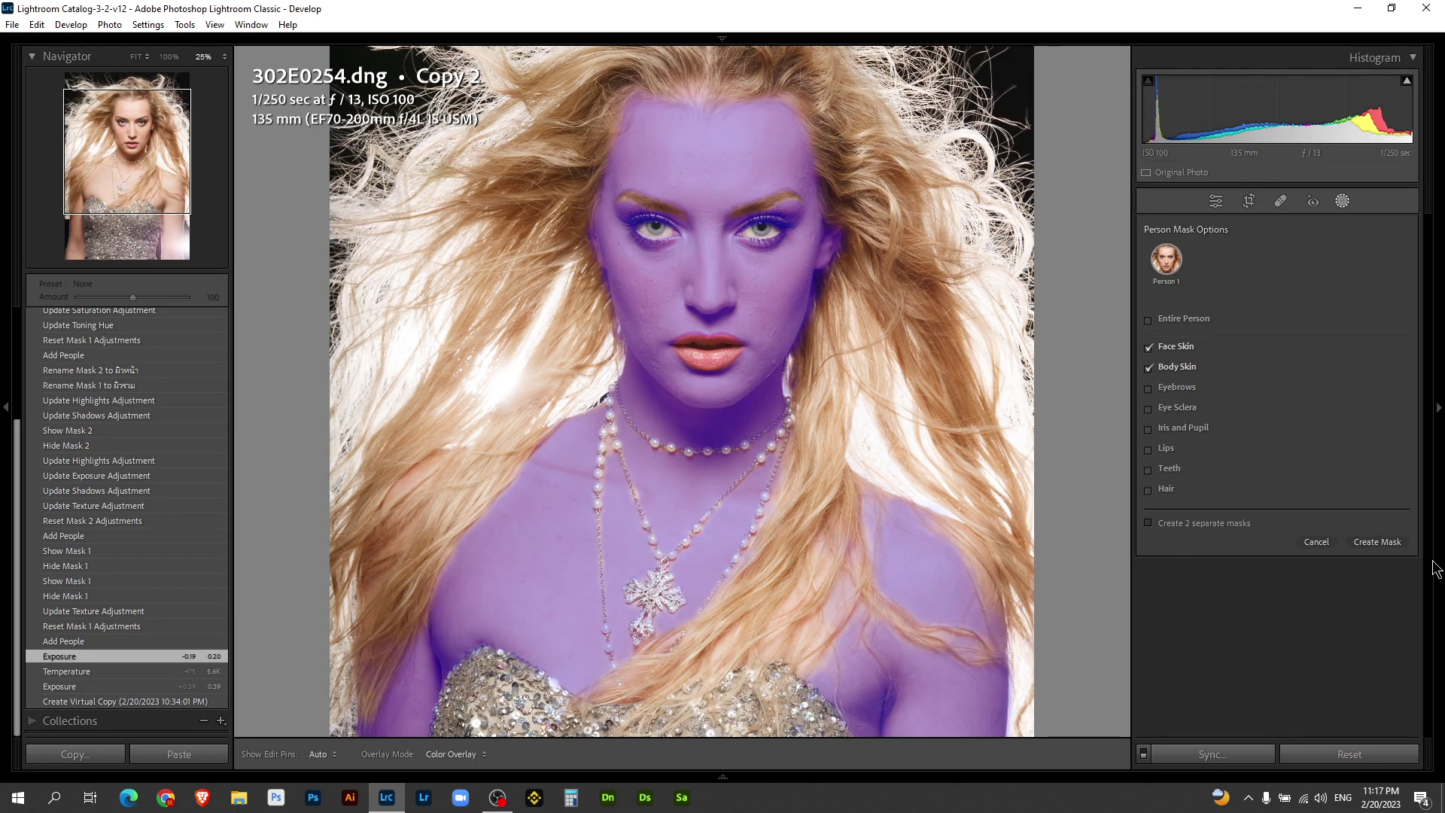
Create the face-and-body skin mask, reset its leftover sliders, and set Texture to -37
click(1390, 531)
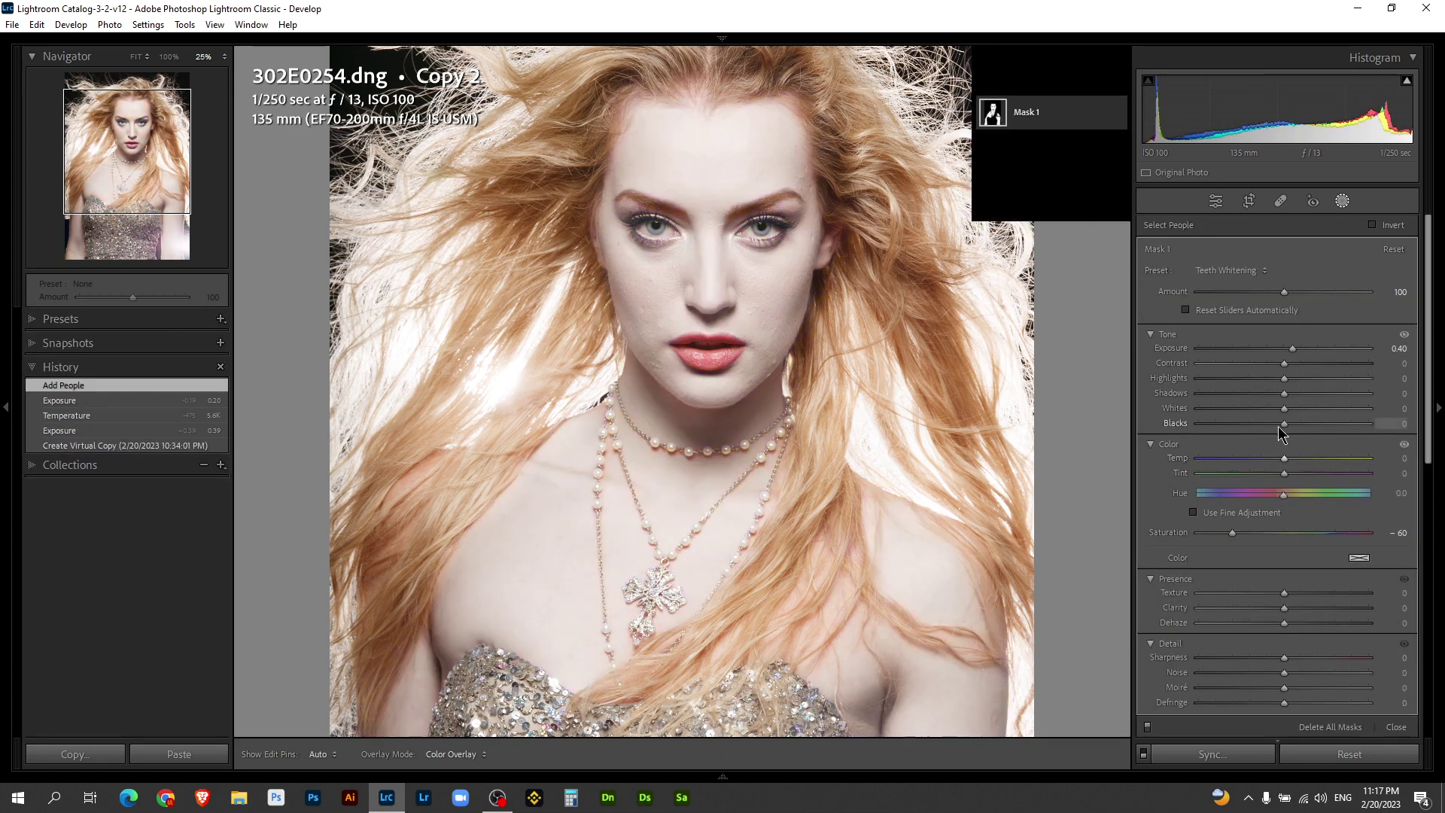
click(1393, 250)
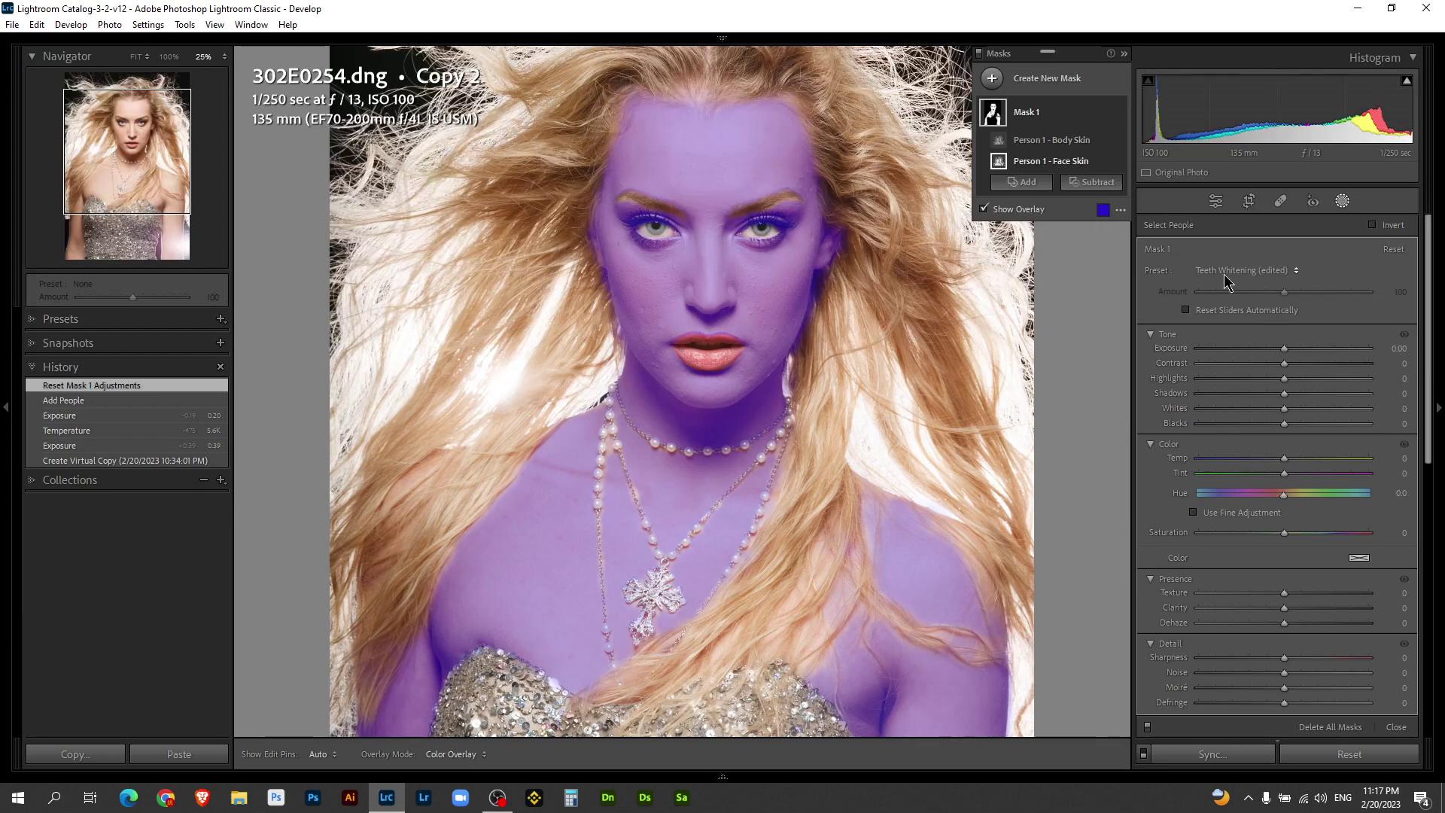
click(1252, 271)
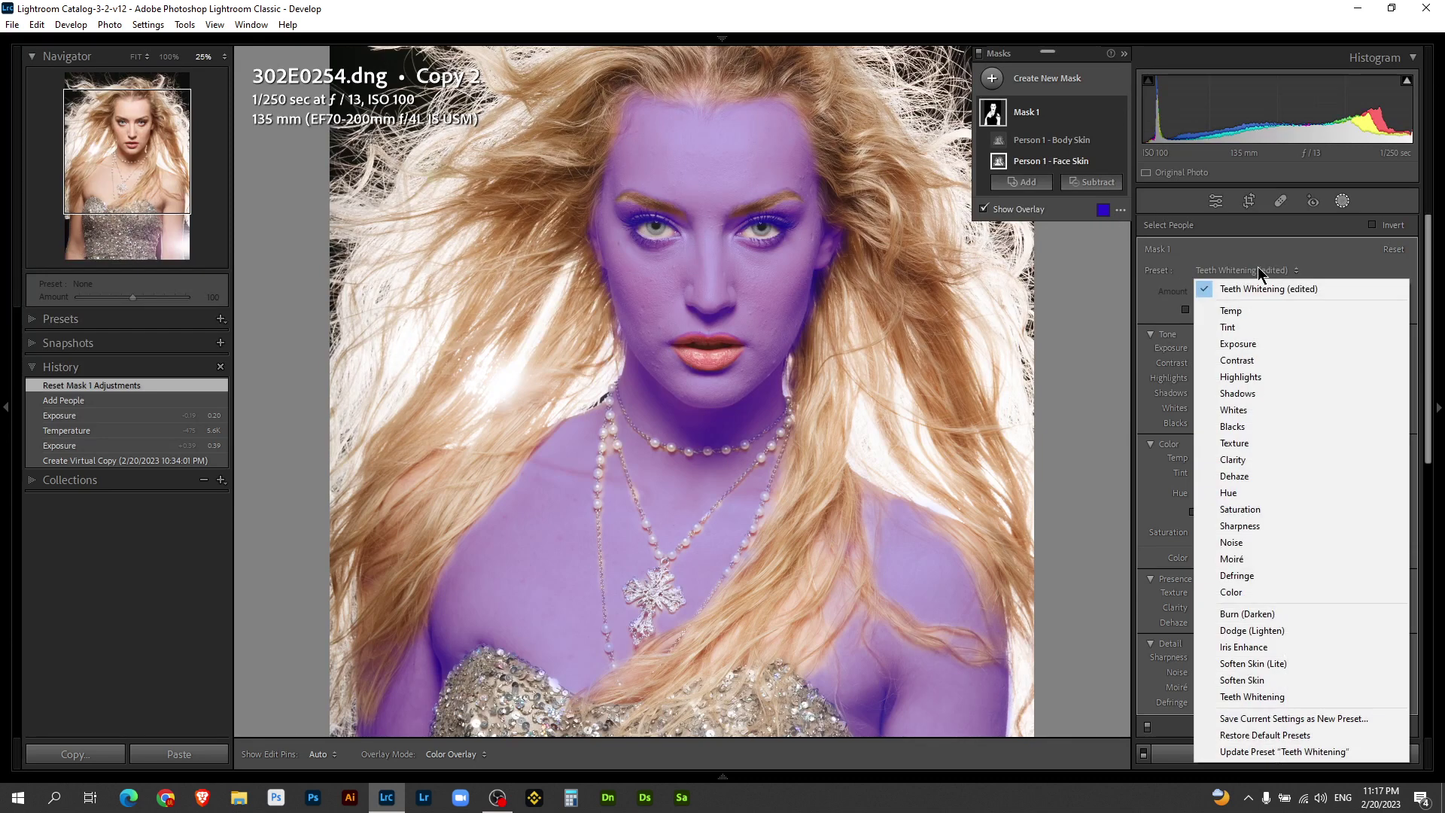
click(1260, 268)
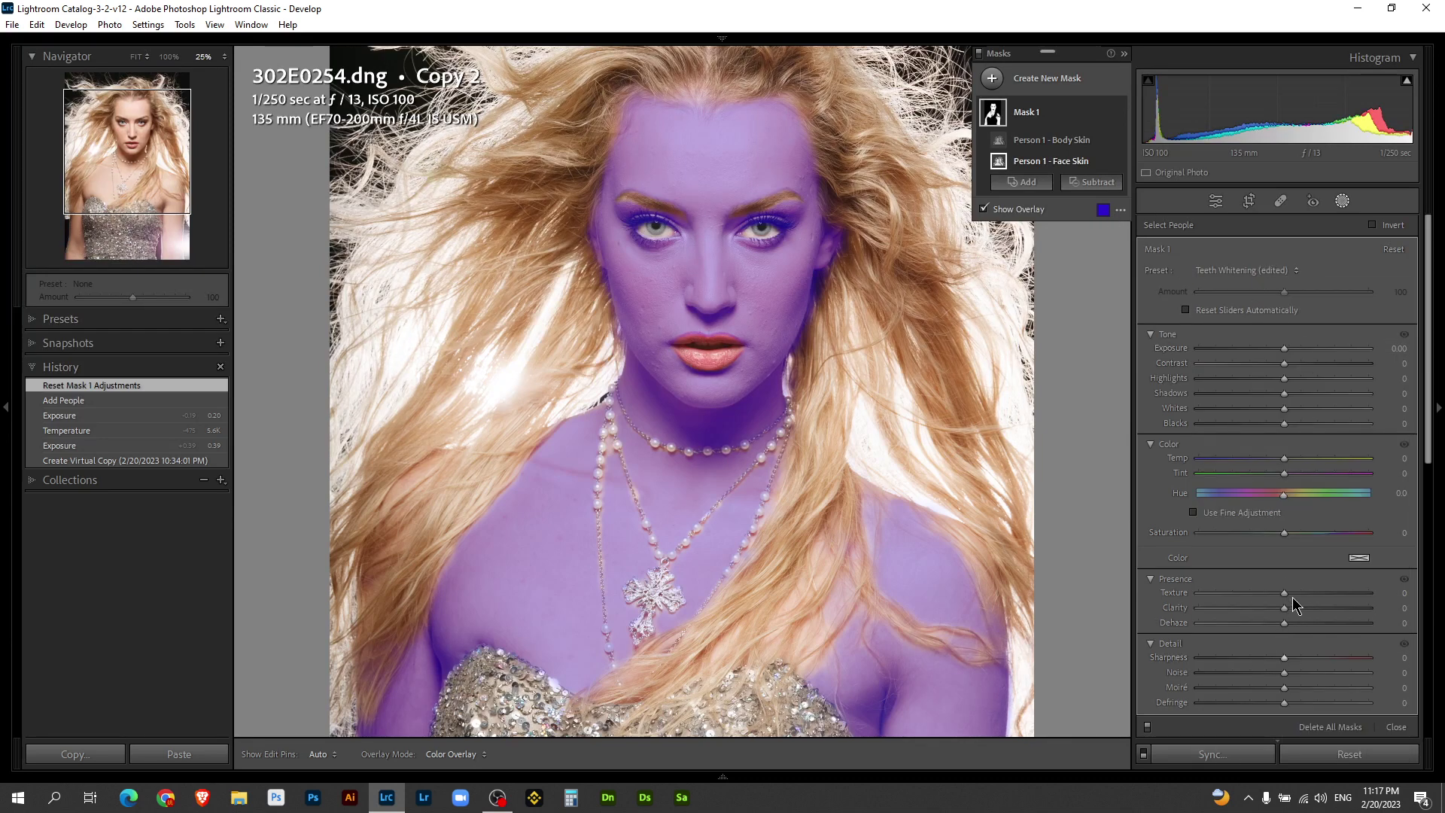
drag(1284, 592, 1249, 592)
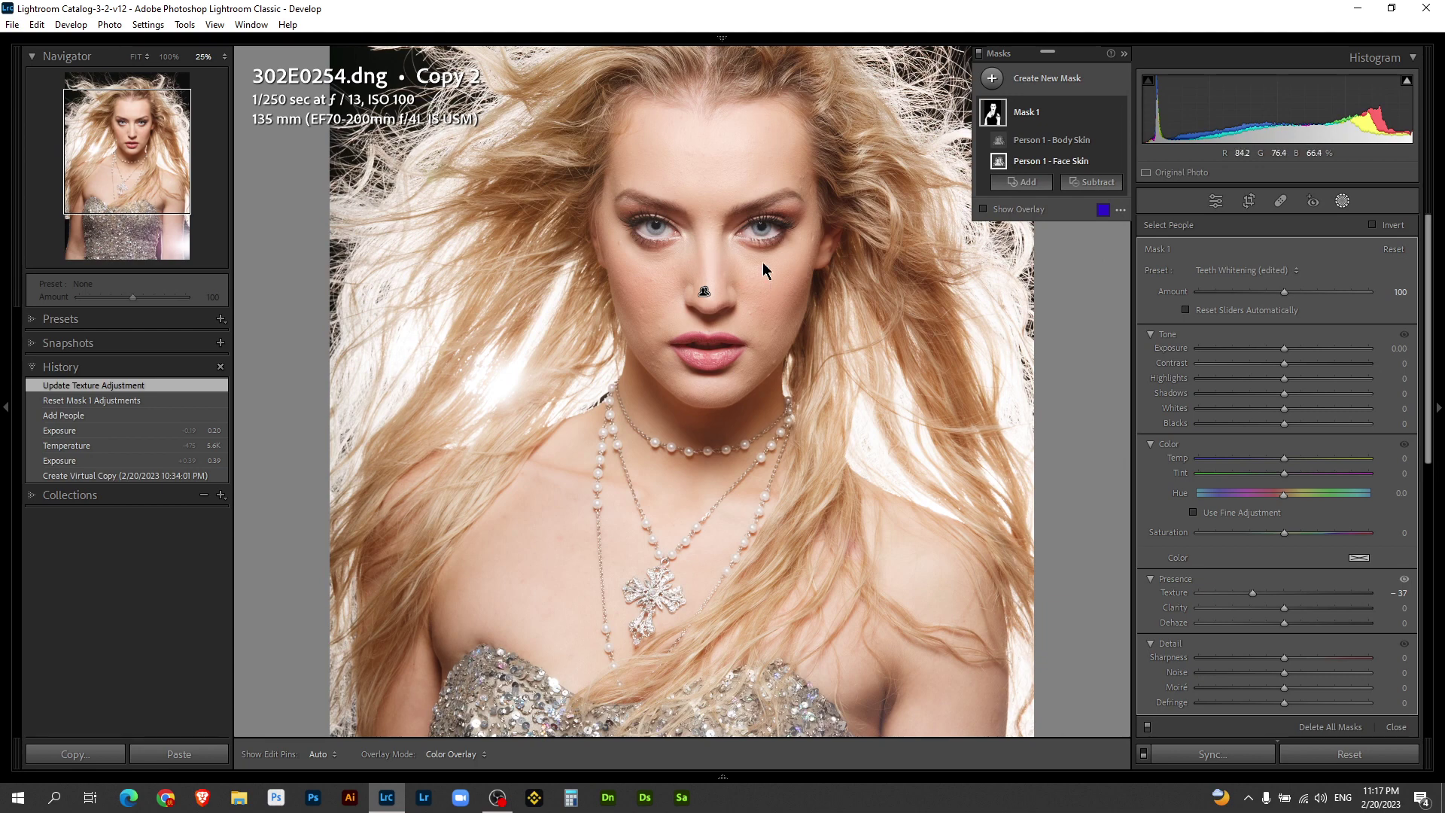
Toggle Before/After twice to compare the smoothed skin with the original
key(backslash)
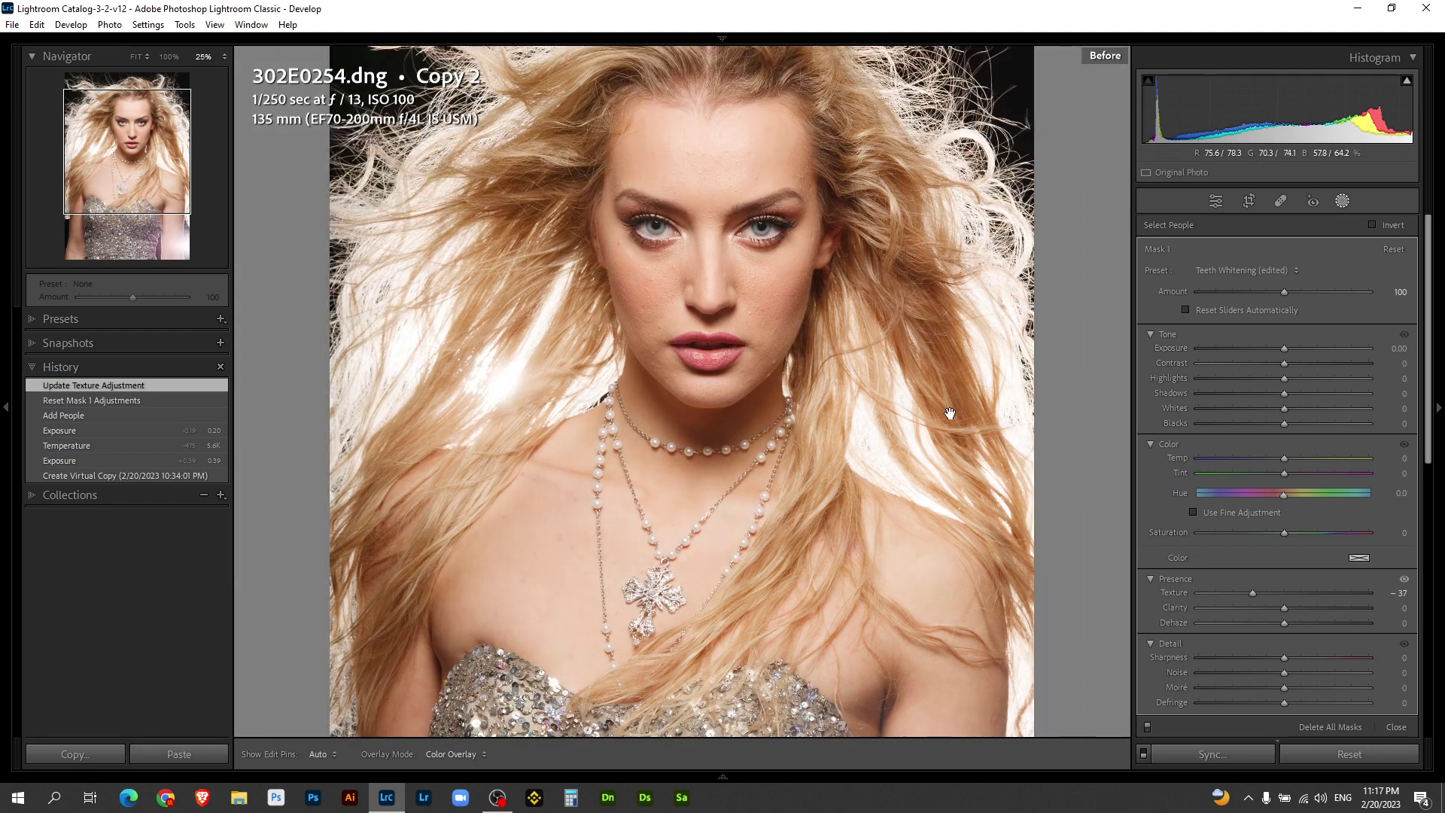
key(backslash)
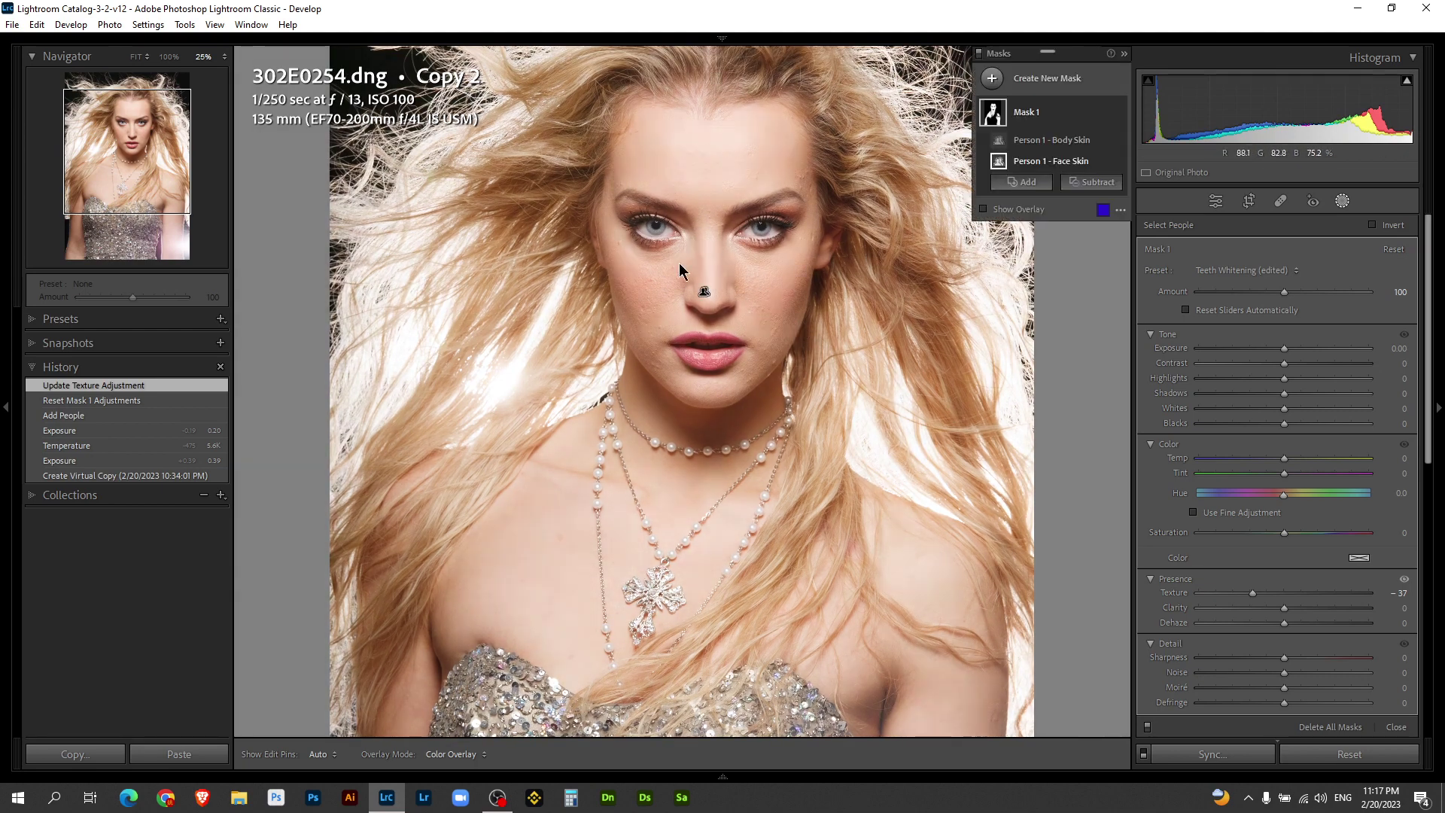
key(backslash)
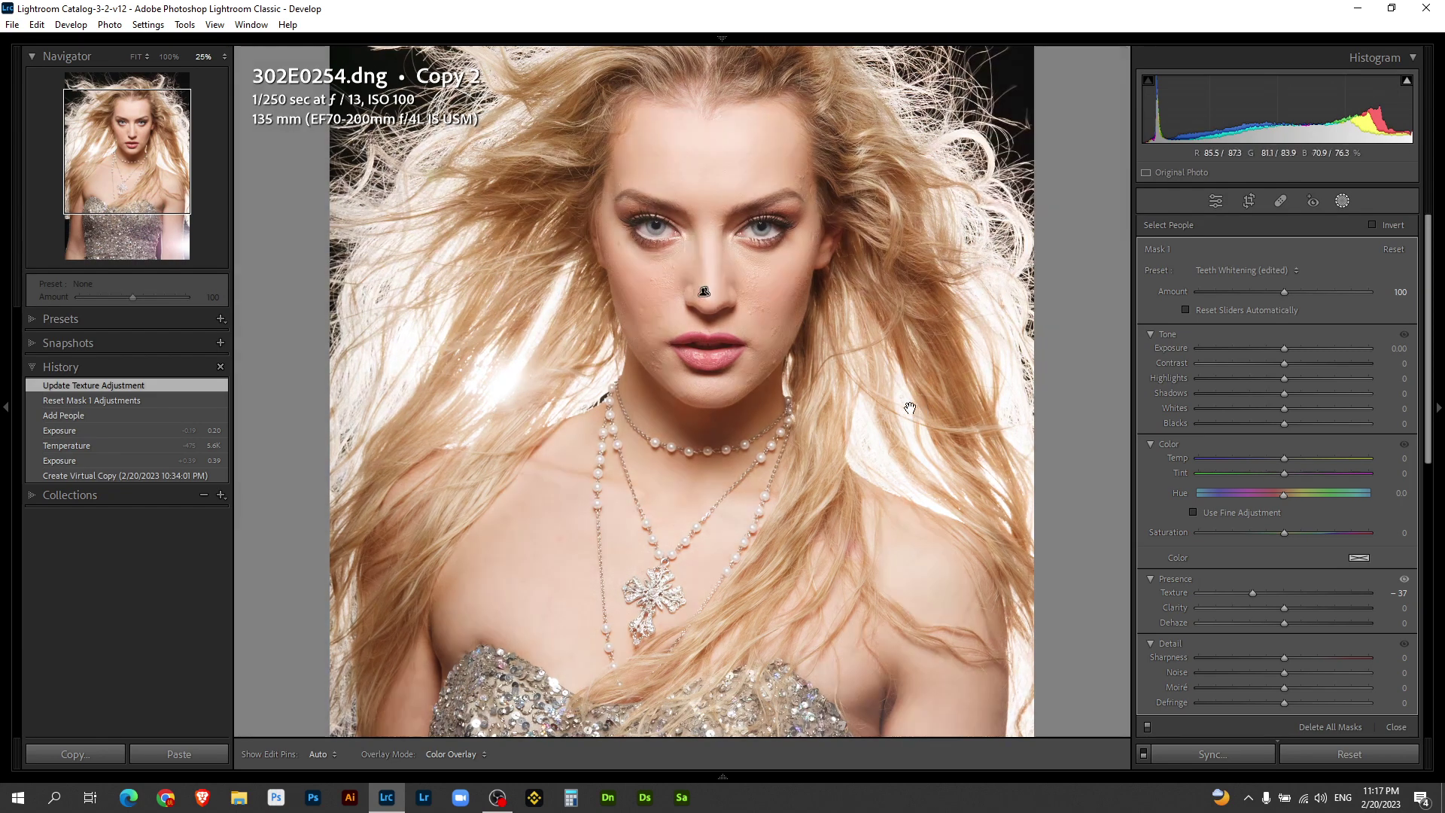
key(backslash)
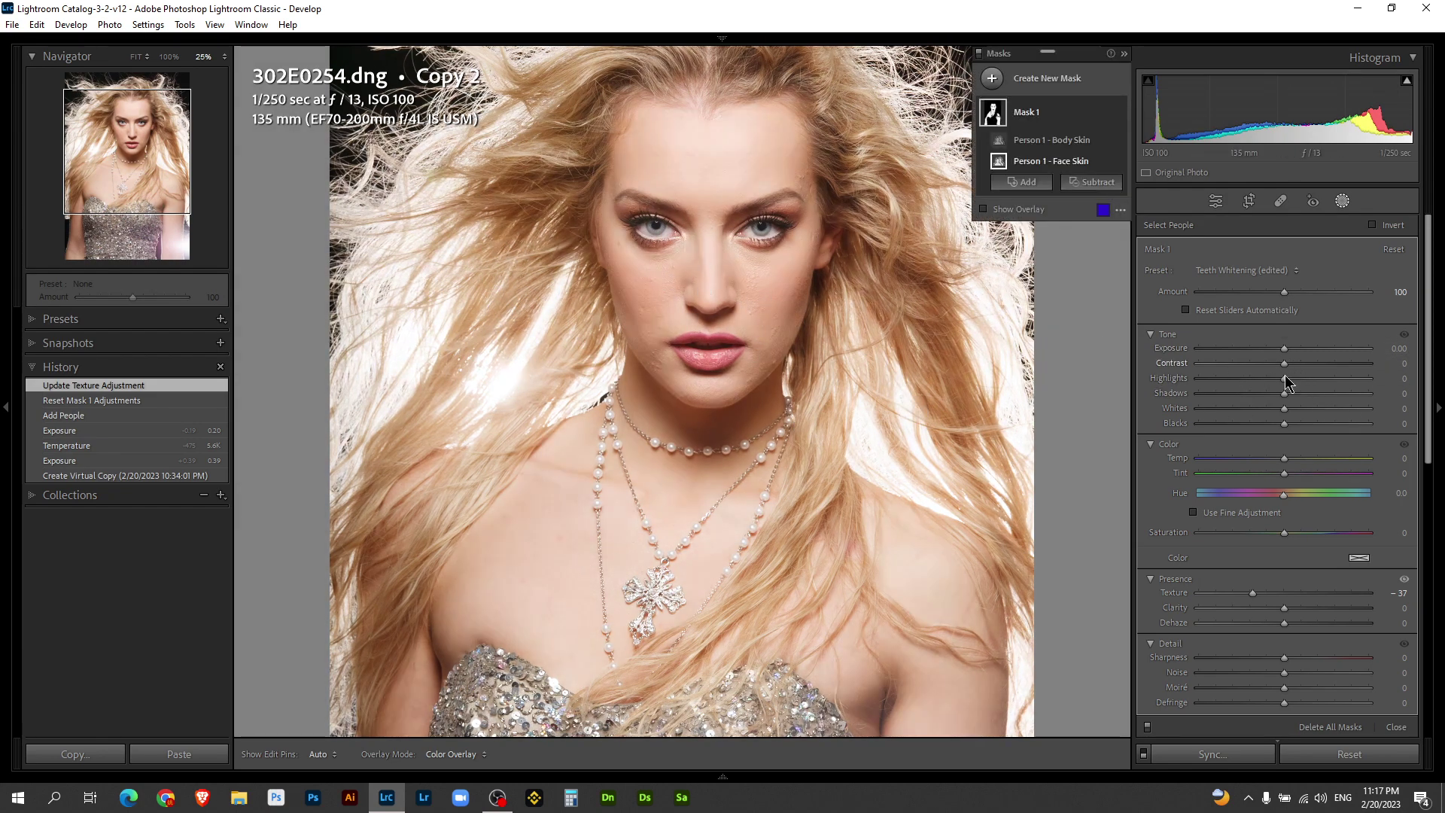
Cool the skin mask to Temp -13 and Tint -7
key(shift+w)
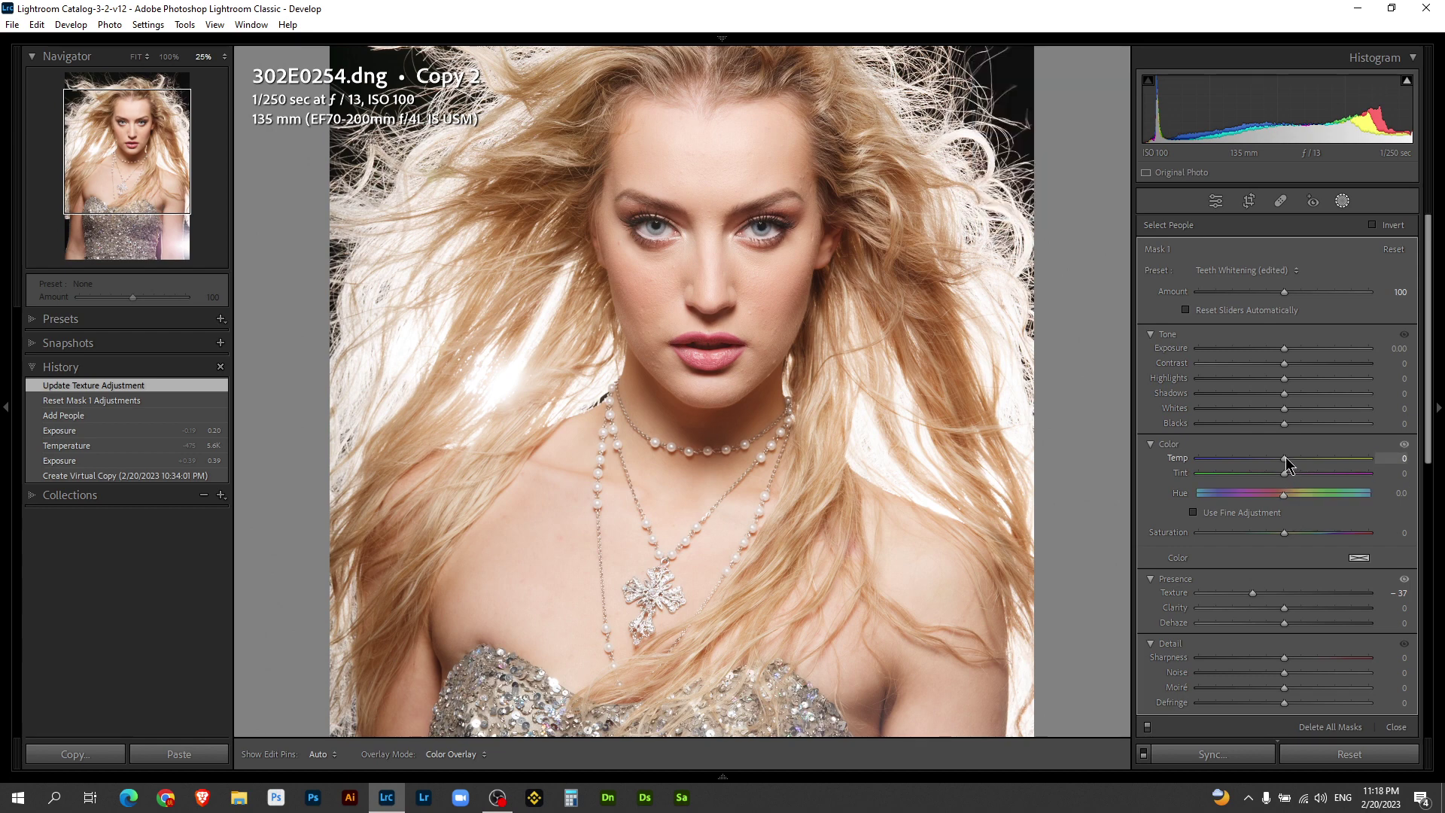
drag(1285, 458, 1275, 458)
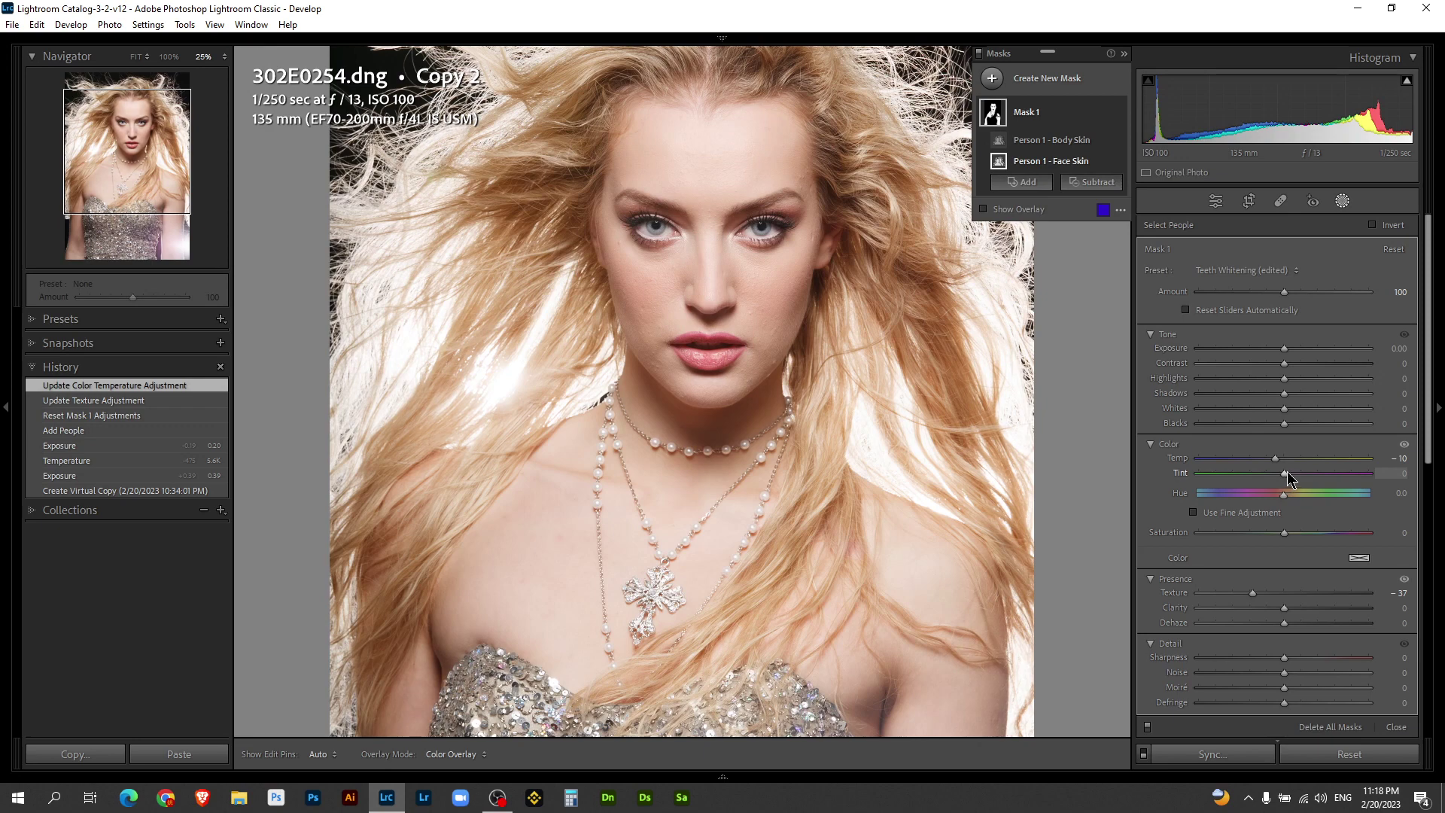
drag(1285, 474, 1277, 474)
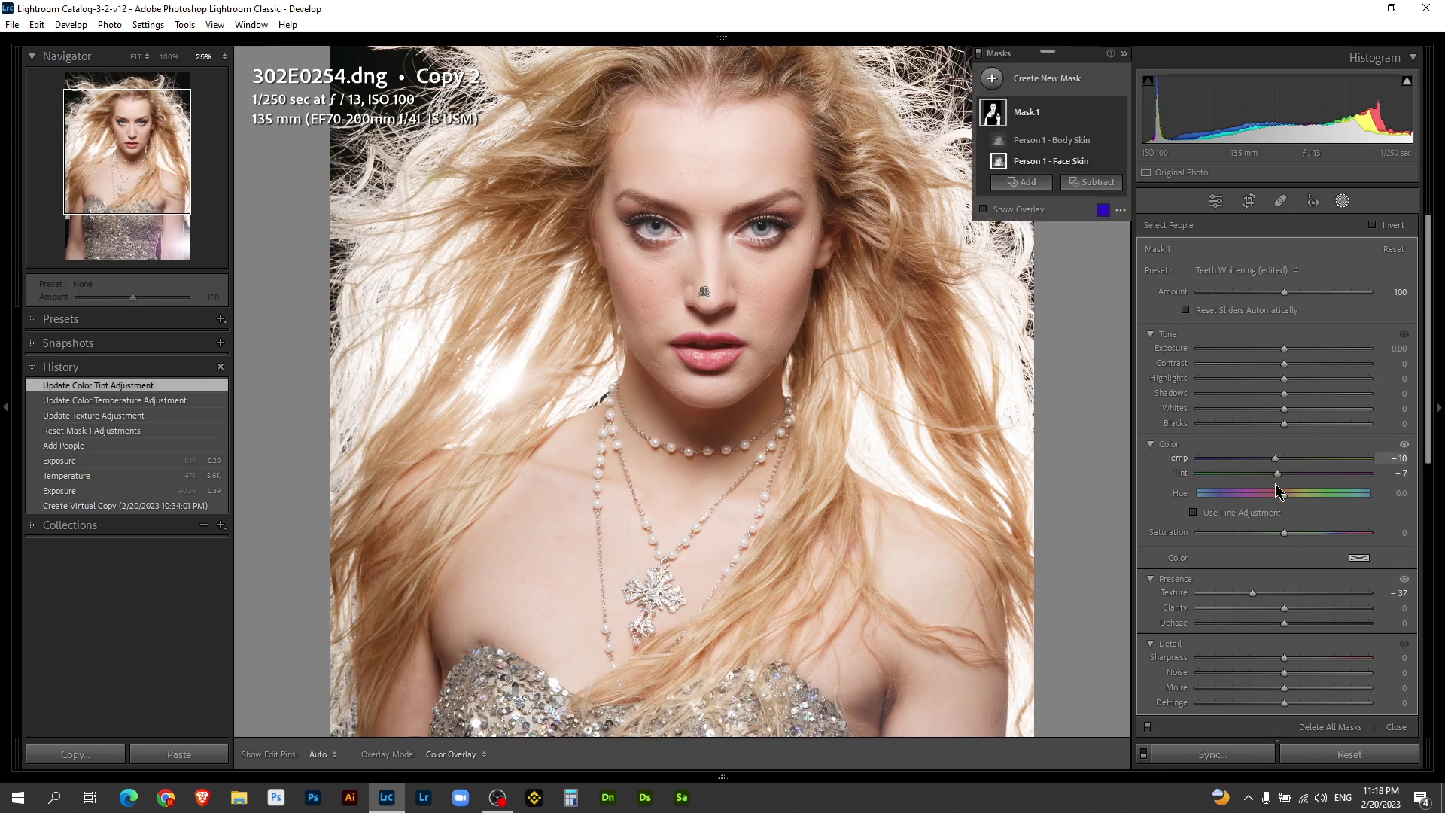
drag(1276, 458, 1289, 459)
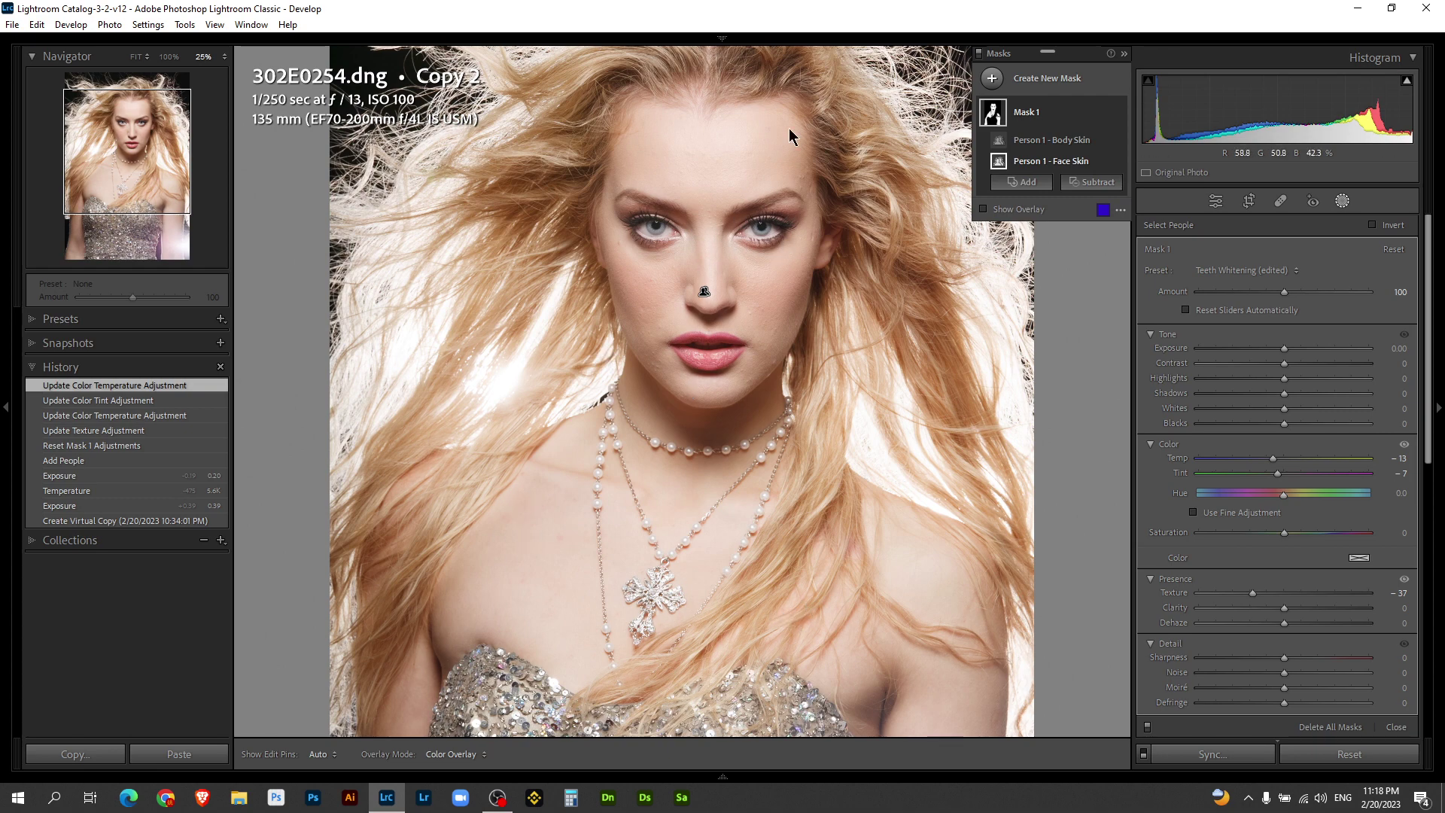
Add a second people mask on Person 1 covering only Face Skin
click(997, 84)
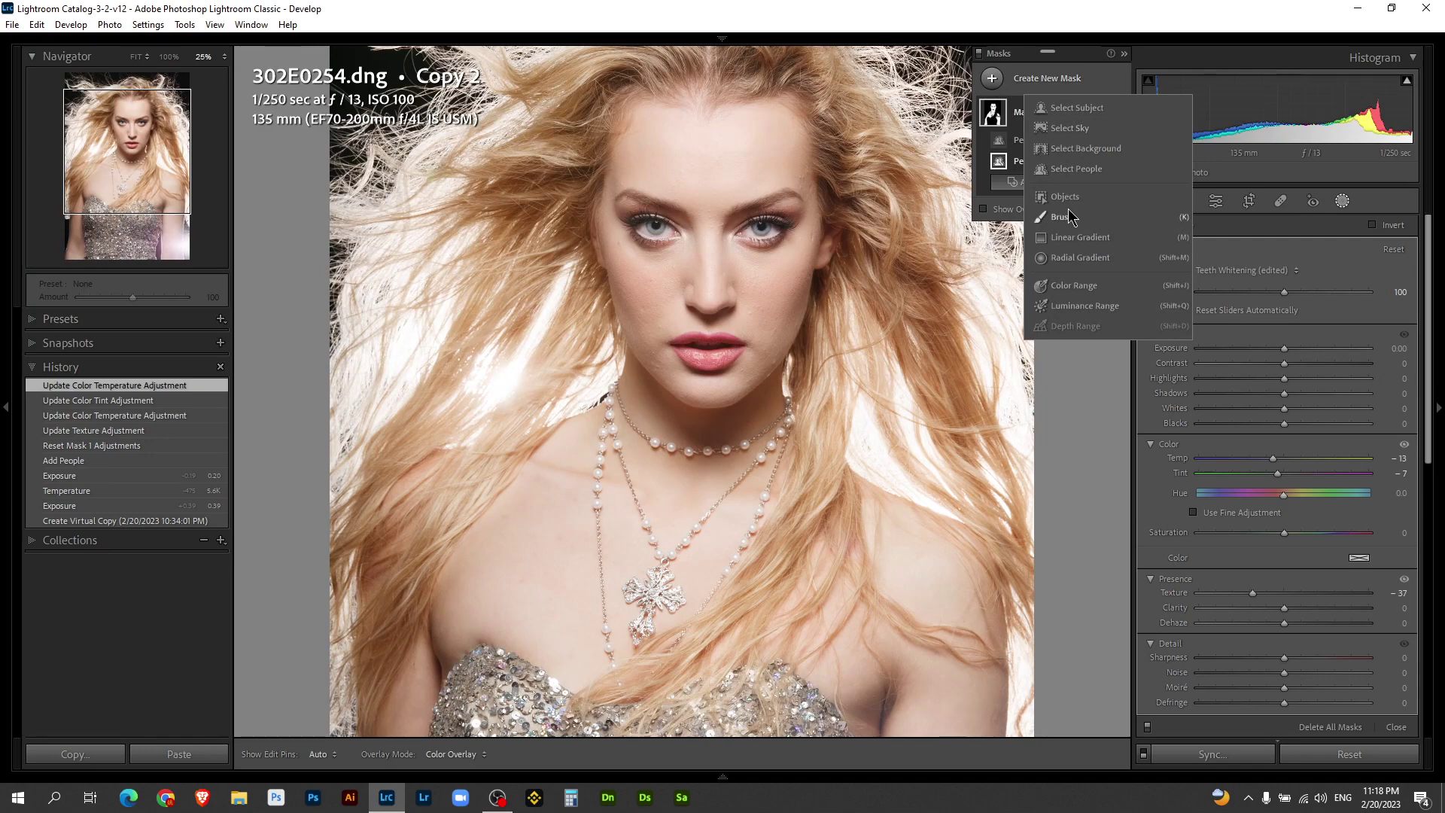
click(1076, 174)
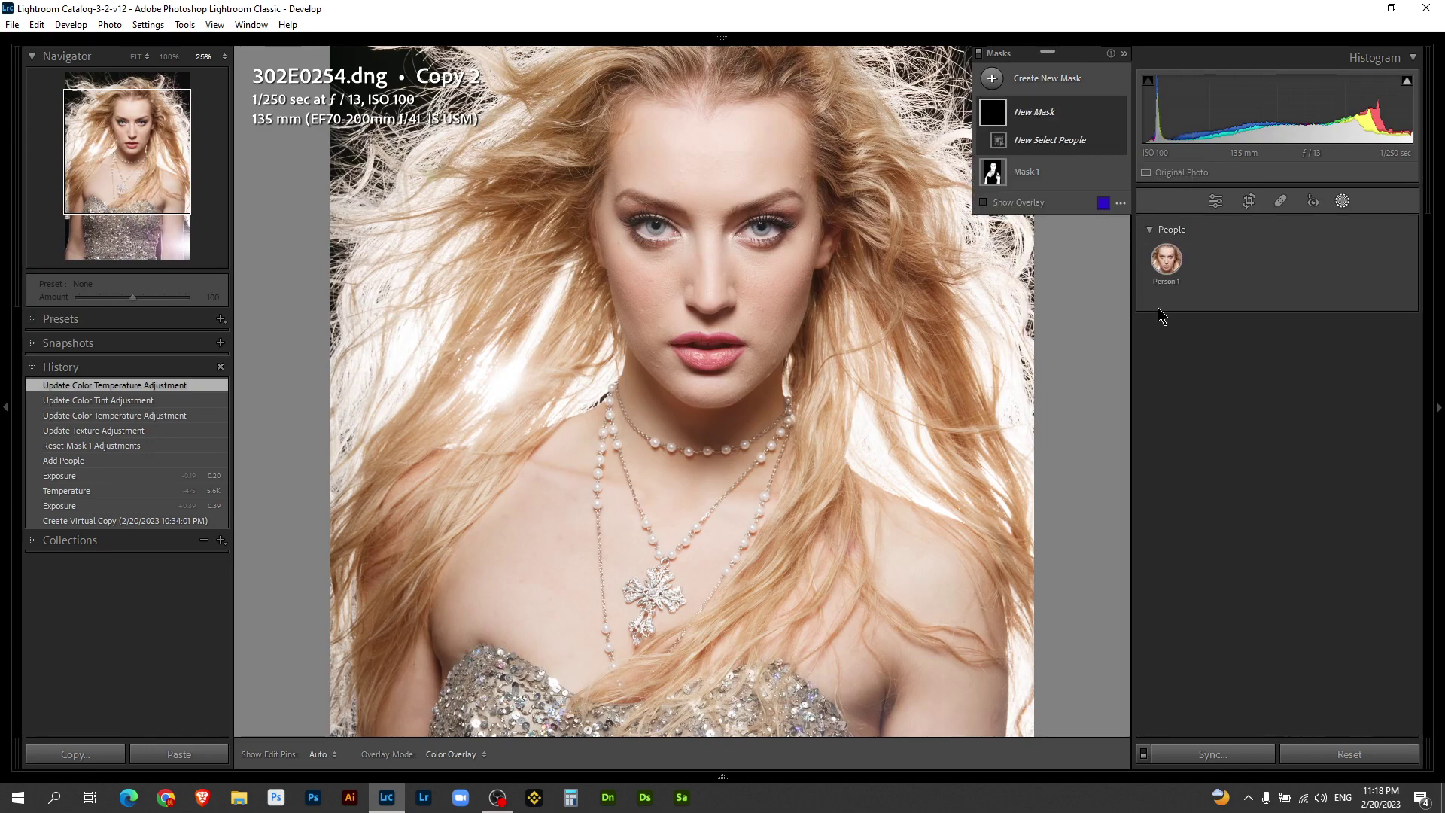
click(1166, 265)
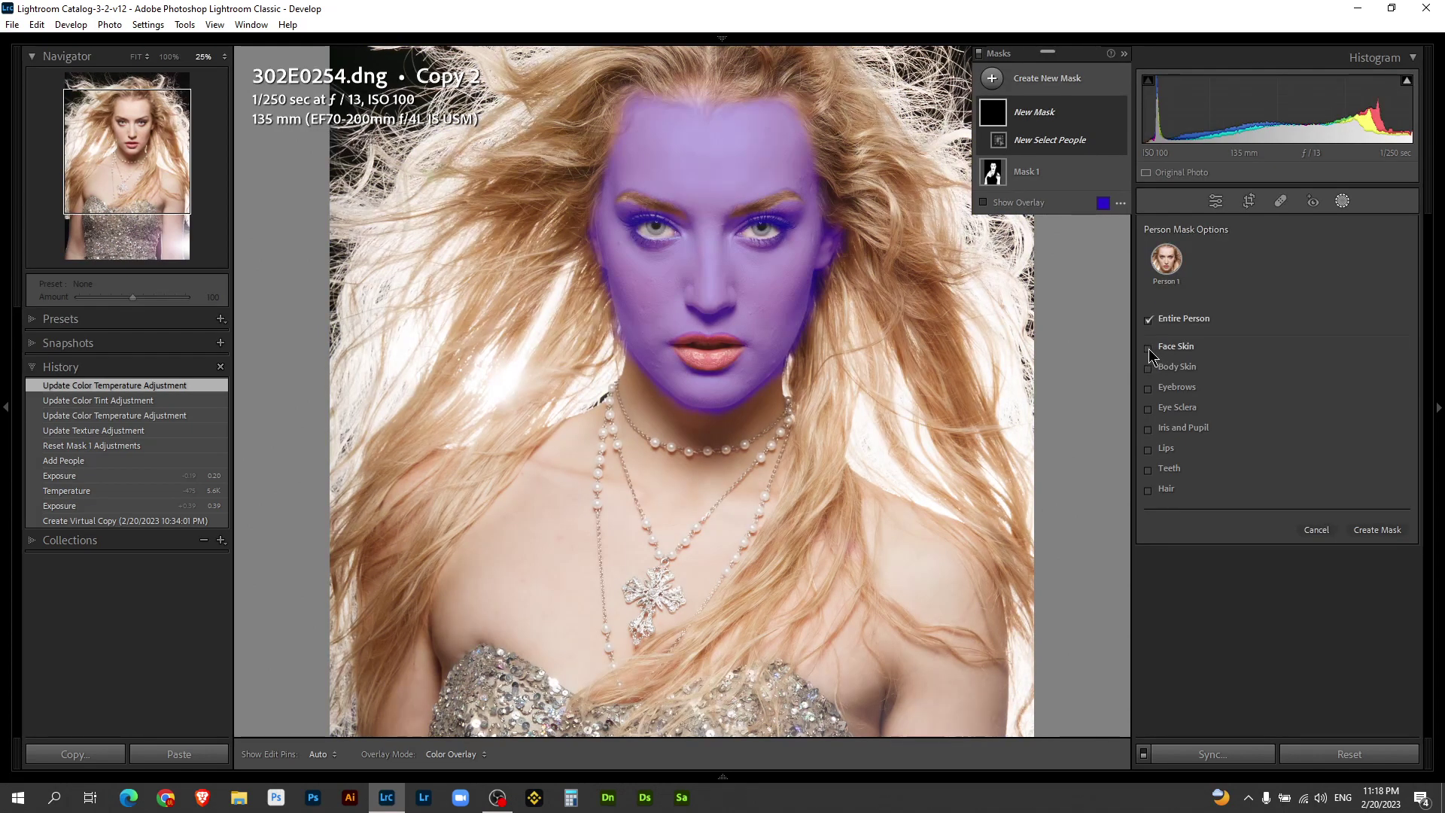
click(1149, 349)
click(1387, 532)
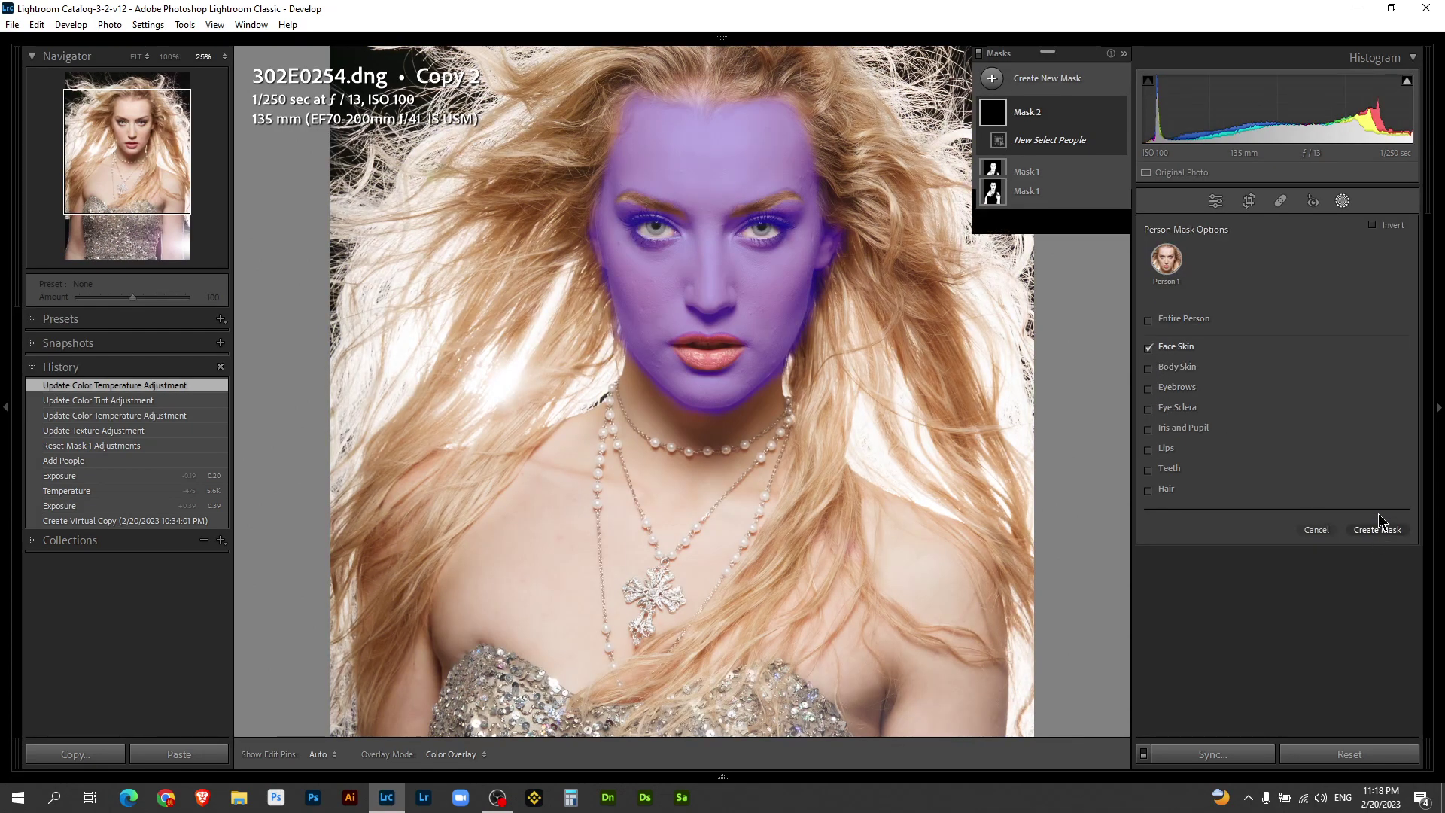
click(1379, 527)
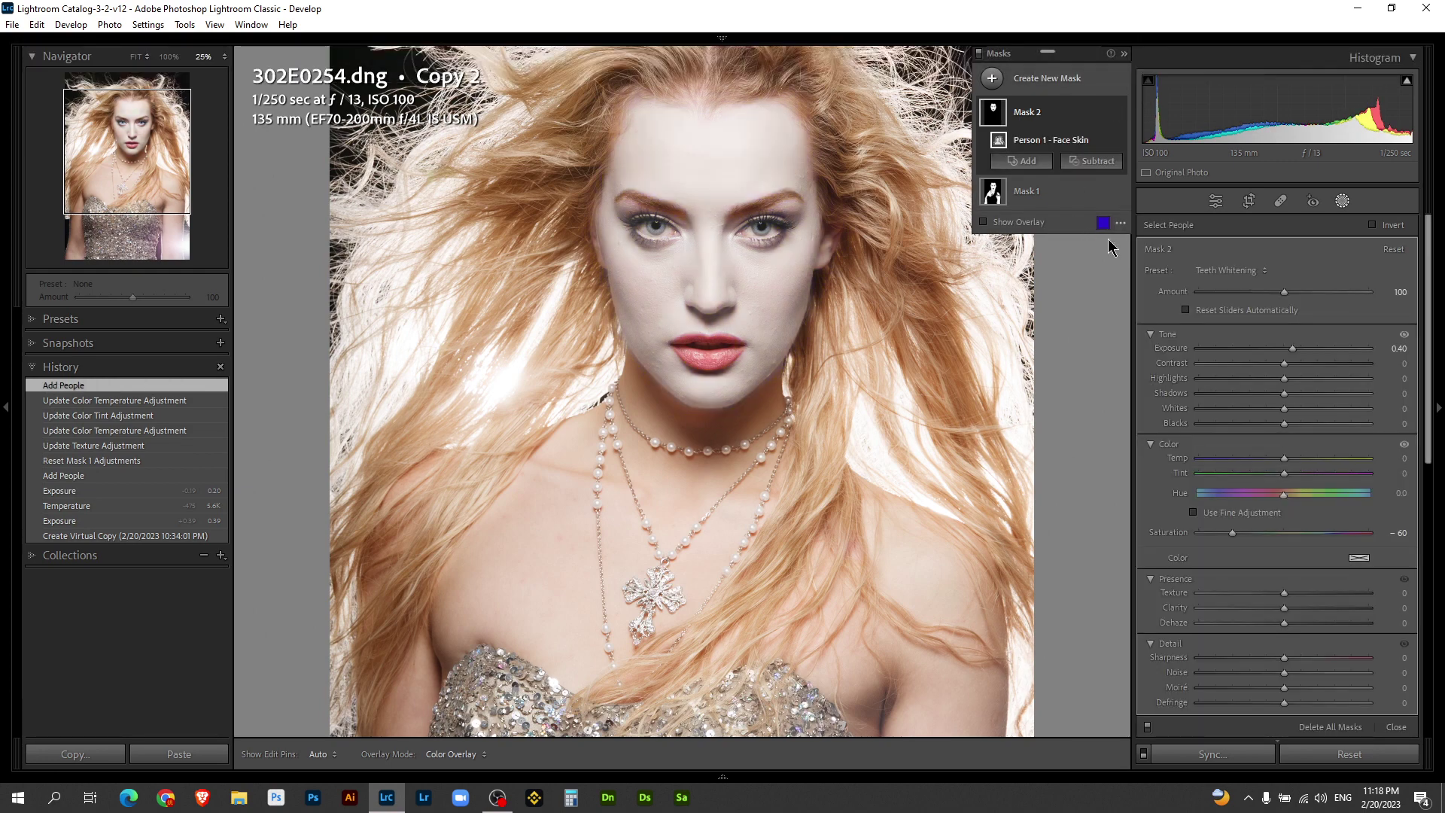
Reset the face-skin mask's sliders, preview its overlay, and lower Texture to -29
click(1263, 271)
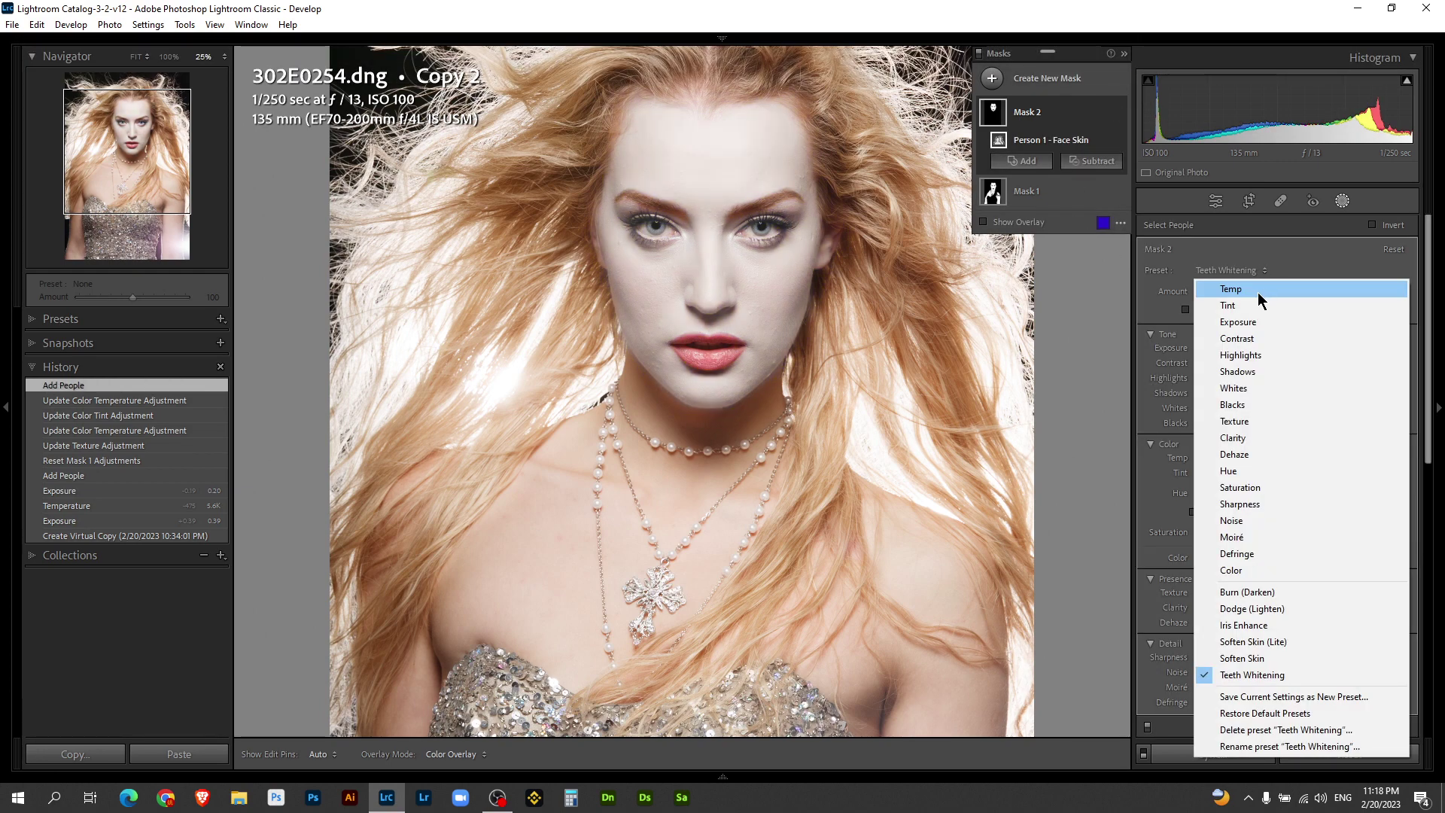
click(1393, 250)
key(o)
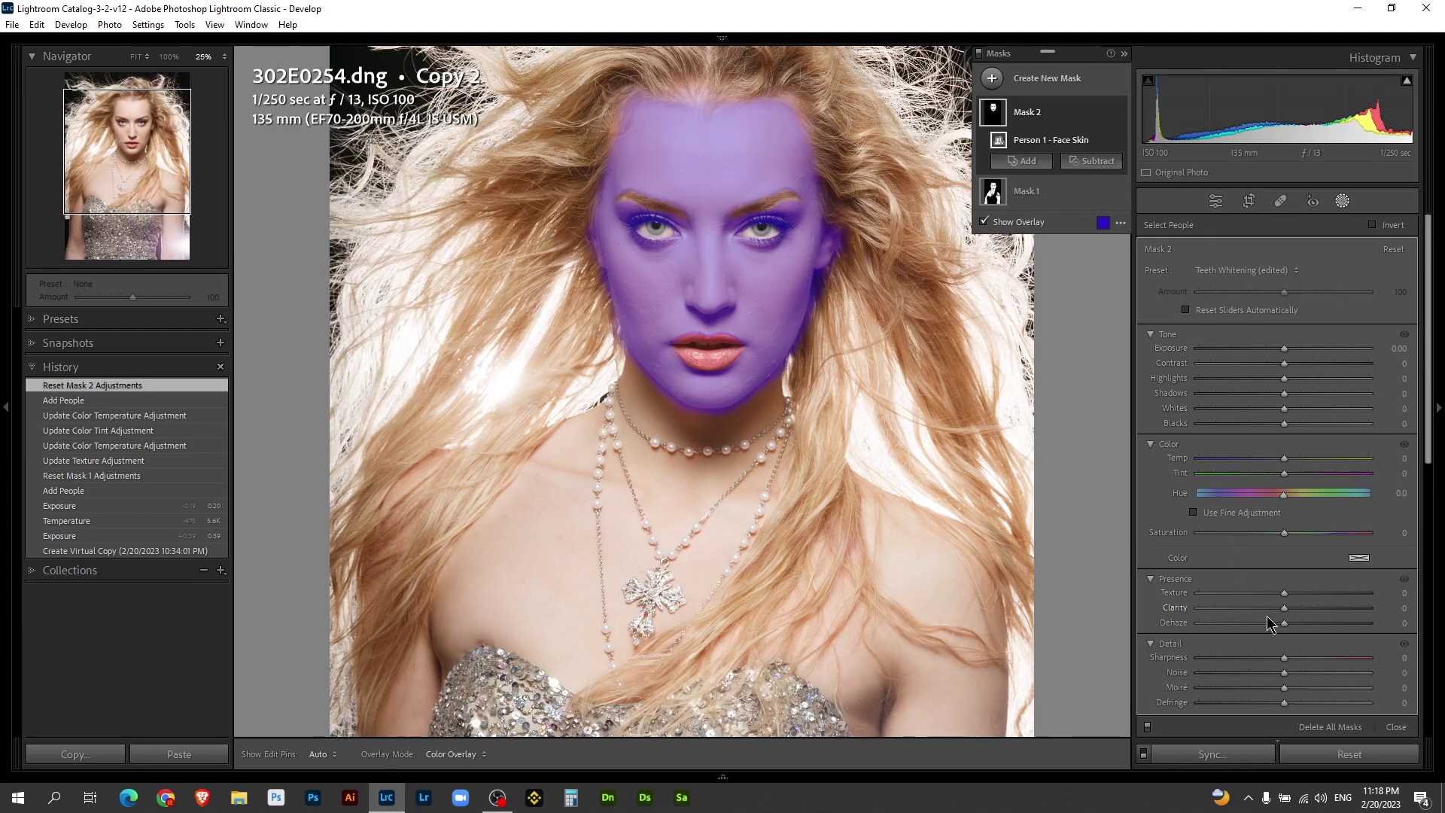
key(shift+w)
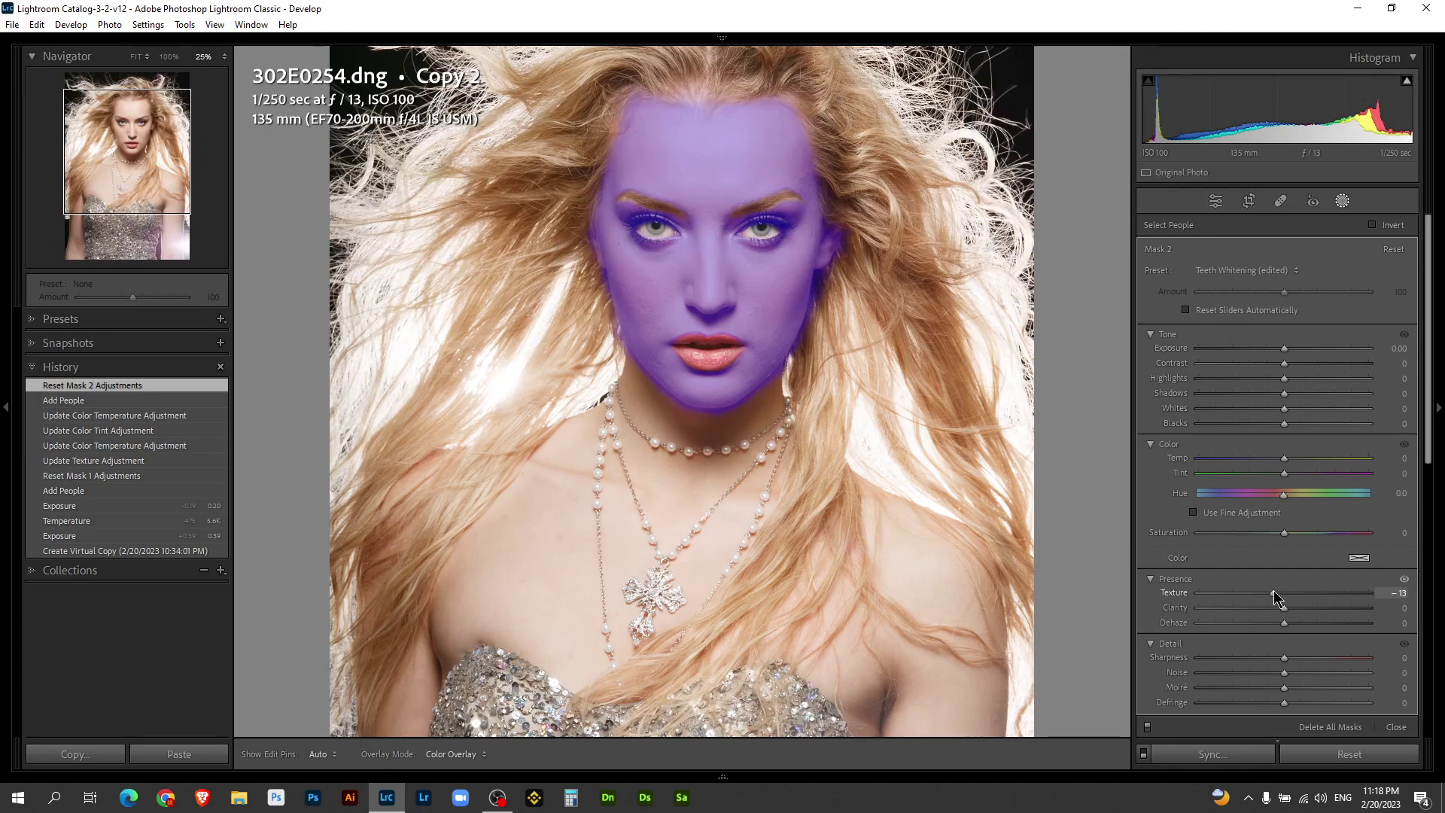
drag(1272, 593, 1262, 594)
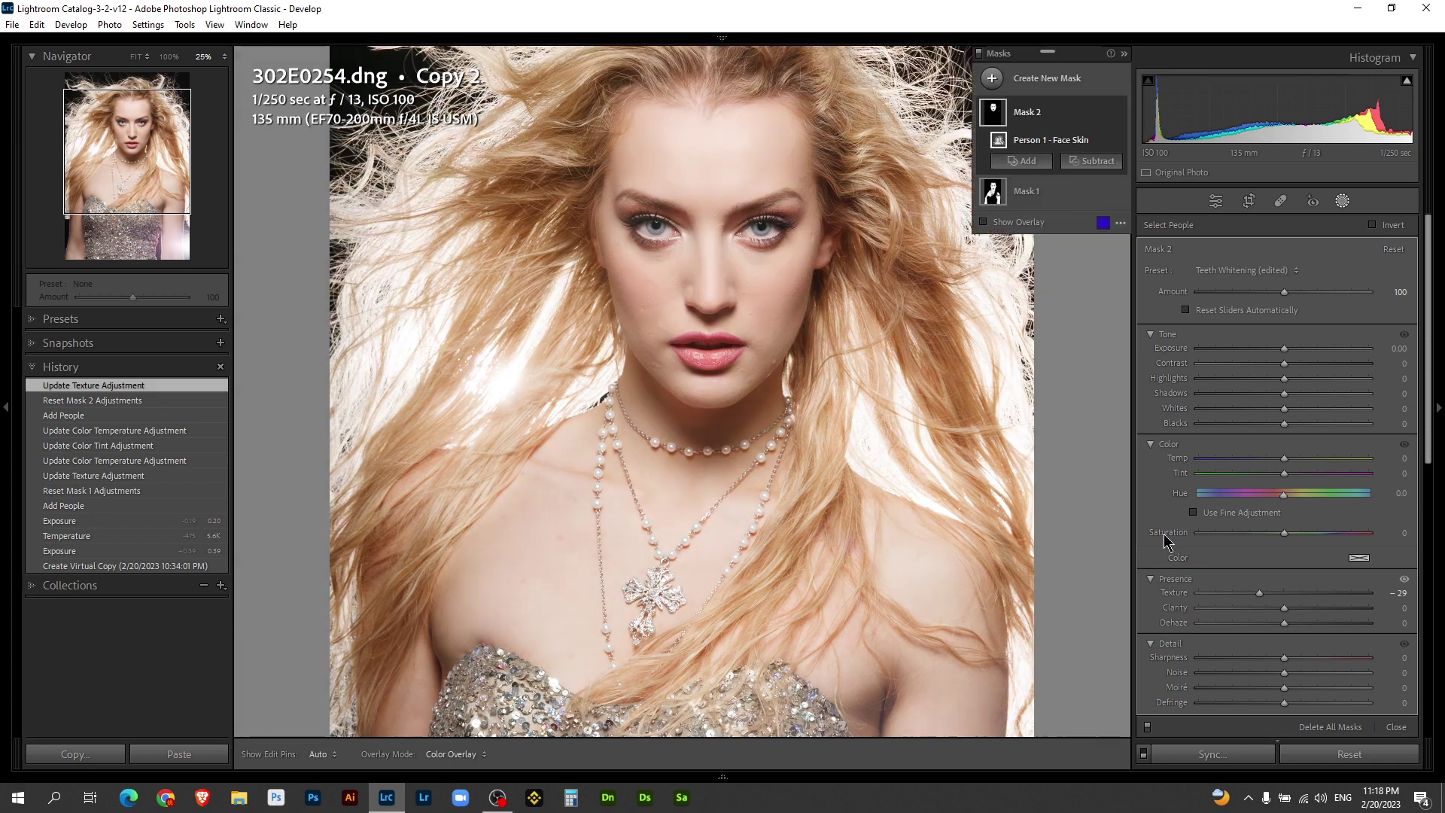
Show the Before/After side-by-side view with the left panels collapsed
key(y)
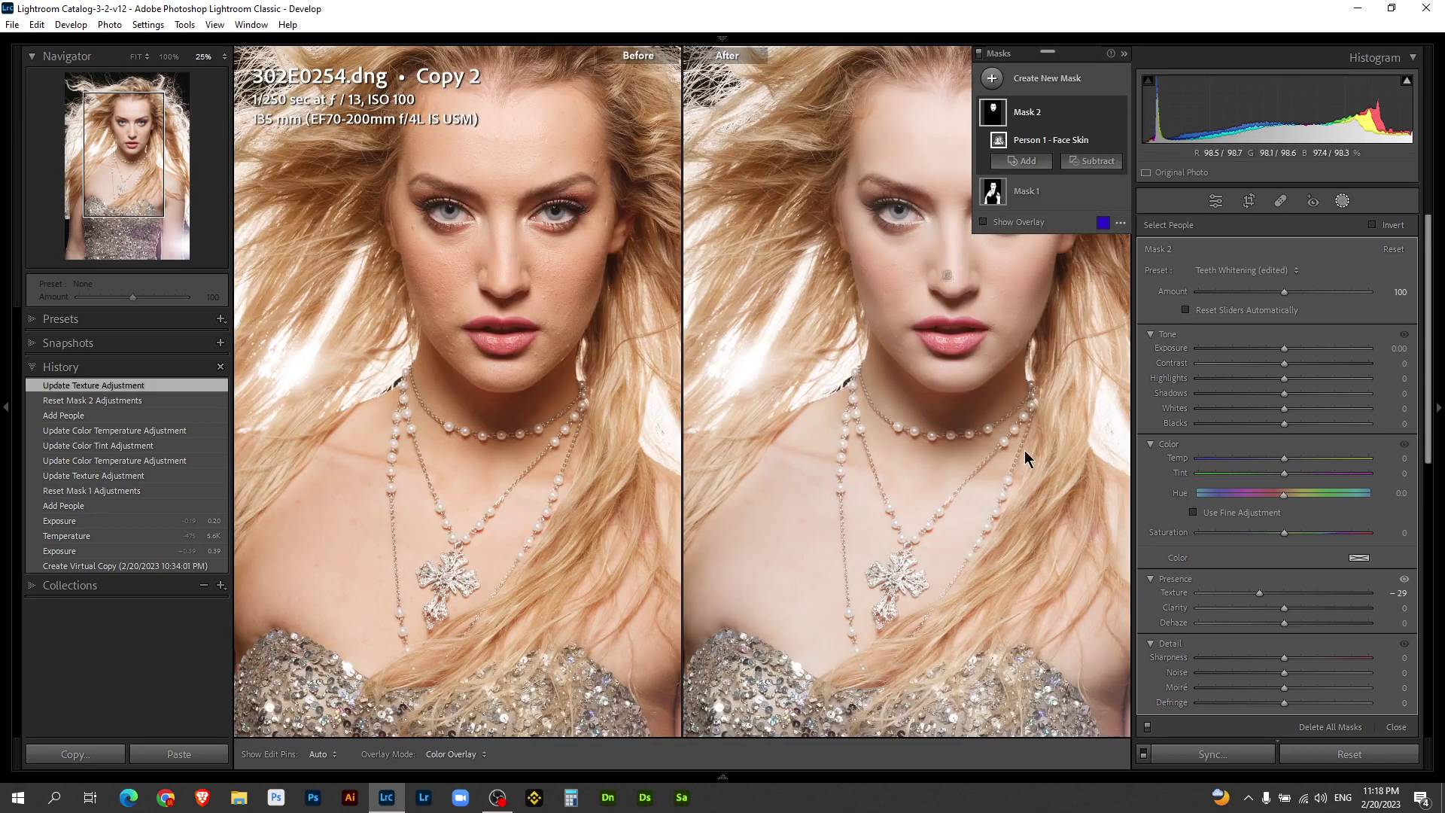
click(4, 354)
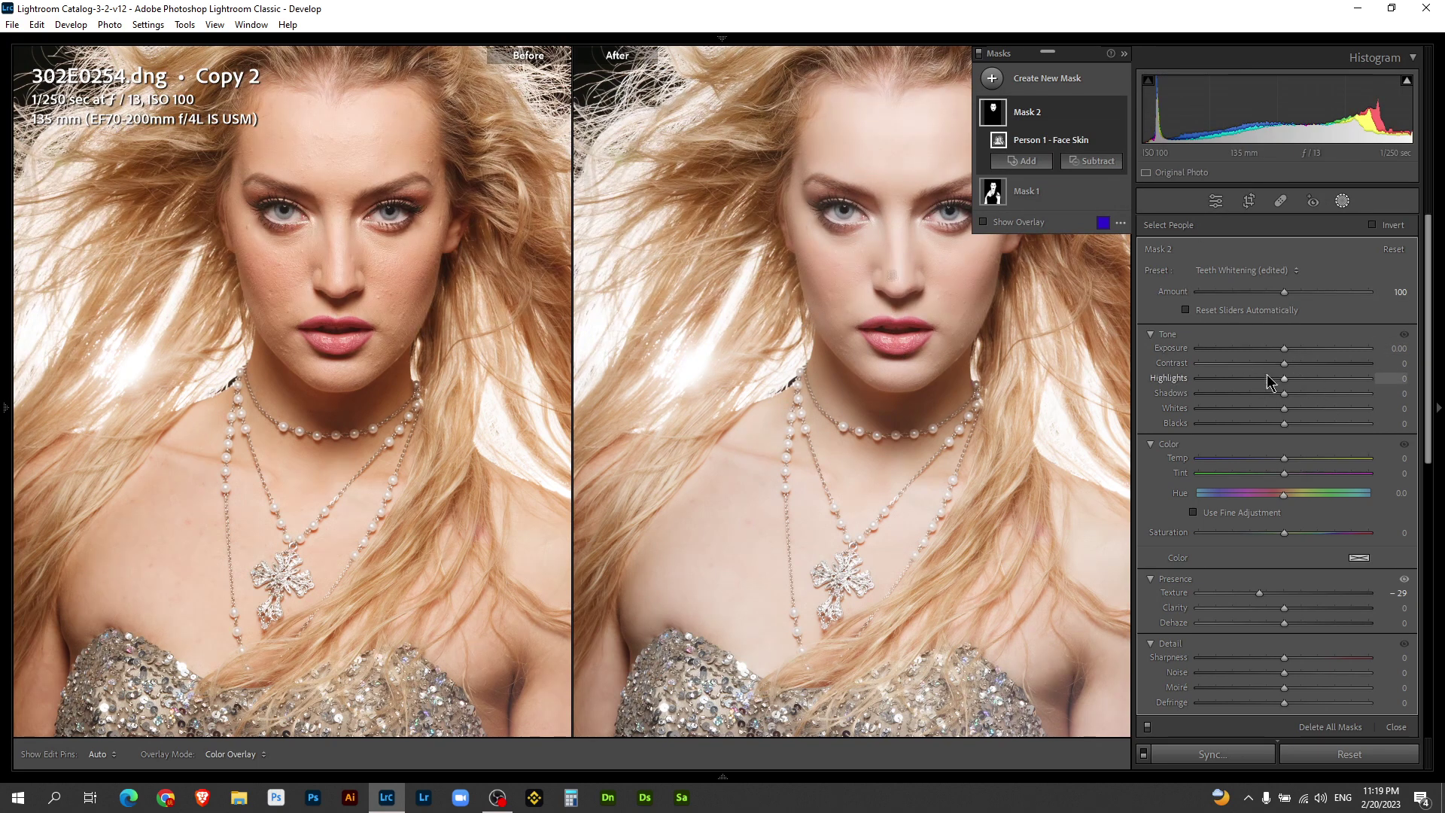
Set the face-skin mask to Exposure 0.19, Highlights 22, Shadows -44, then exit masking
drag(1285, 348, 1291, 350)
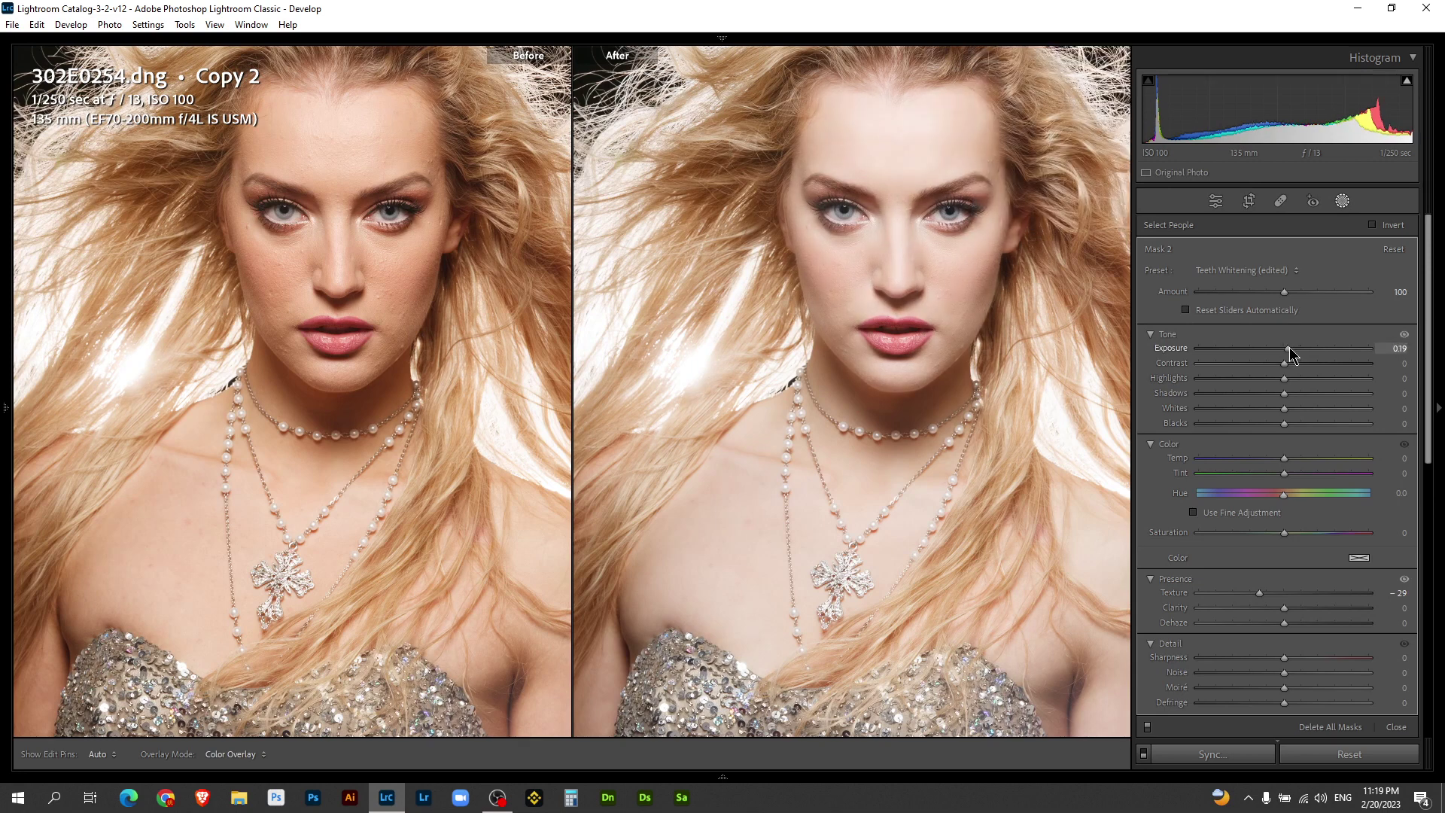
mouse_move(1284, 377)
mouse_down()
mouse_move(1304, 382)
mouse_move(1243, 393)
mouse_up()
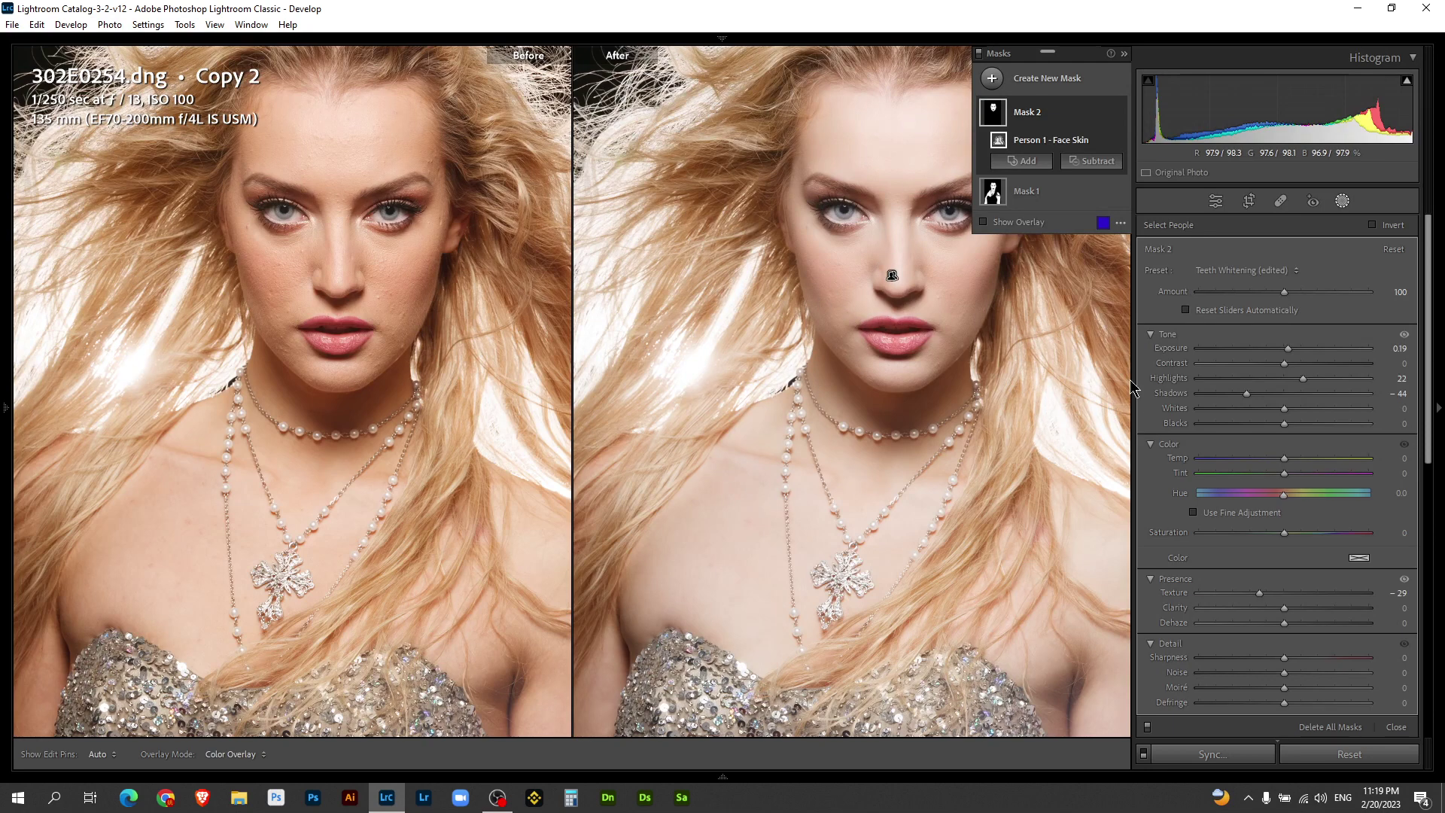
click(1342, 202)
drag(783, 388, 838, 417)
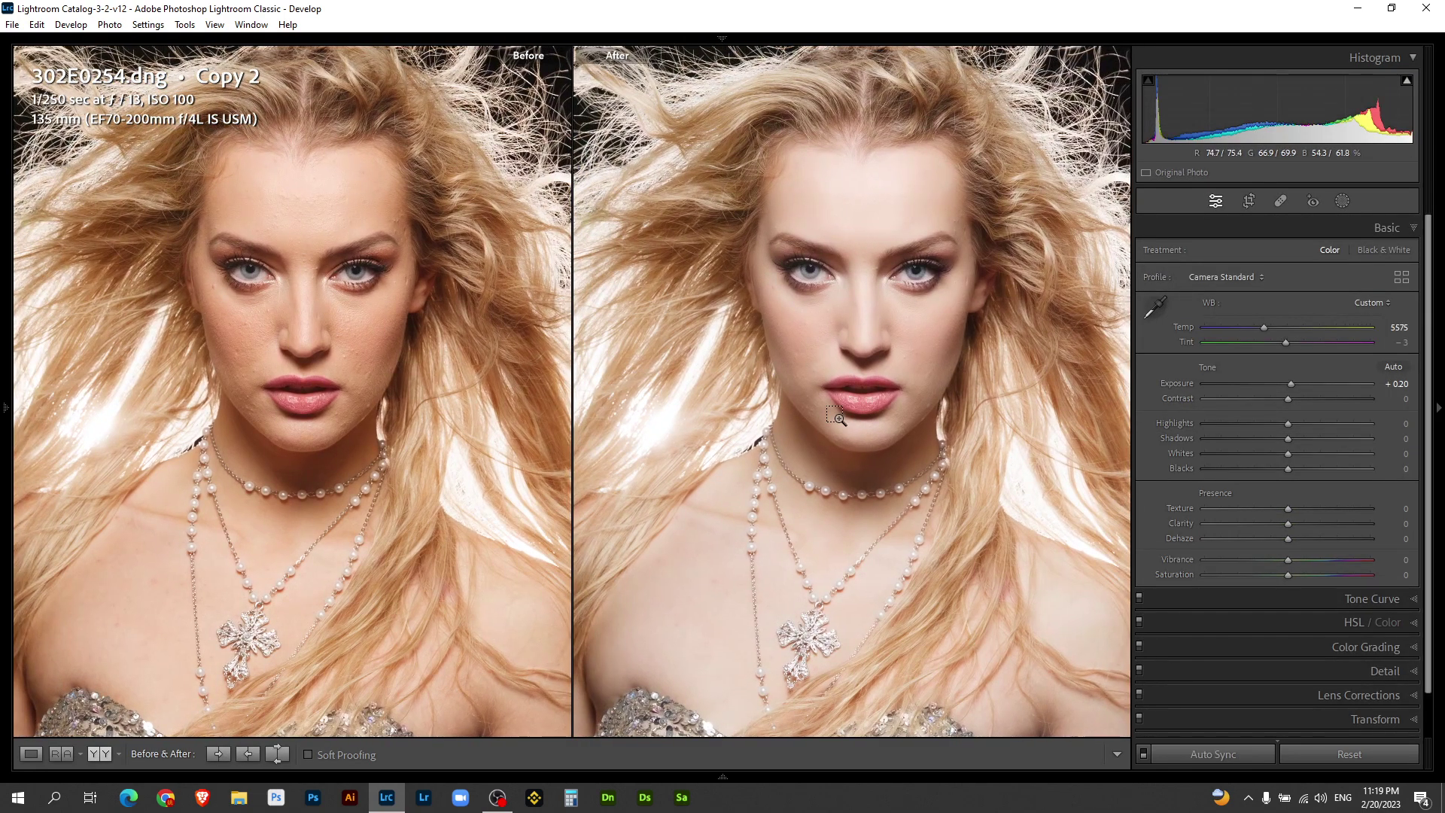
Zoom the Before/After comparison back out to show both full portraits
scroll(834, 415, up, 1)
scroll(853, 438, down, 1)
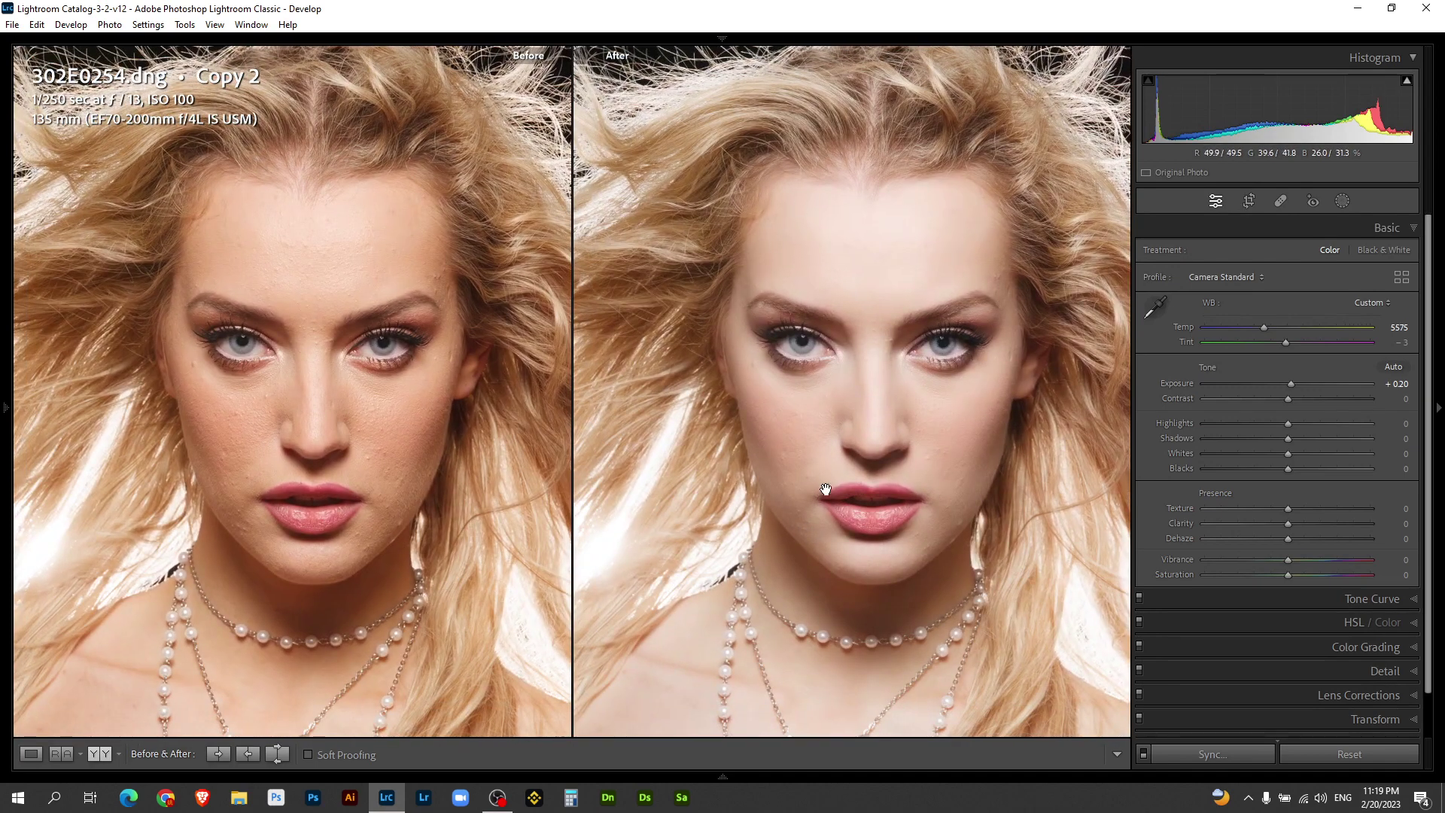
scroll(810, 472, down, 1)
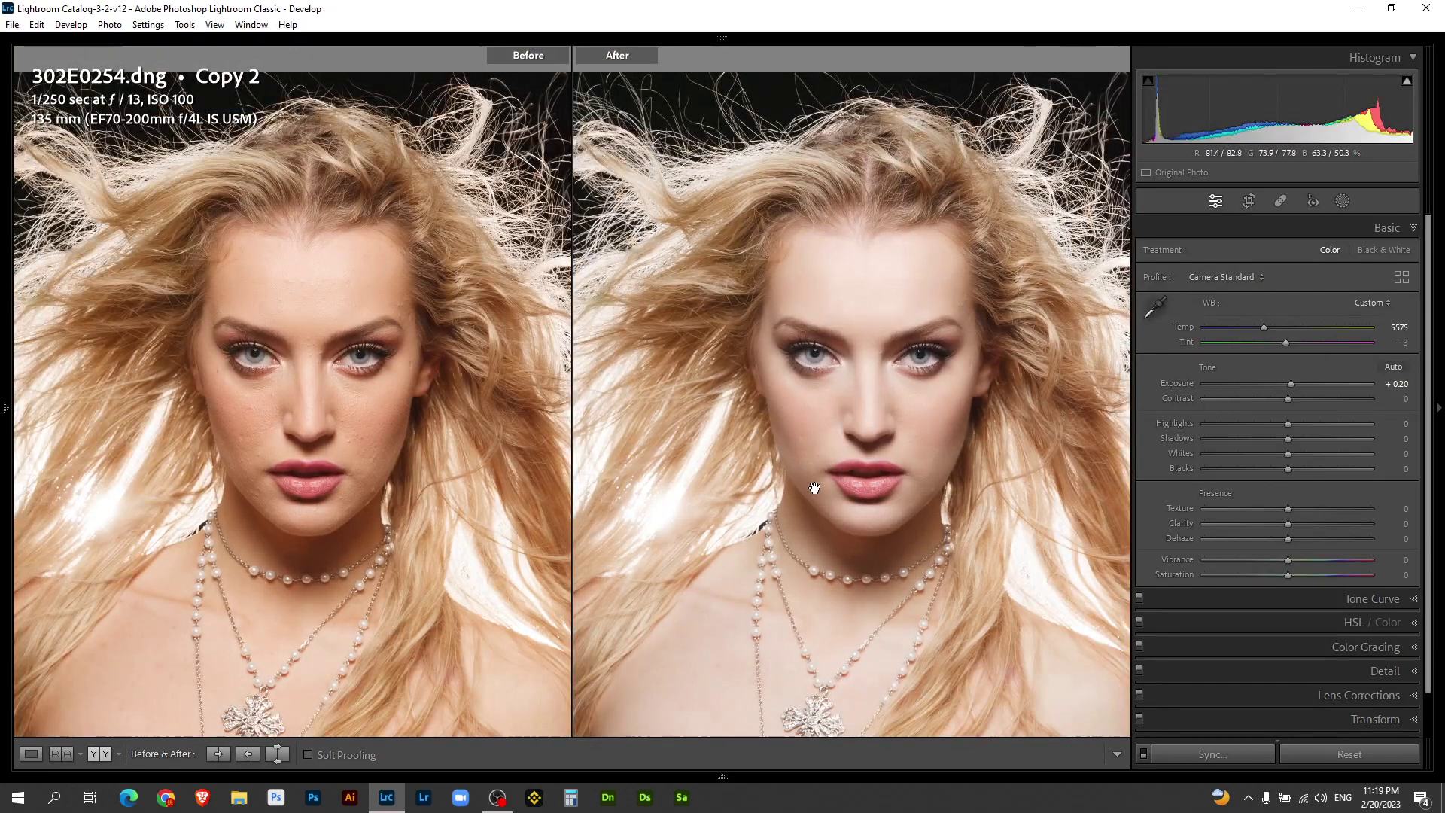
scroll(828, 444, down, 1)
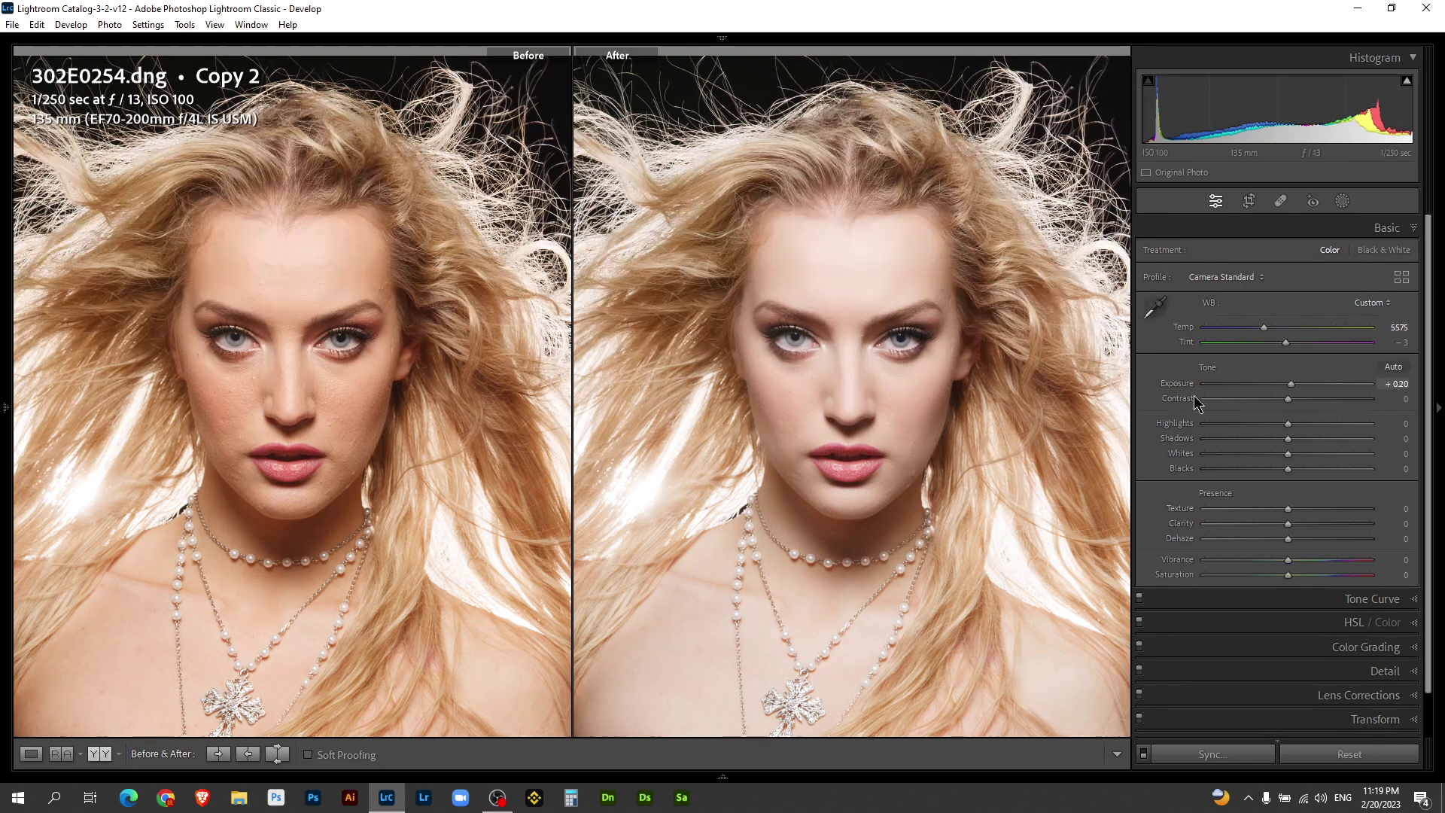
Add a third people mask on Person 1 covering only the Lips
click(1342, 201)
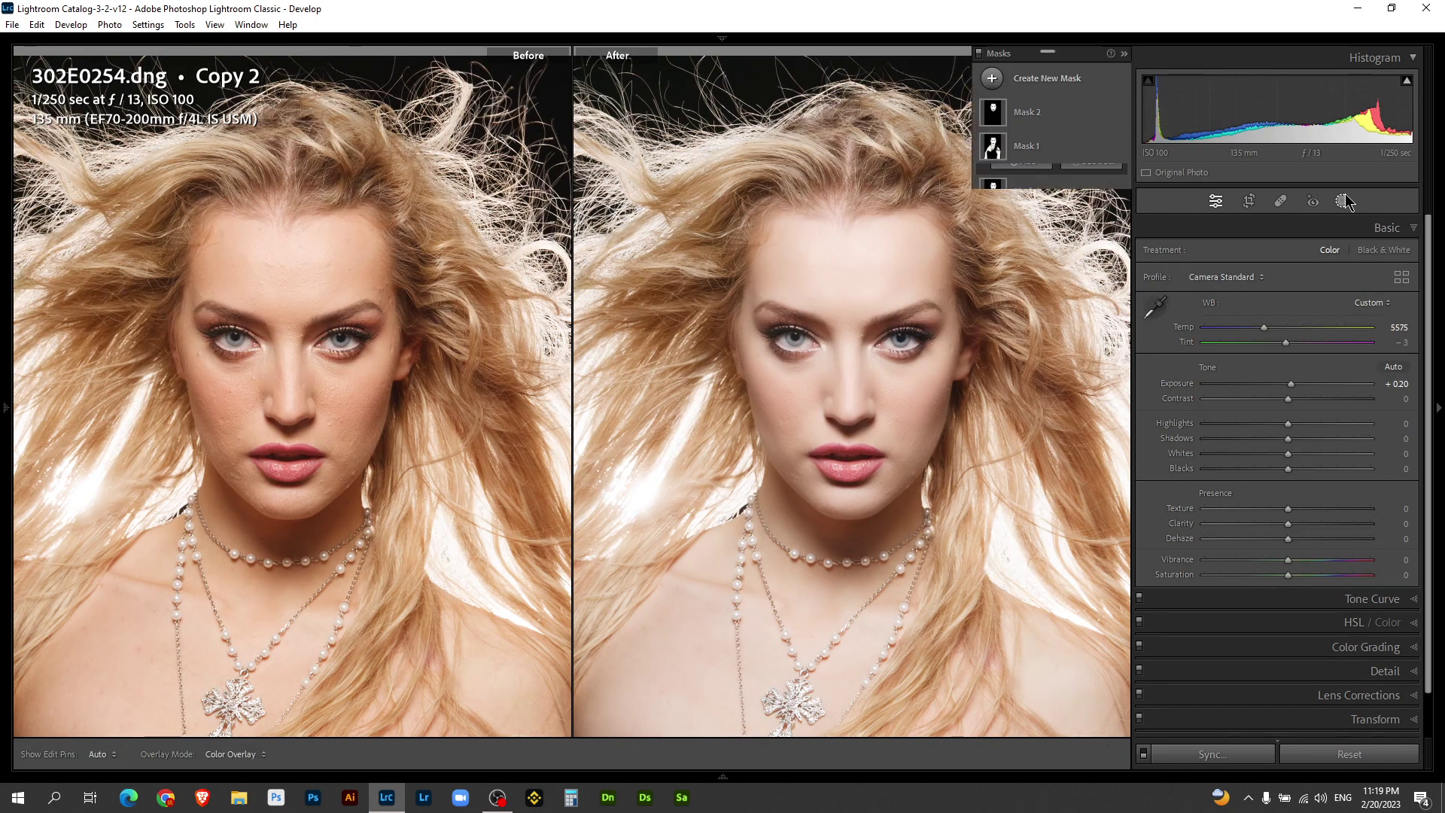
click(992, 78)
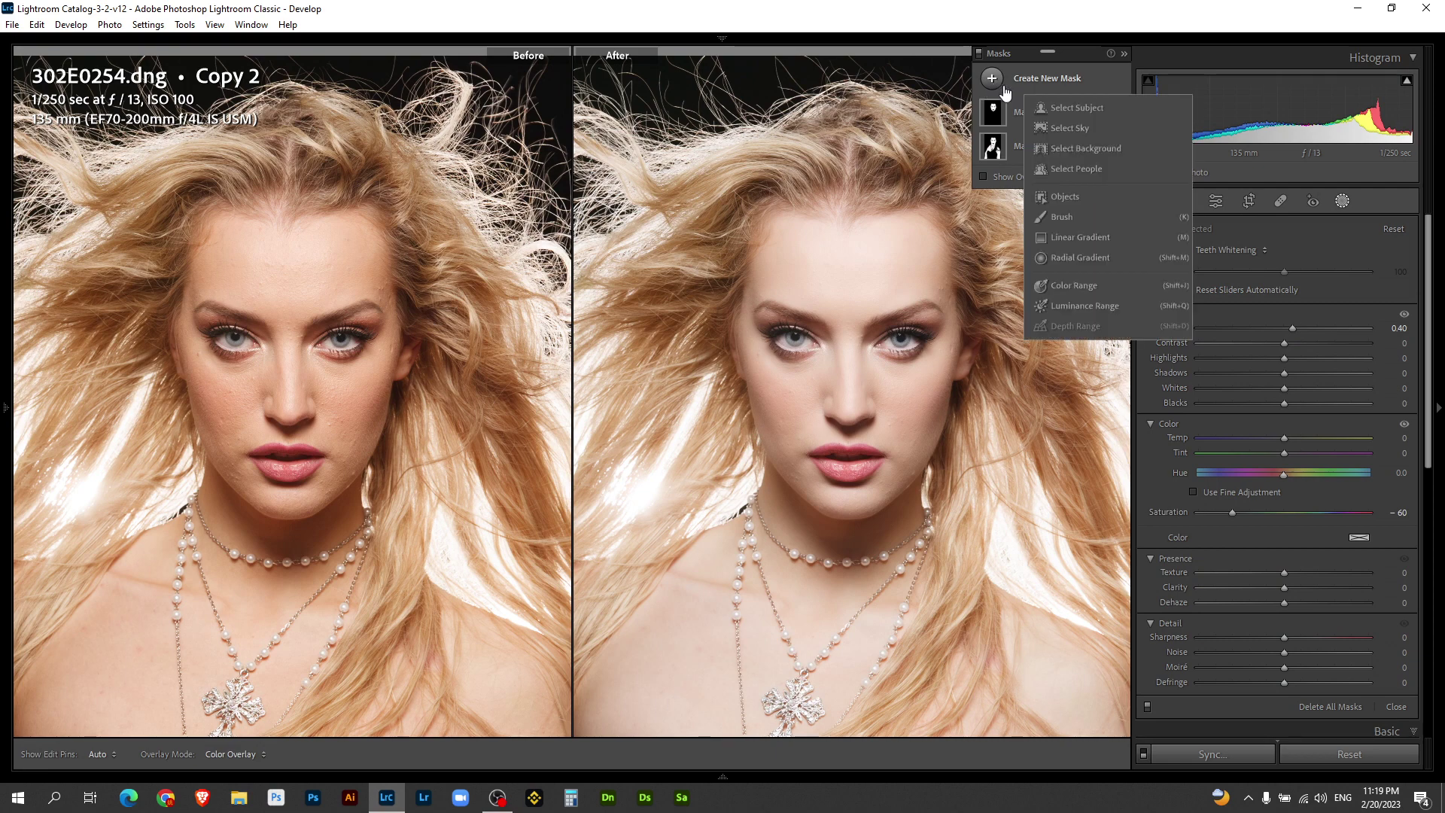
click(1101, 153)
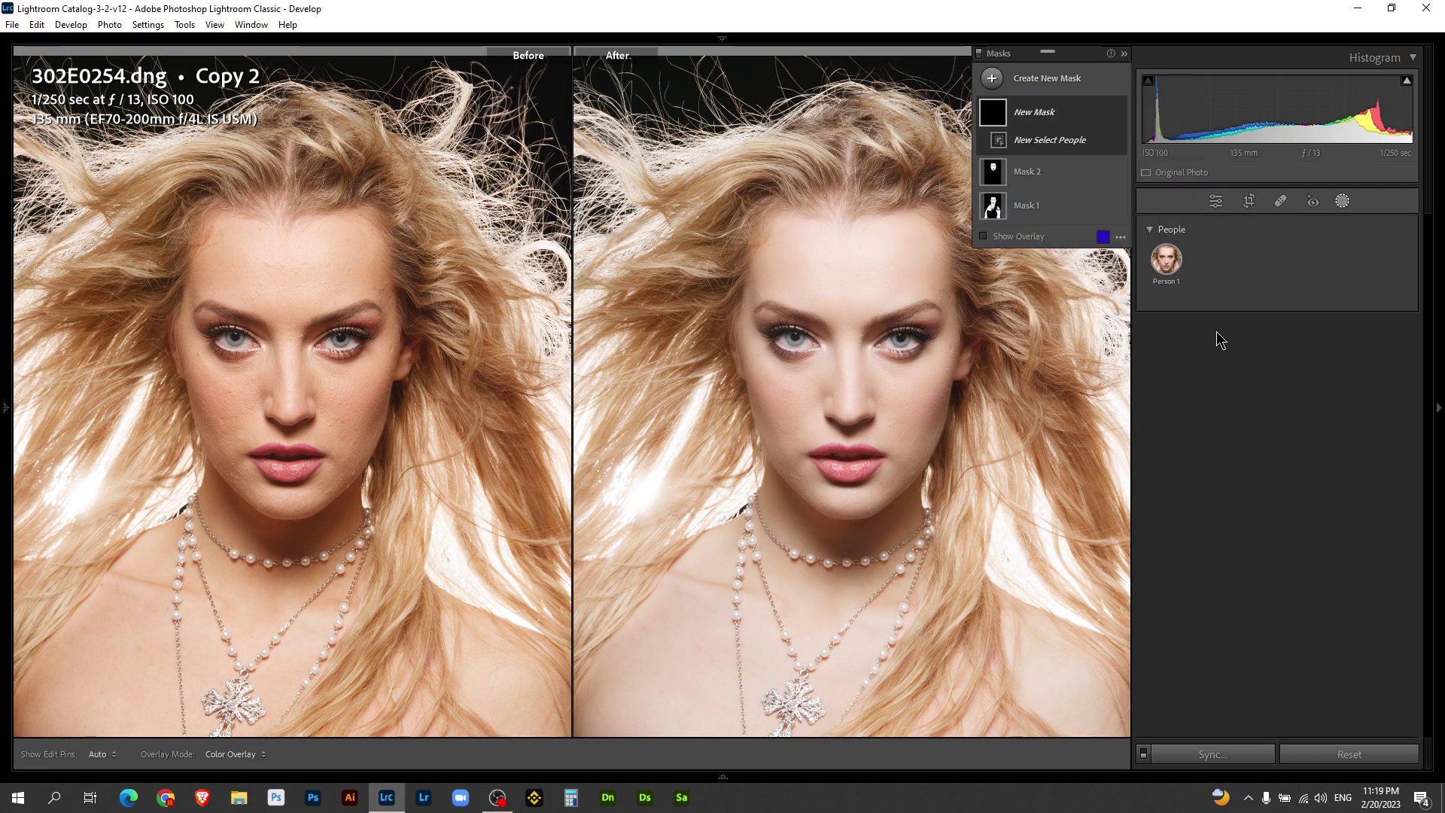
click(1165, 262)
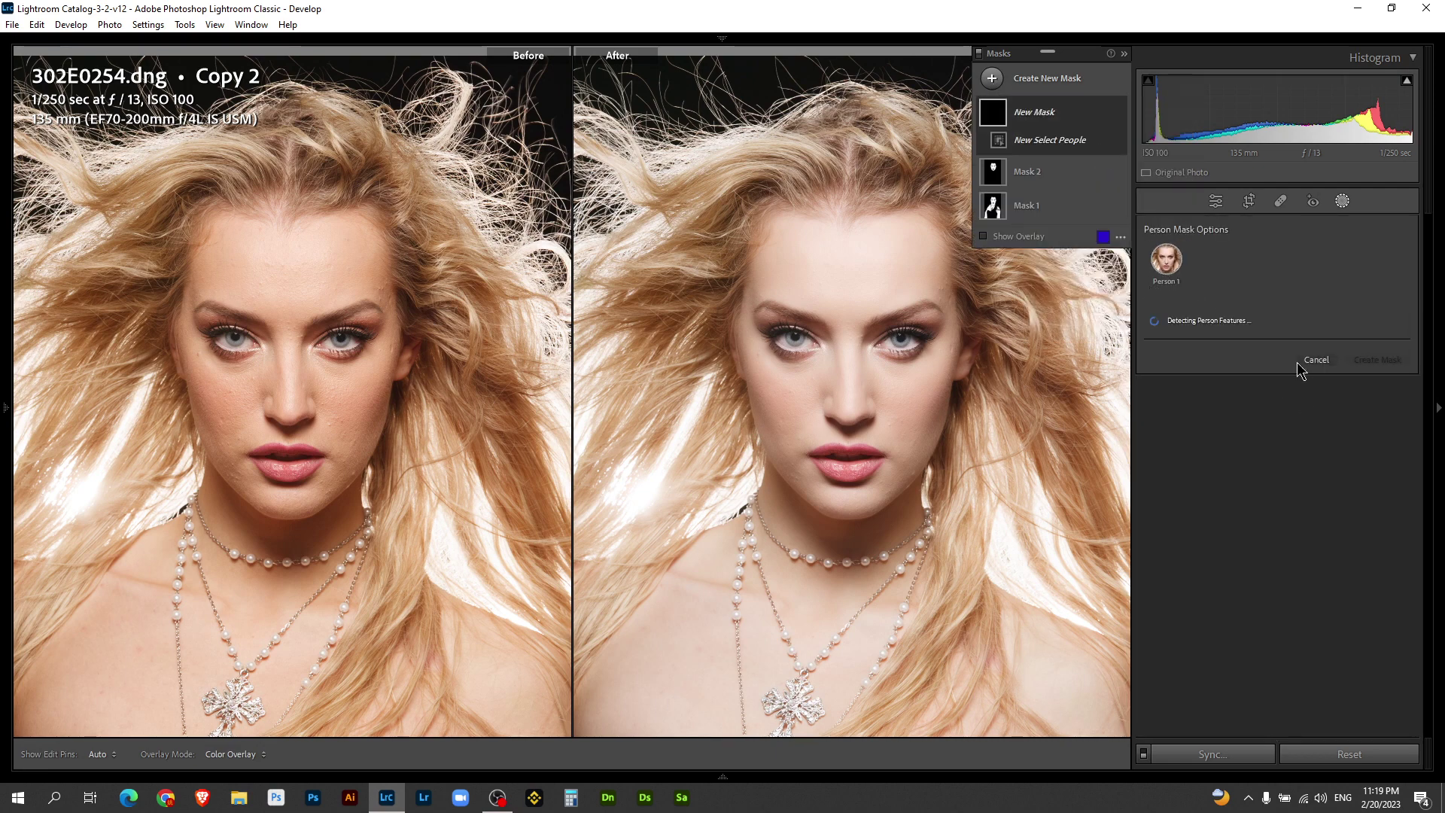
click(1149, 449)
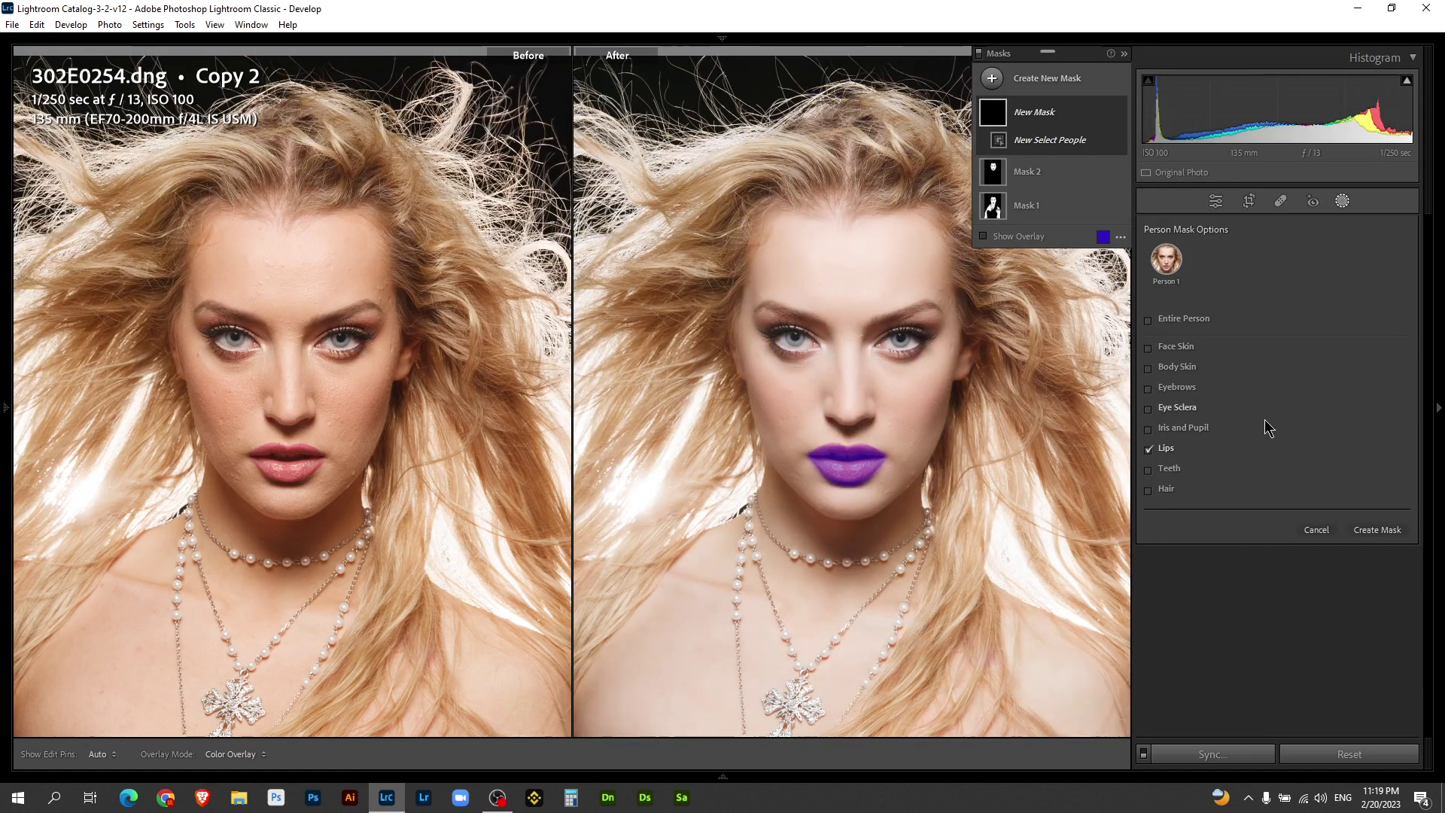
click(1377, 530)
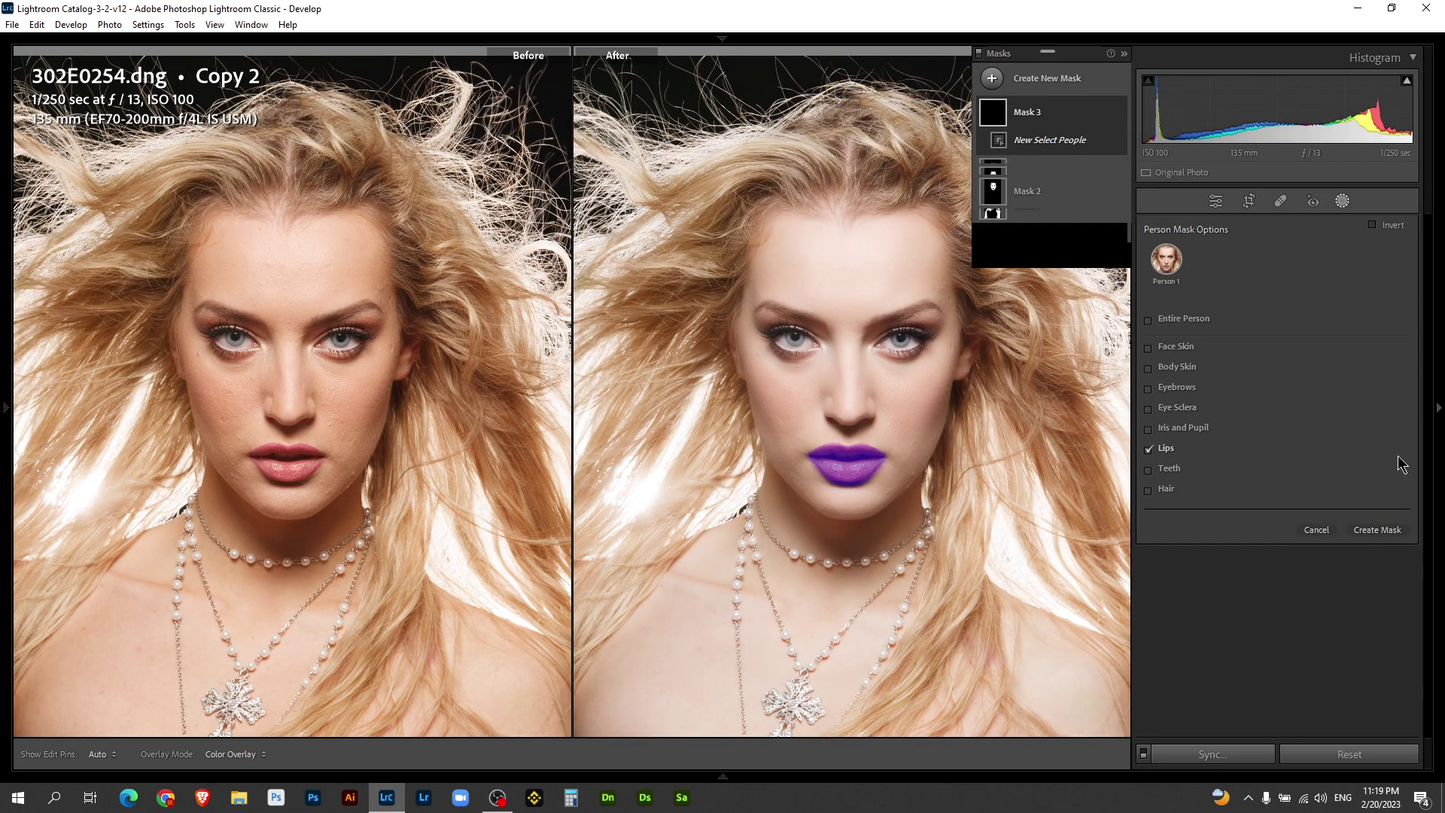
click(1234, 271)
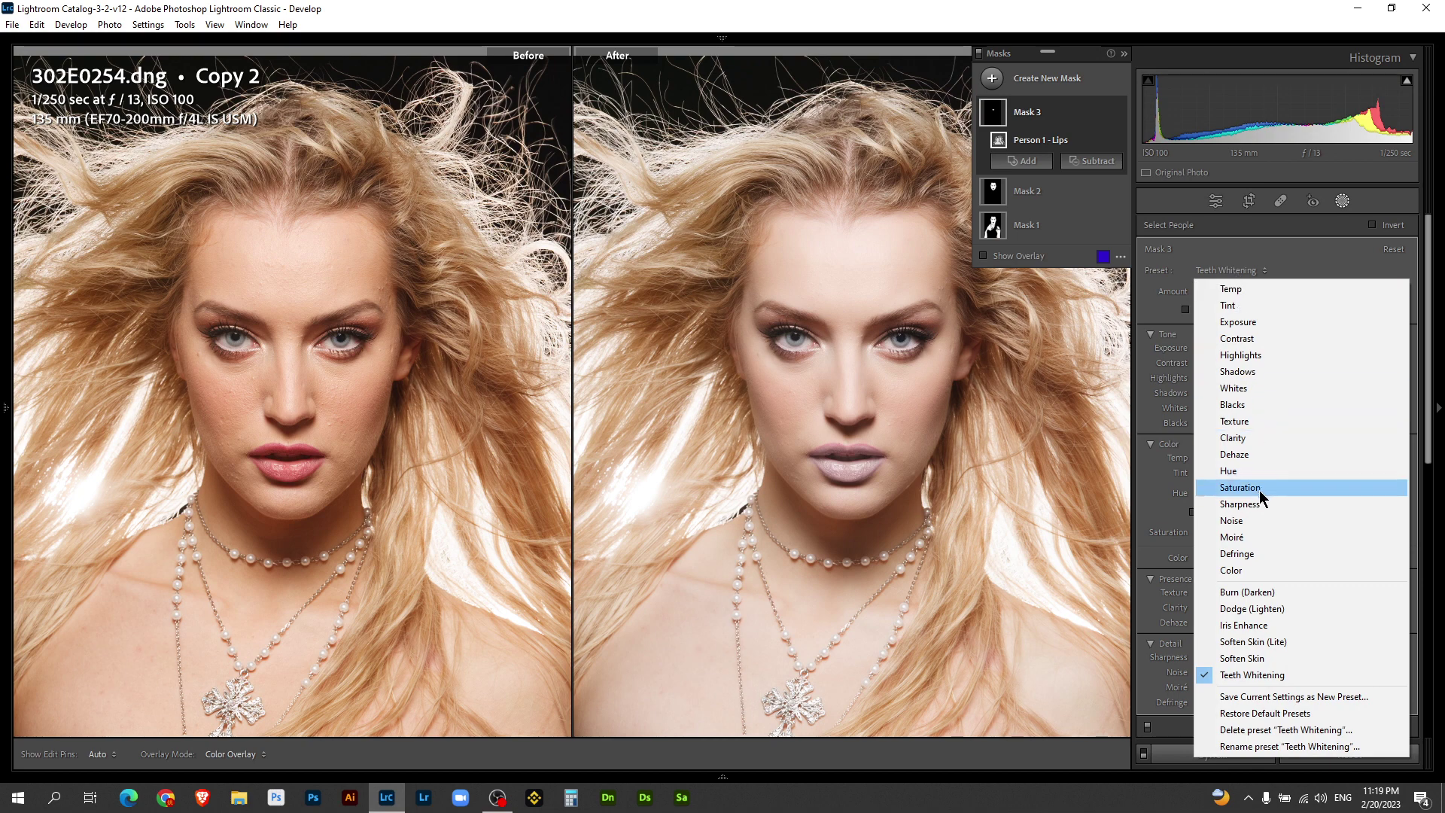
Apply the Color preset to redden the lips, ease saturation, set Shadows -20 and Highlights 13
click(1238, 573)
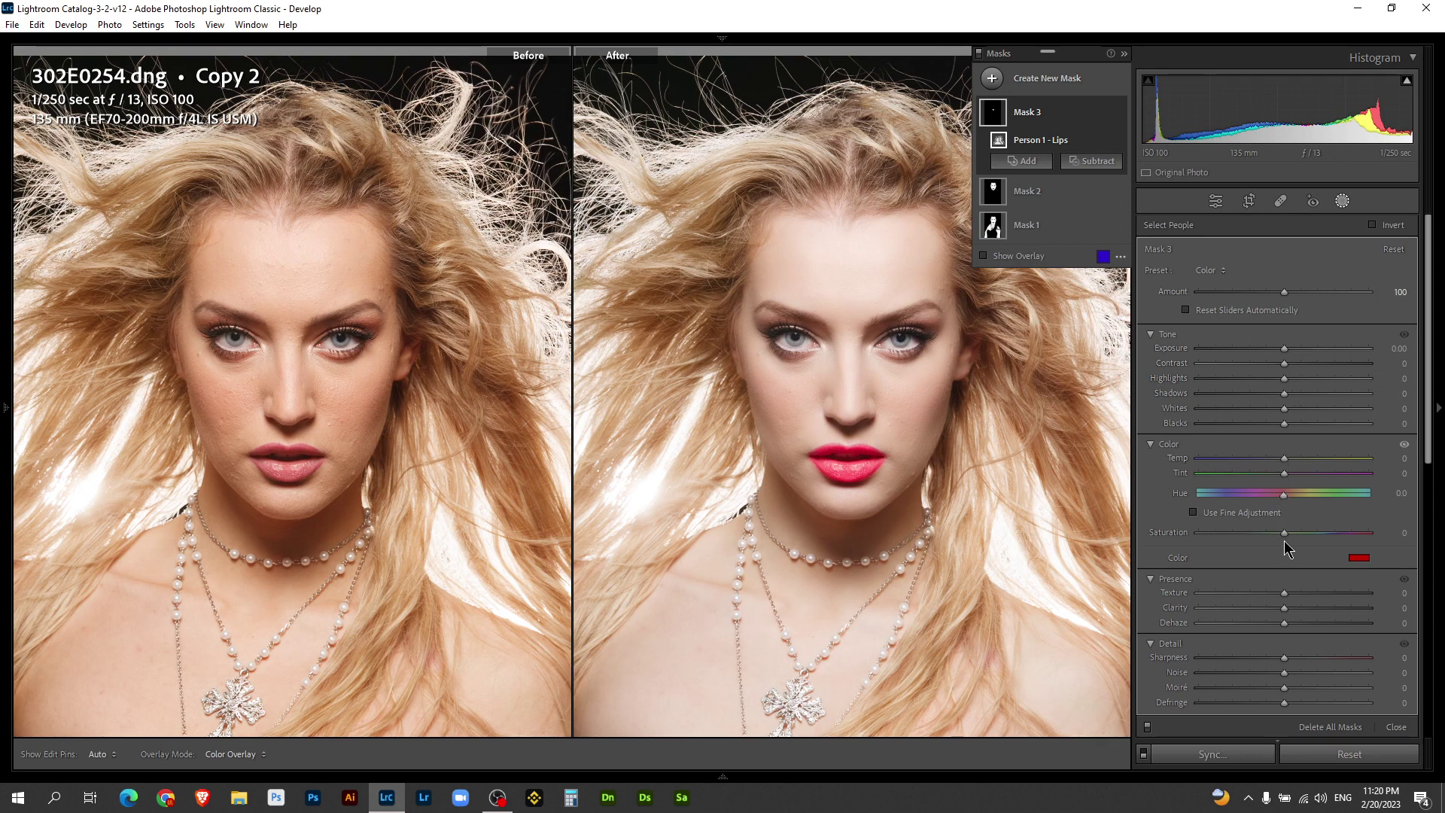
drag(1284, 534, 1260, 536)
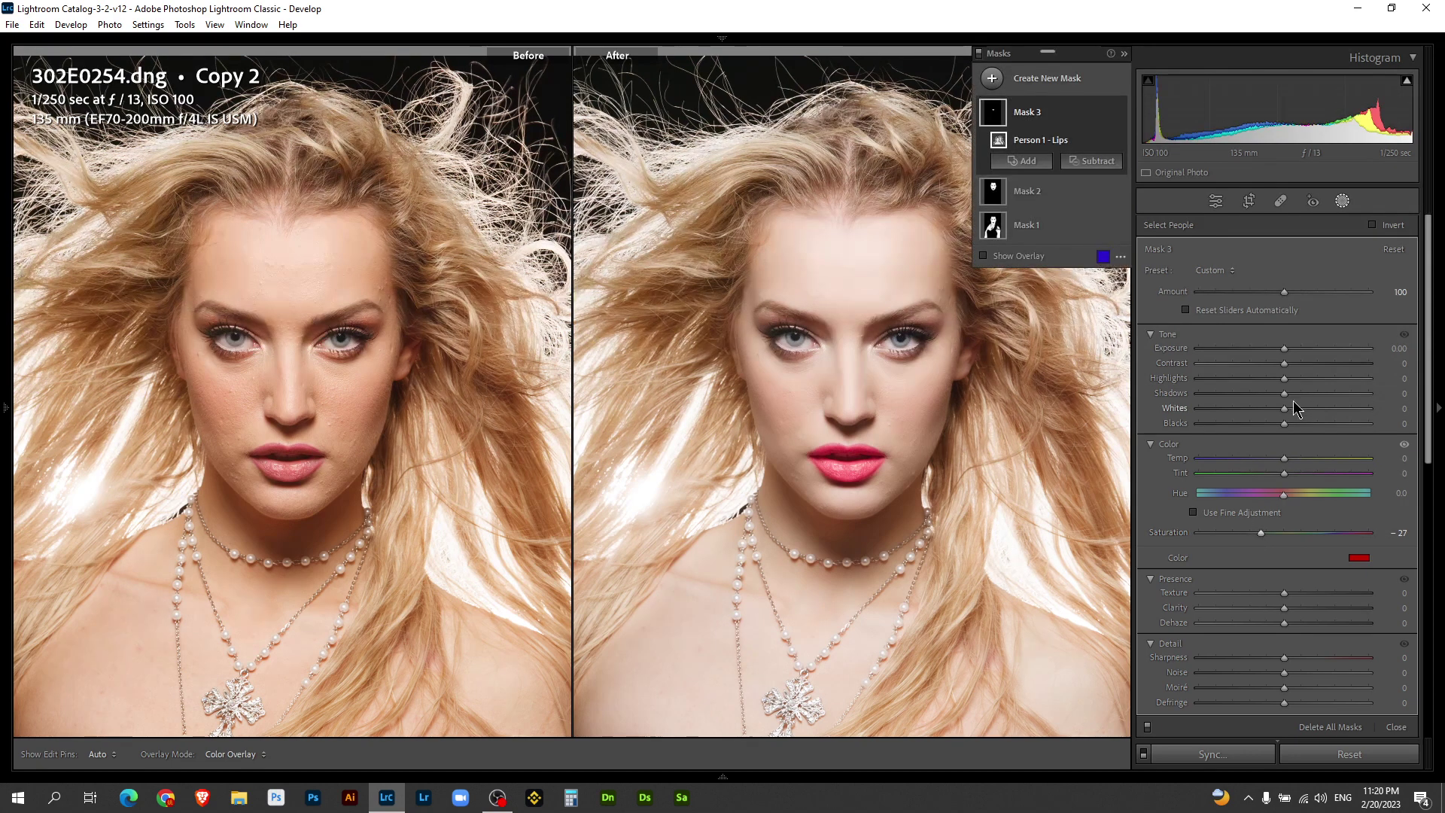
mouse_move(1285, 393)
mouse_down()
mouse_move(1271, 394)
mouse_move(1298, 377)
mouse_move(1246, 395)
mouse_up()
click(1286, 378)
click(1271, 394)
Rename the lips mask to 'ทาลิป' and Mask 2 to 'ผิวหน้า'
double_click(1036, 119)
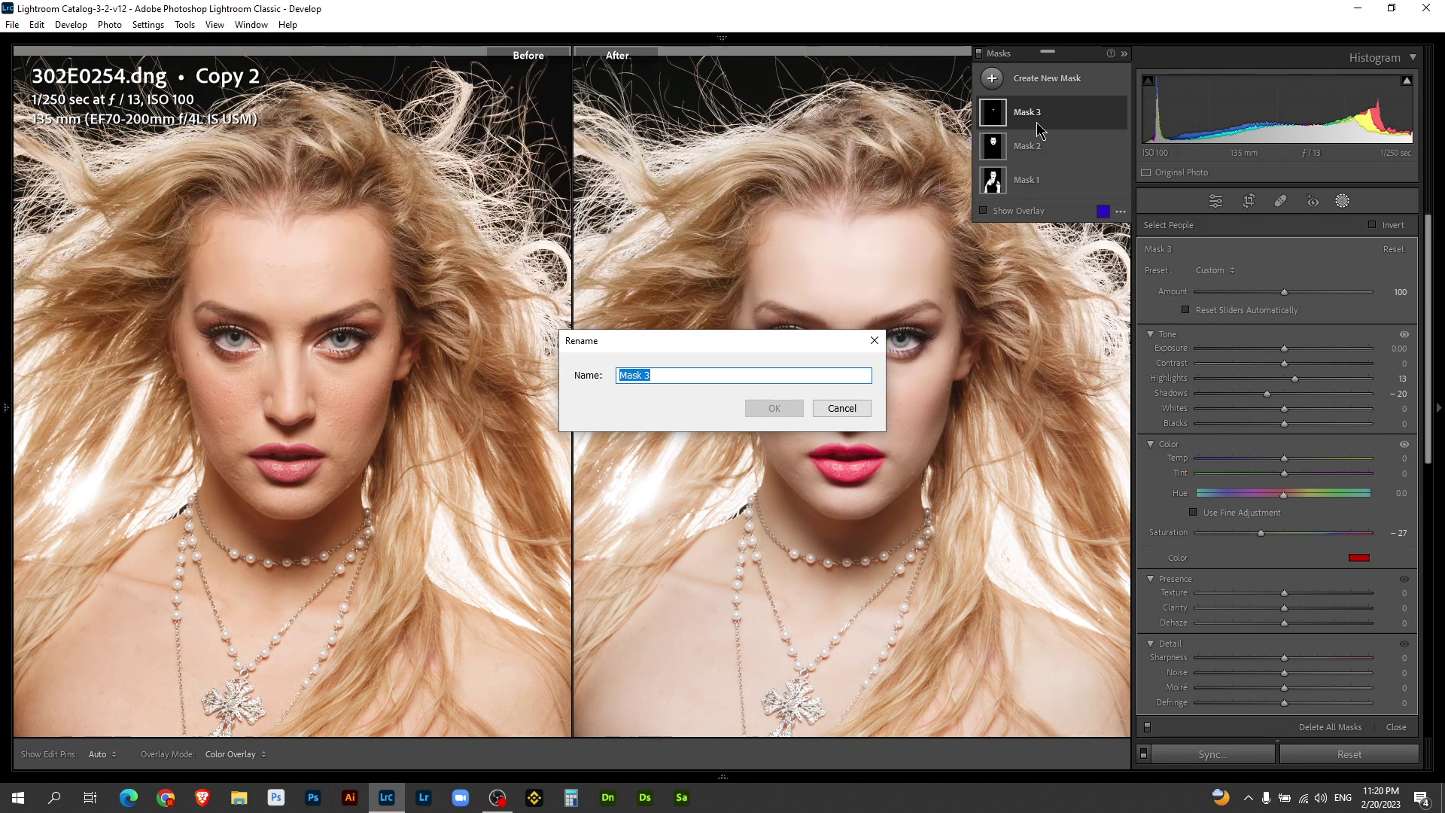
text(ทาลิ)
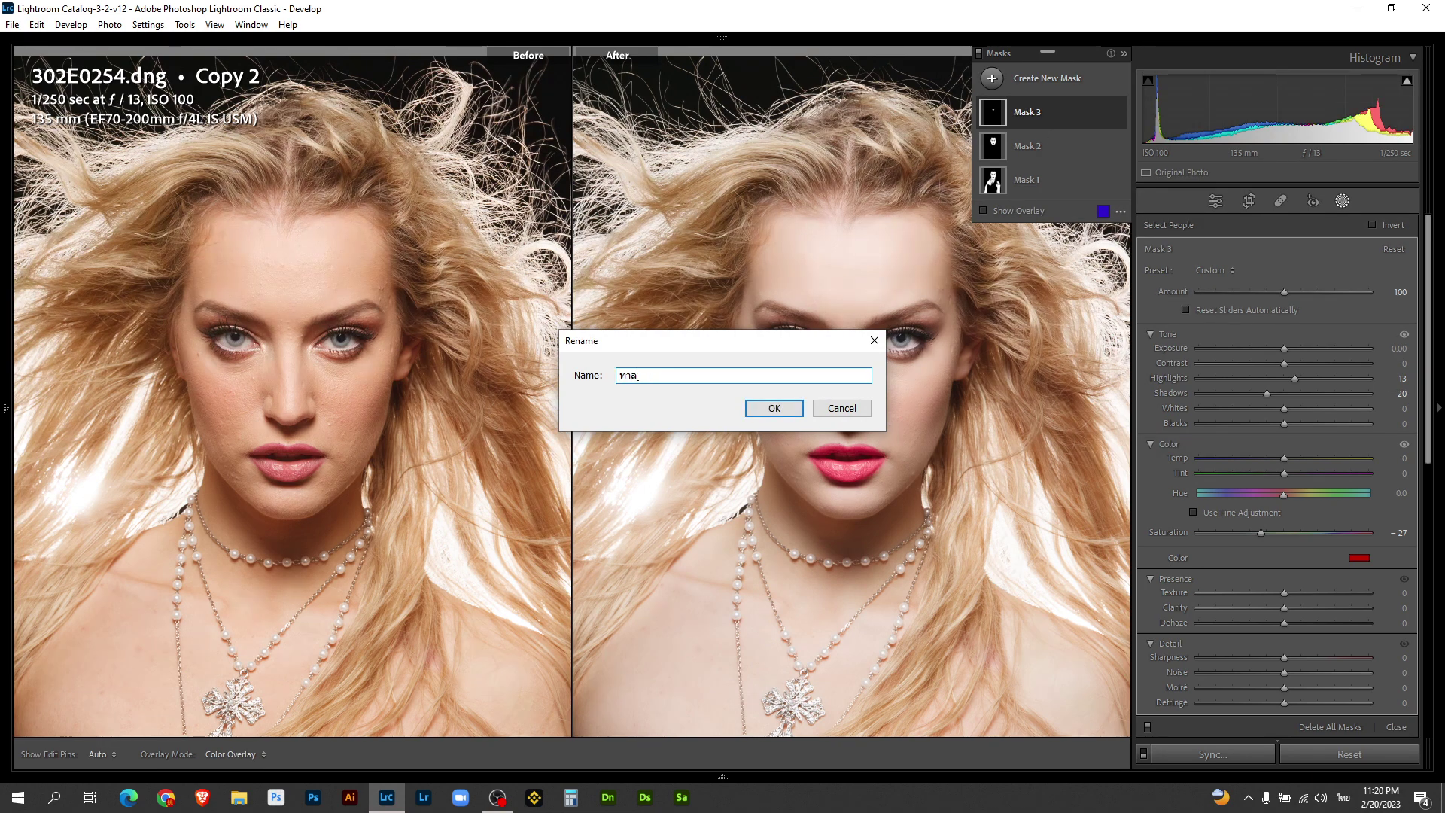
text(ป)
key(Return)
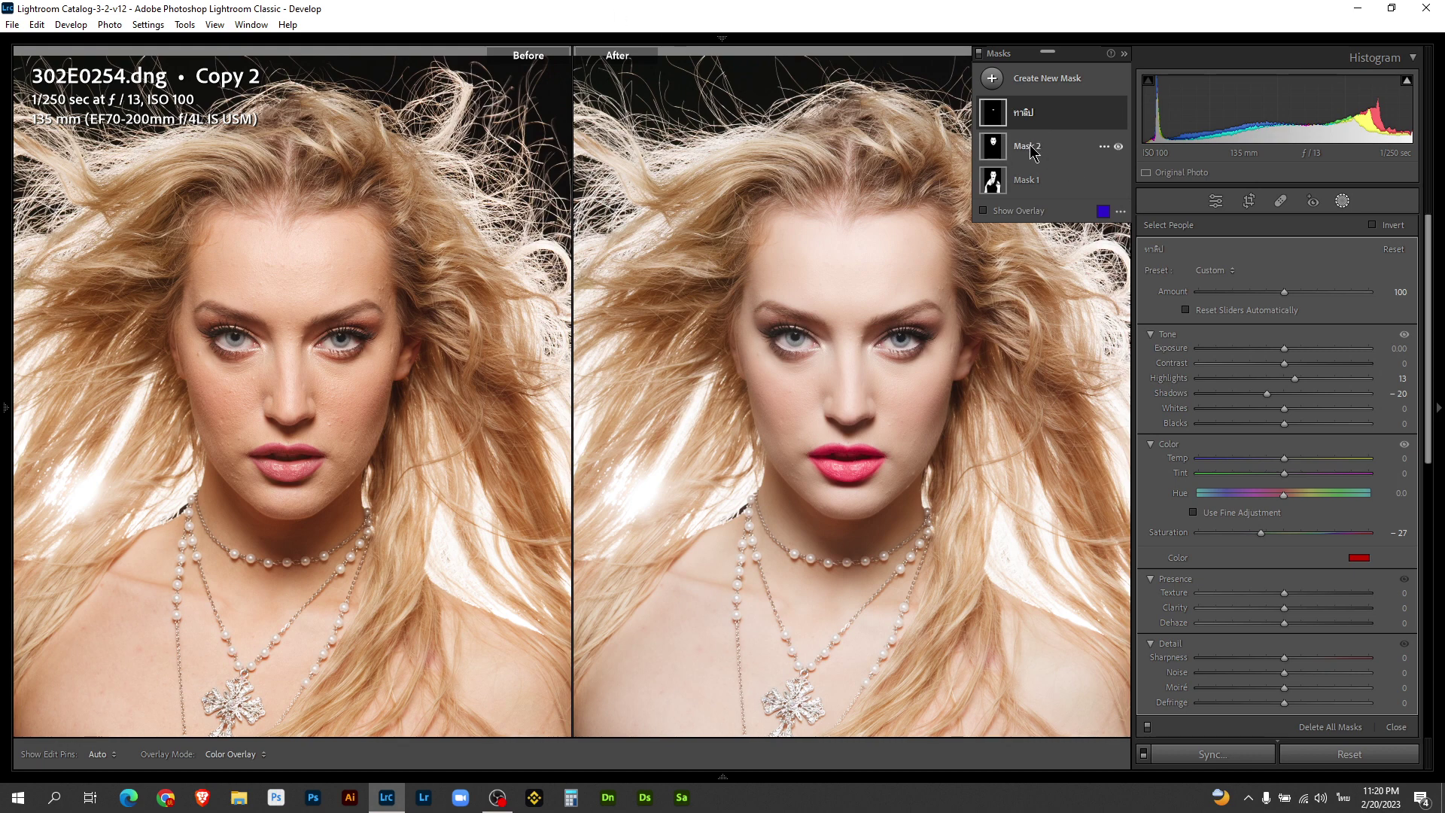
double_click(1030, 149)
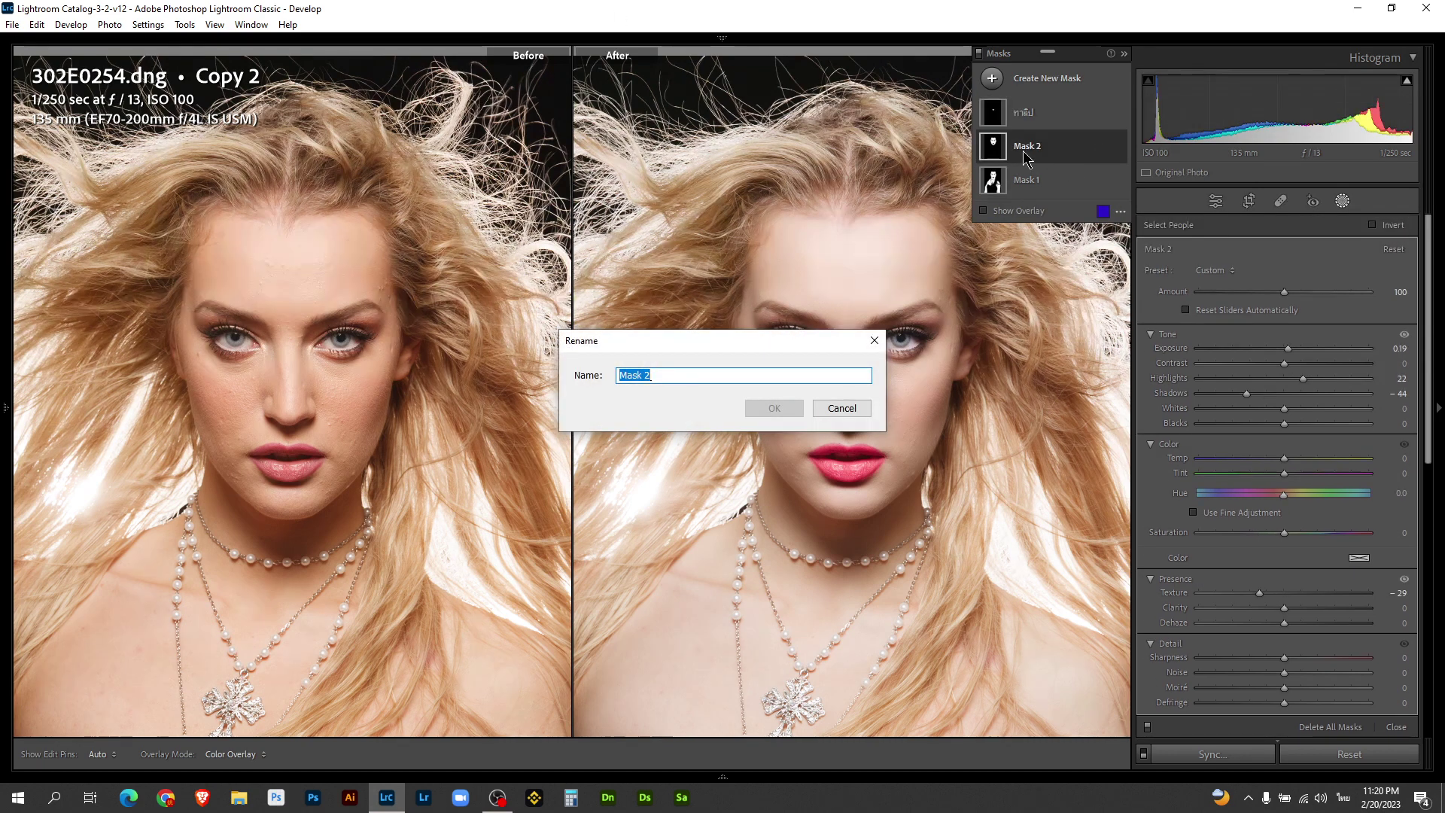
text(ผิวหน้า)
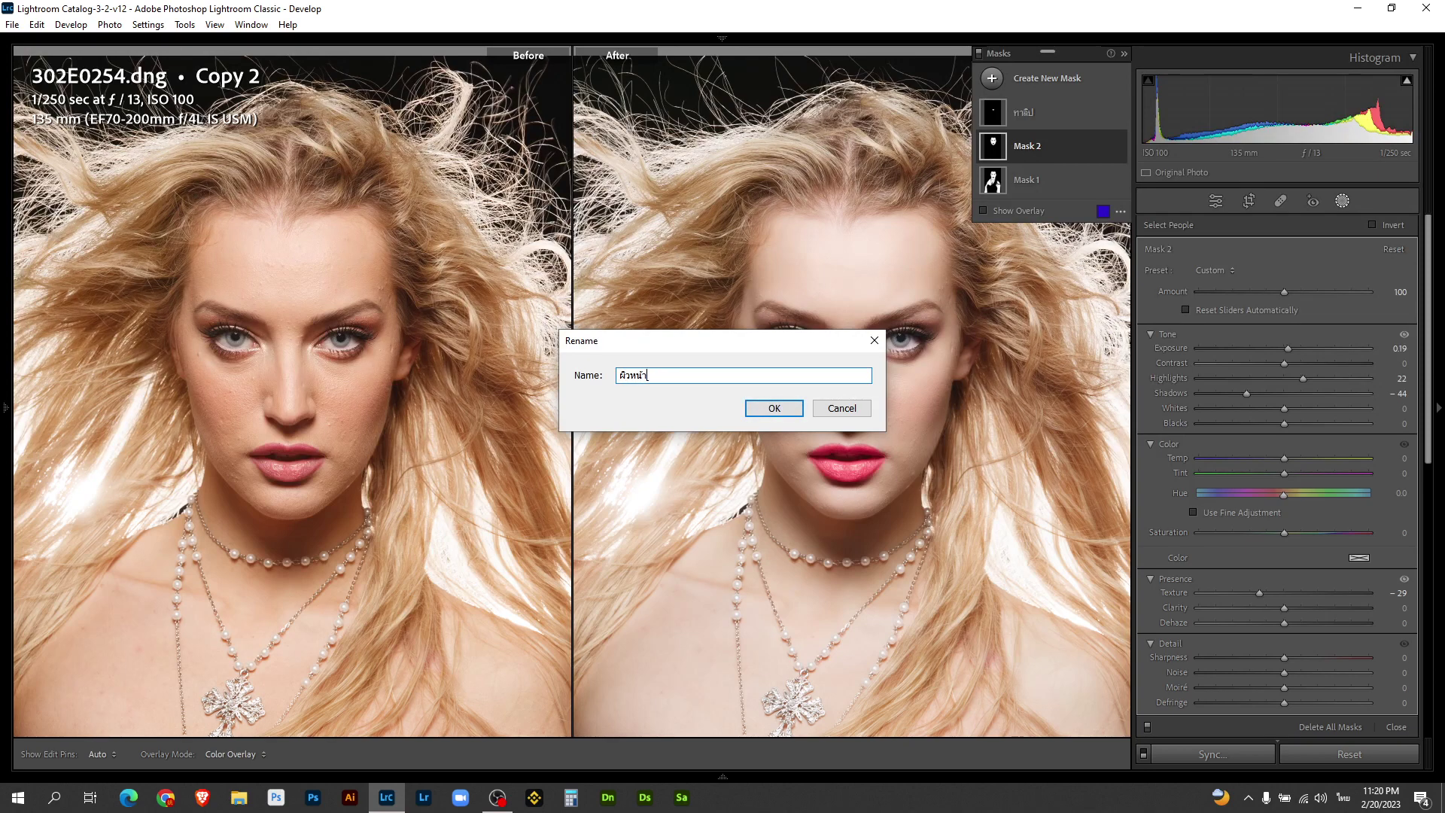
key(Return)
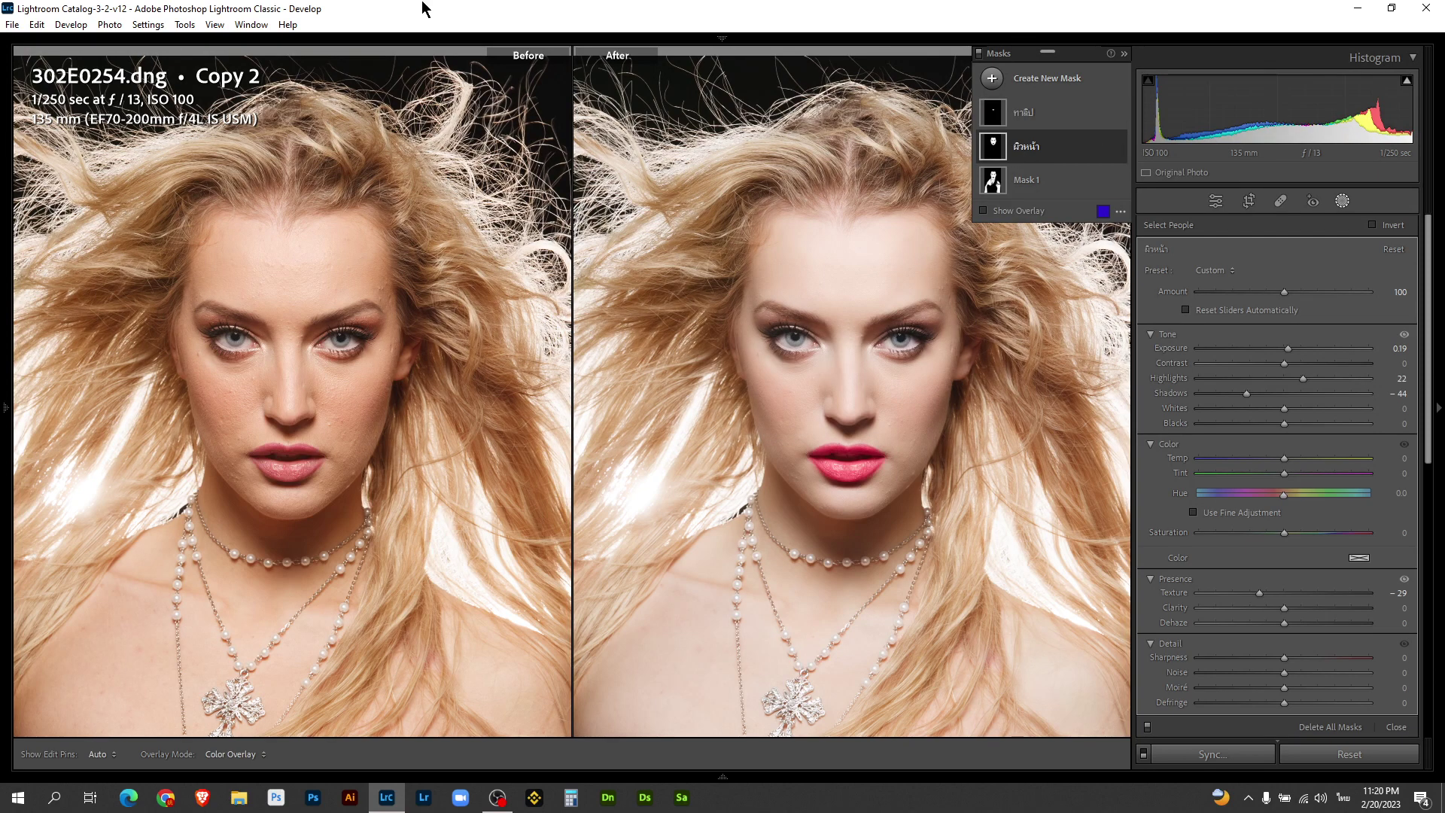
Rename Mask 1 to 'ผิวรวม' and exit the masking panel
double_click(1025, 197)
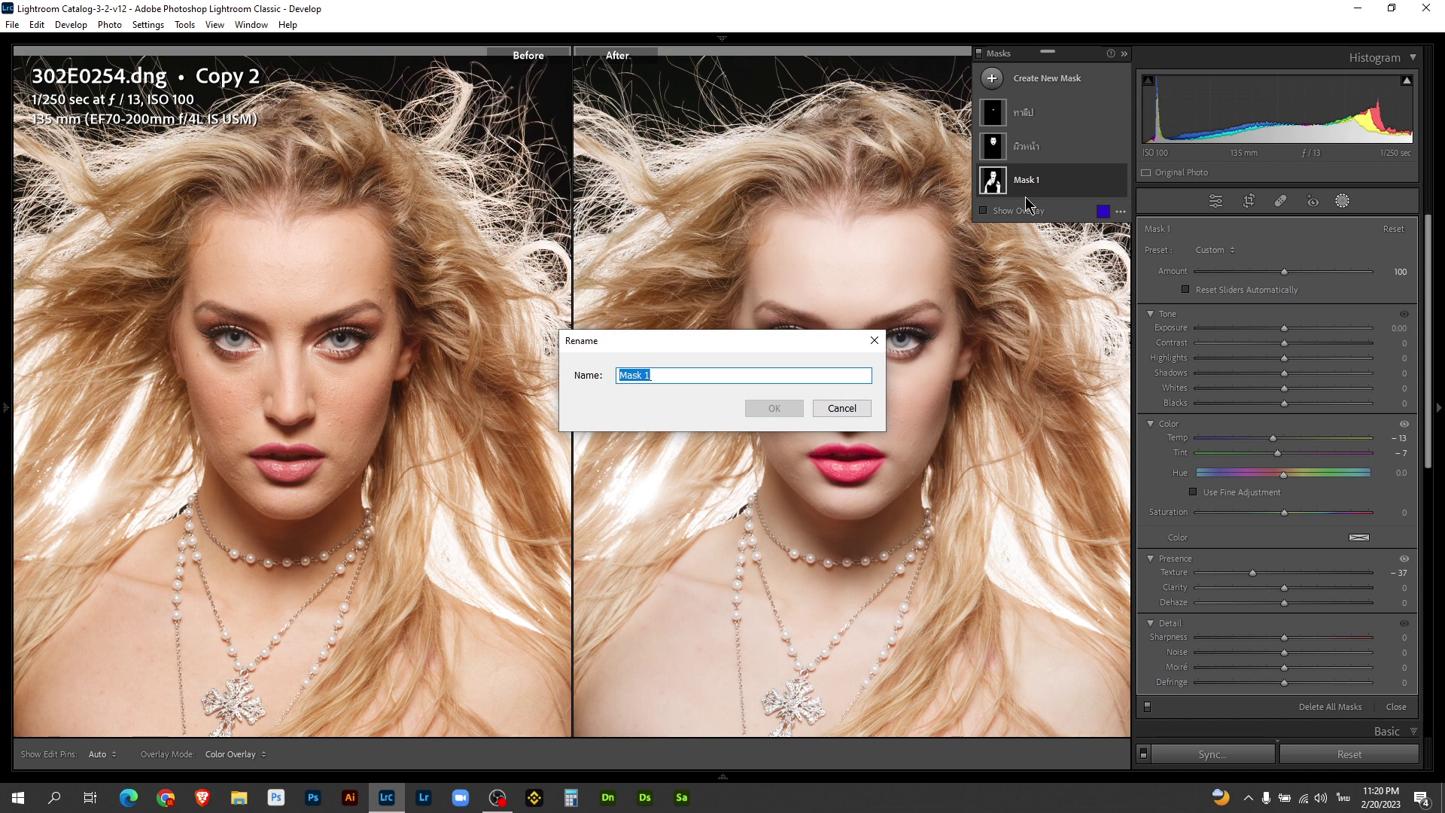
text(ผิวรวม)
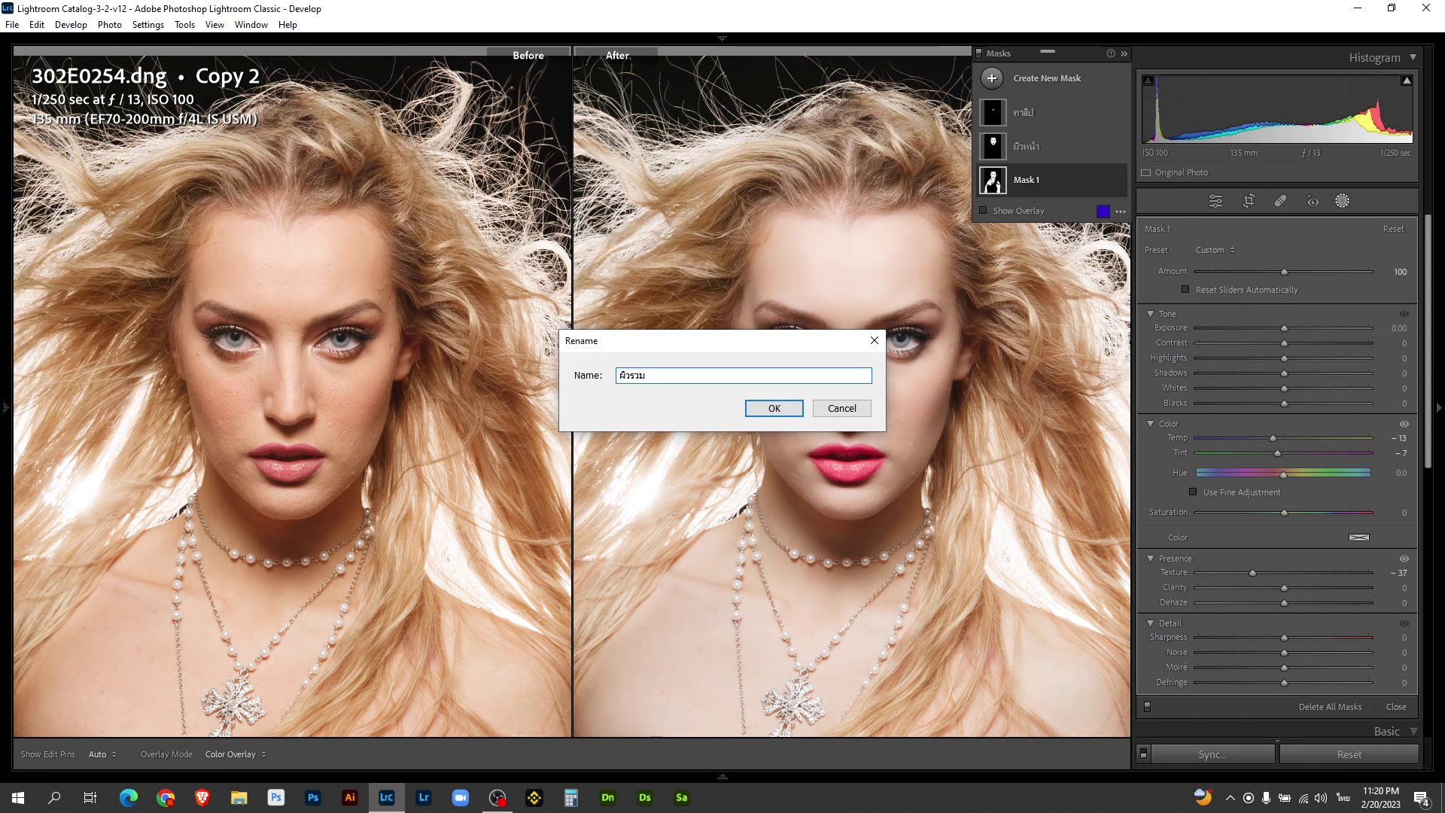
key(Return)
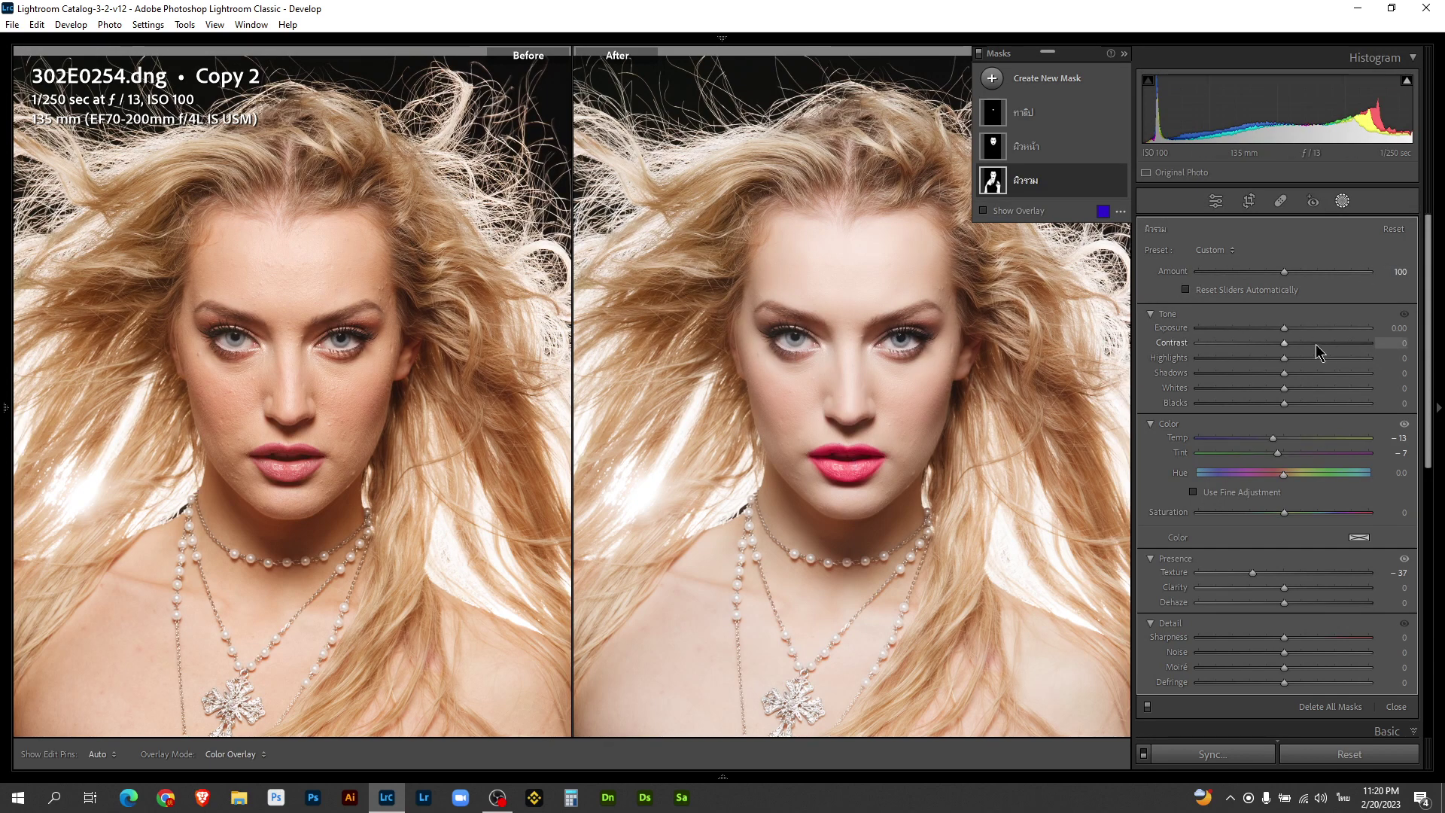
click(1343, 205)
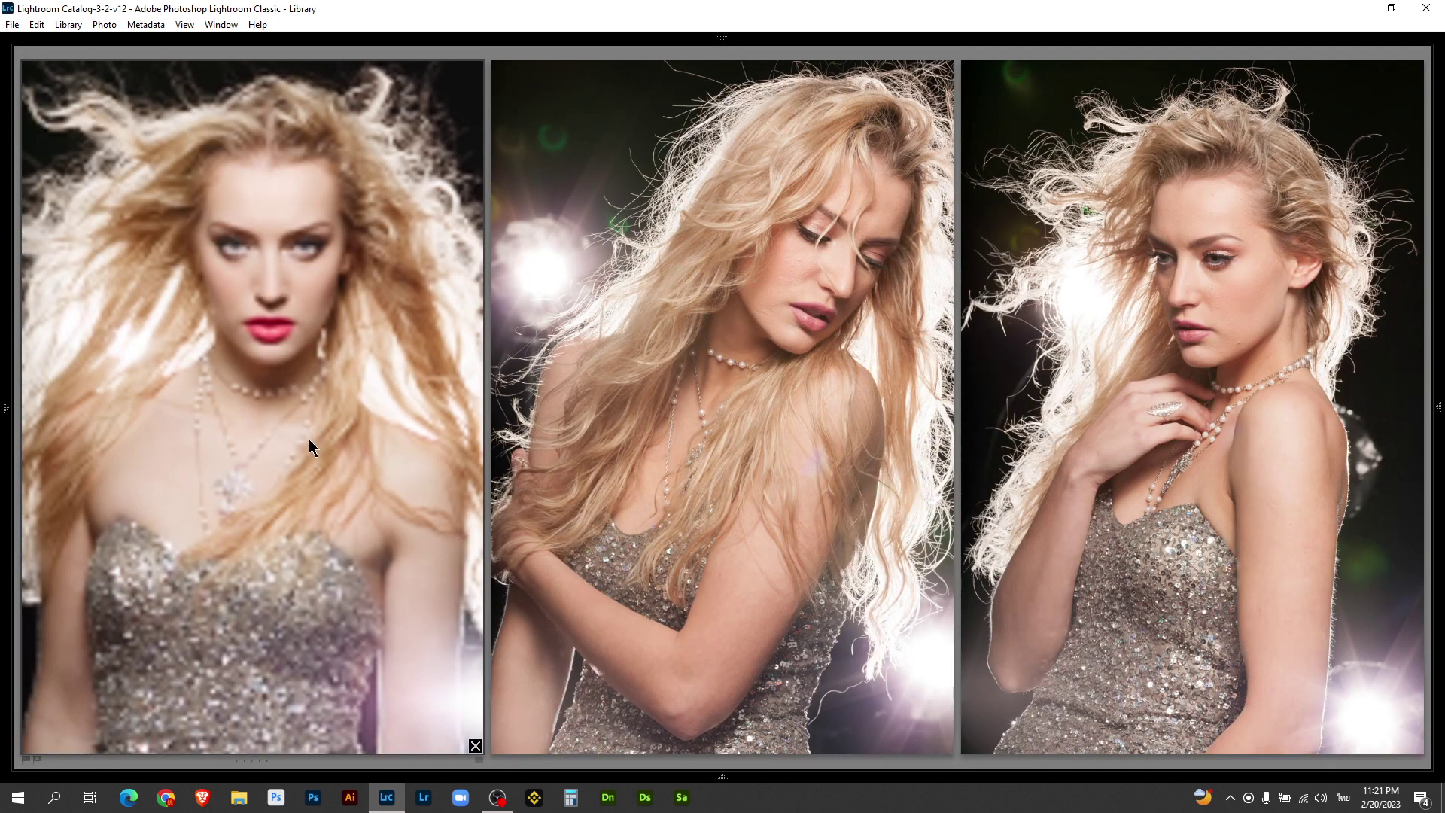
View the left portrait alone, fitting and zooming it, then return to Survey comparison
double_click(292, 506)
click(721, 500)
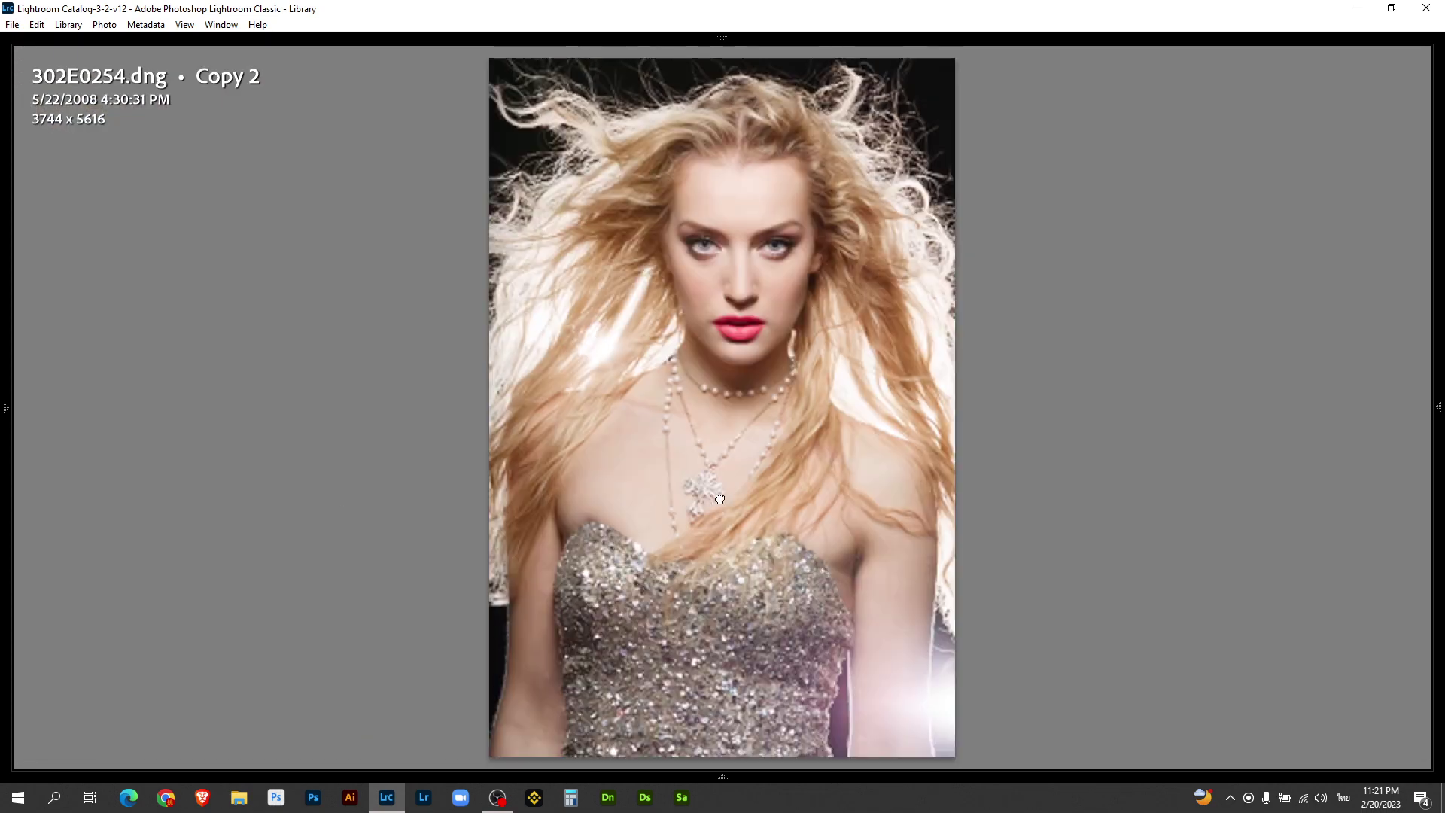
click(651, 474)
key(n)
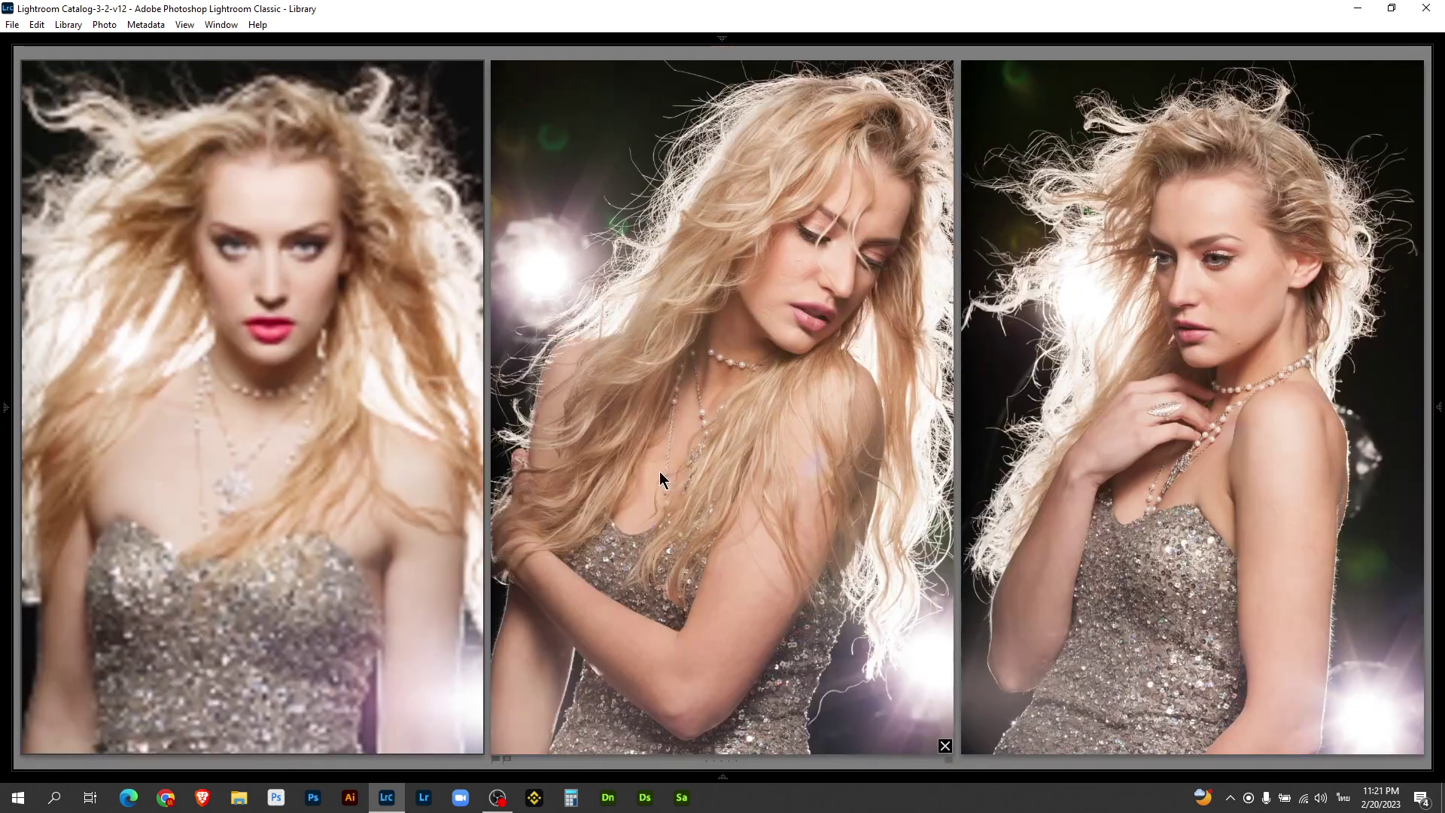
Hide the side panels and select only the retouched 302E0254 Copy 2 portrait
key(d)
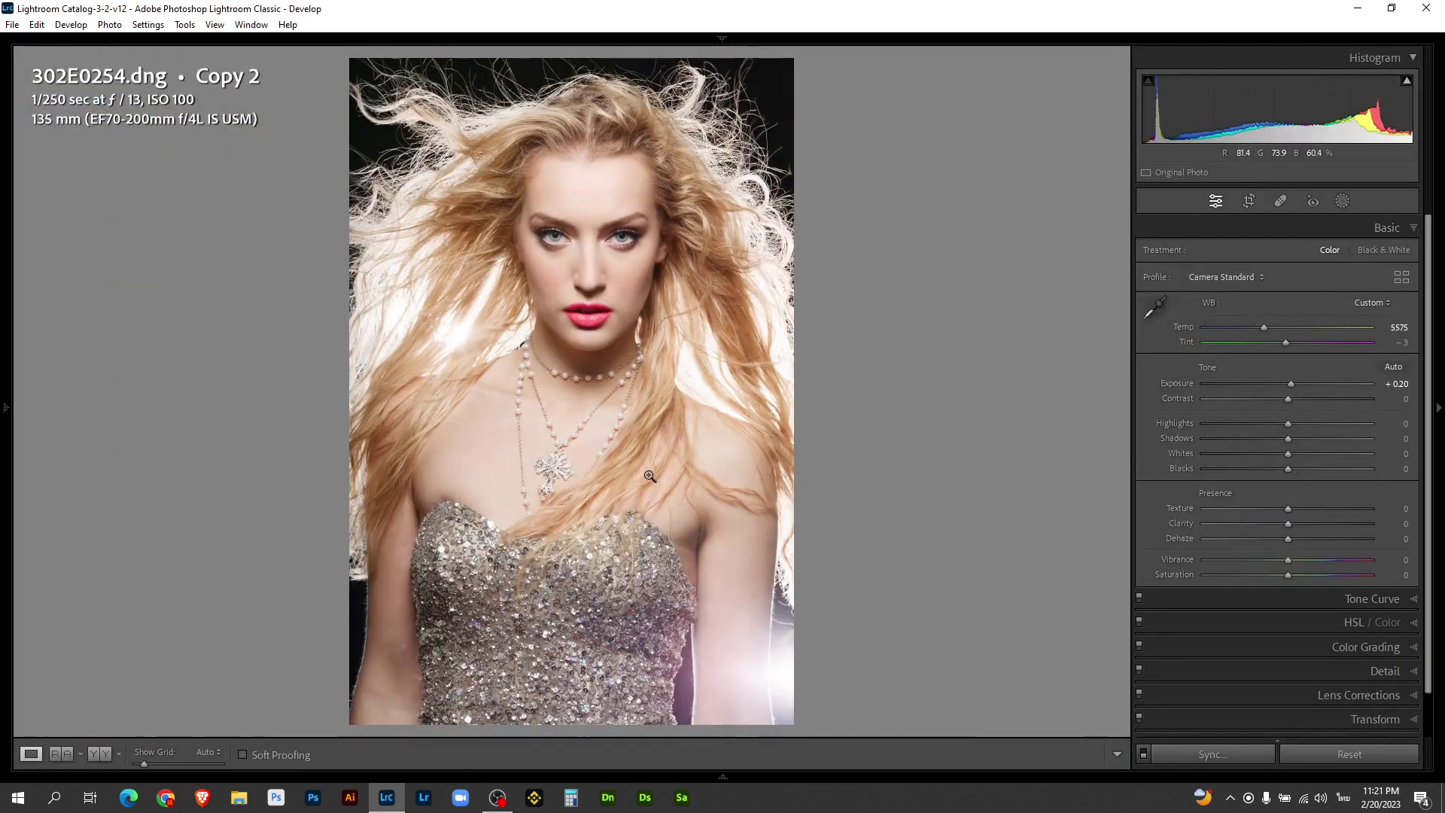
key(n)
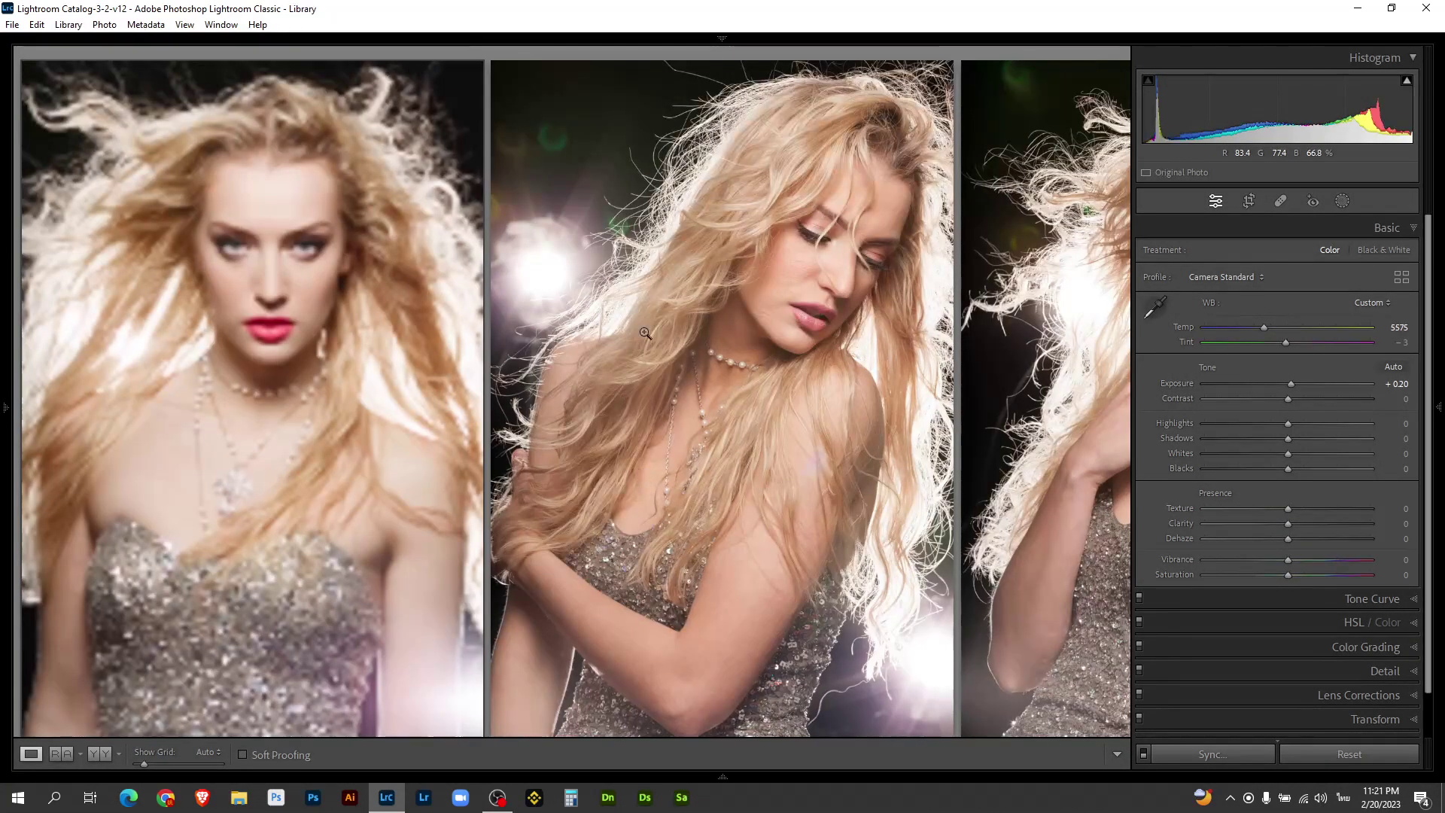
key(shift+Tab)
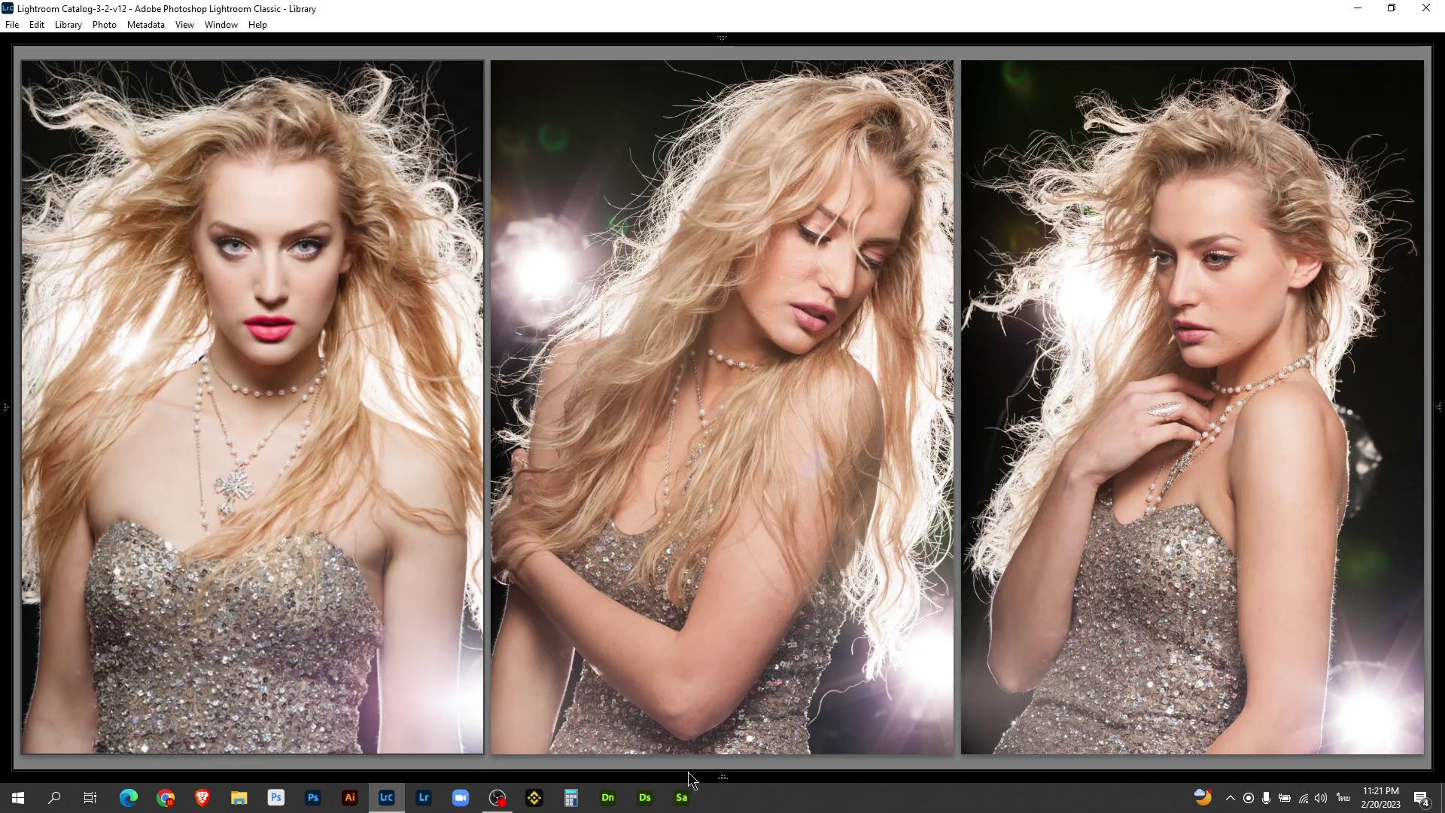
mouse_move(593, 747)
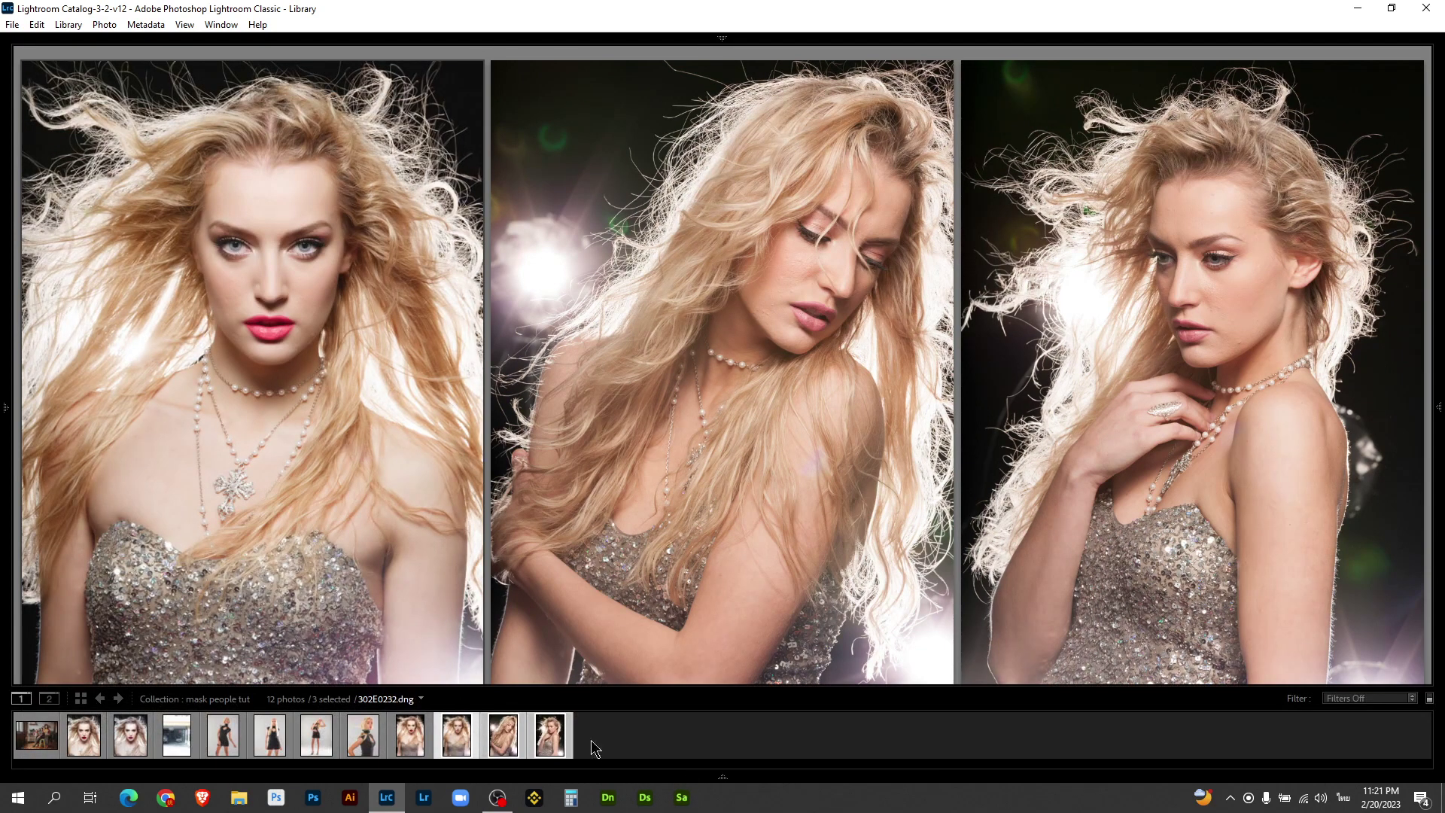
click(456, 741)
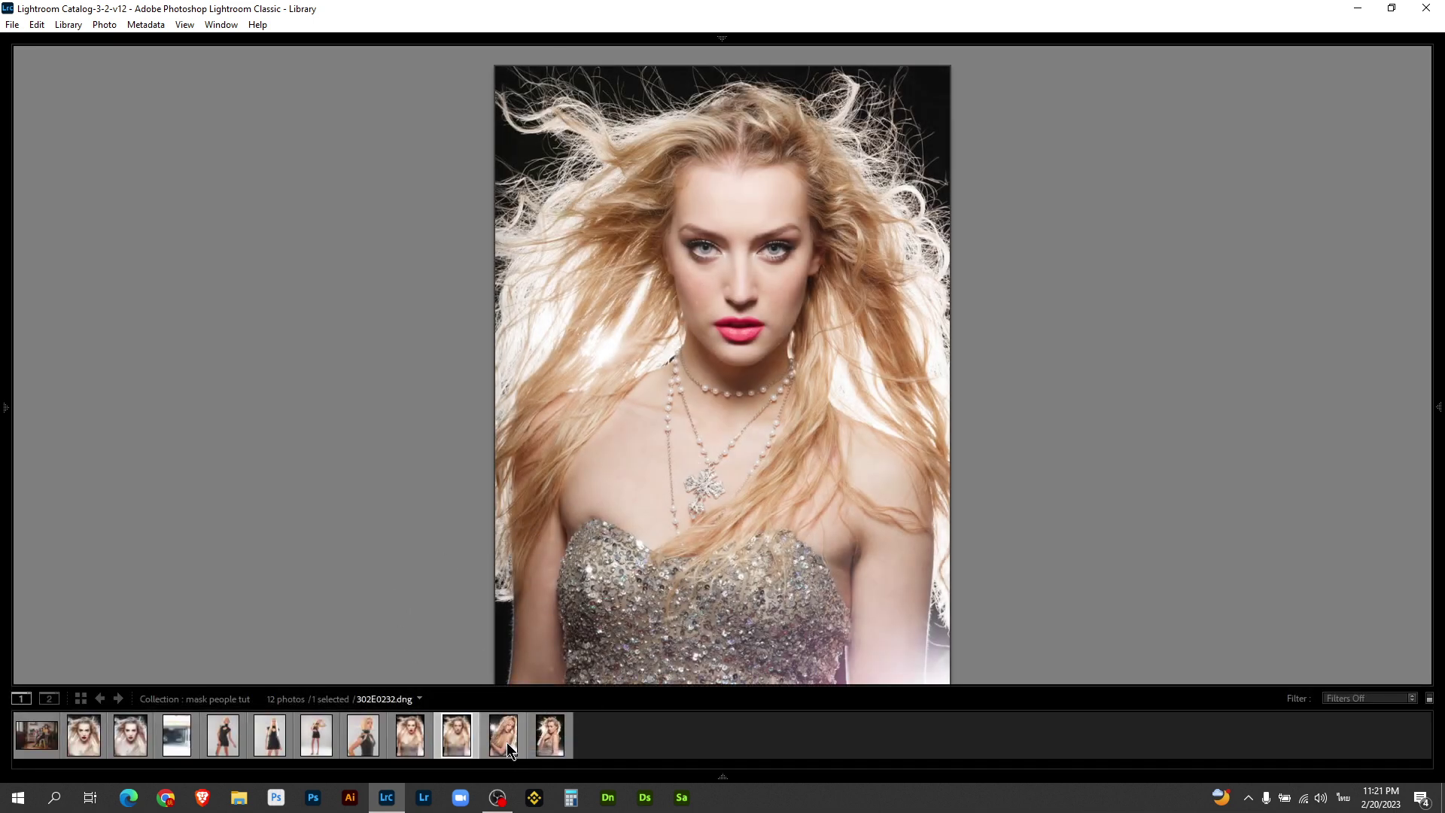
Sync the masks from 302E0254 Copy 2 to the other two selected portraits
ctrl+click(503, 742)
ctrl+click(549, 742)
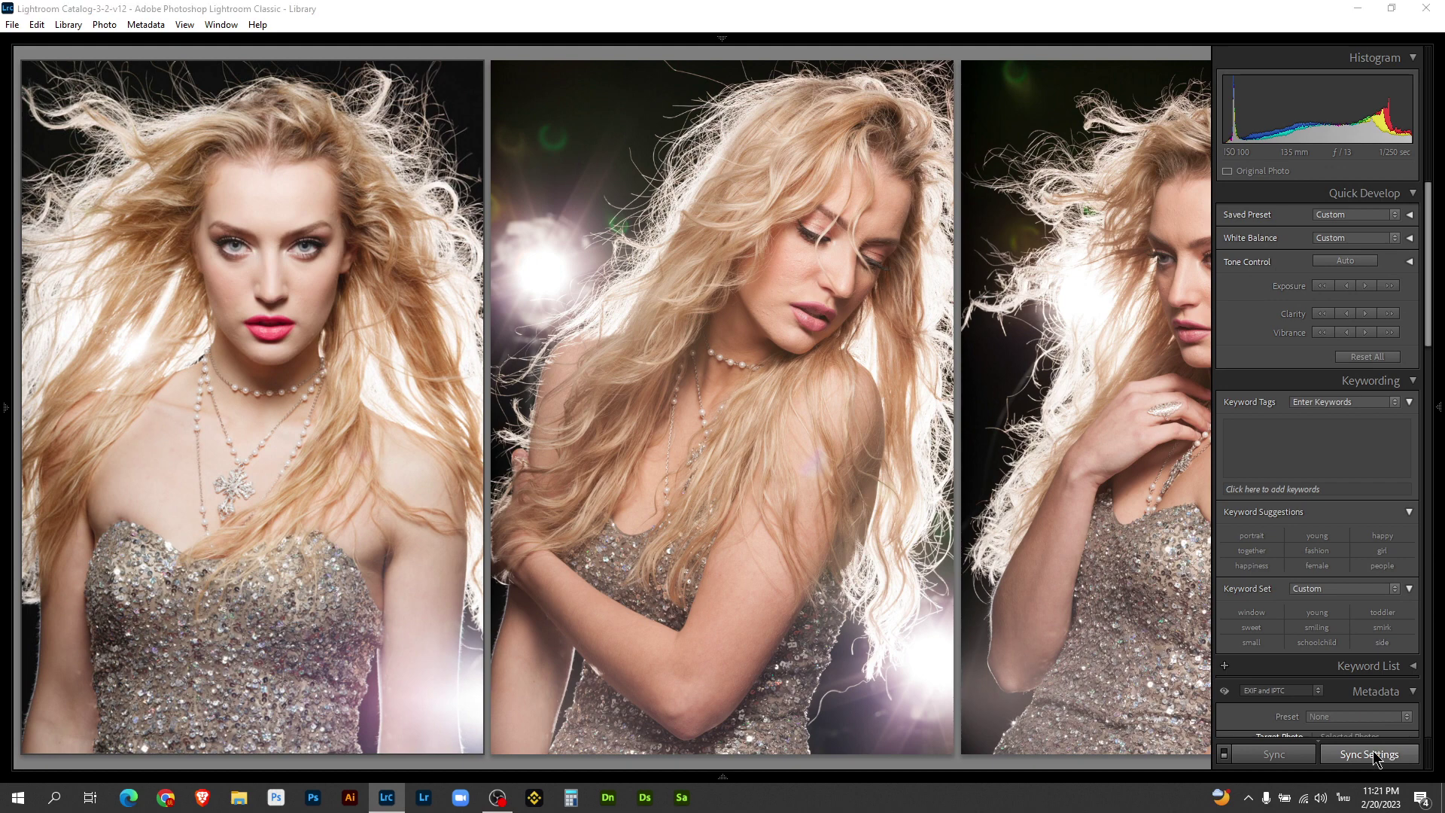
click(1382, 755)
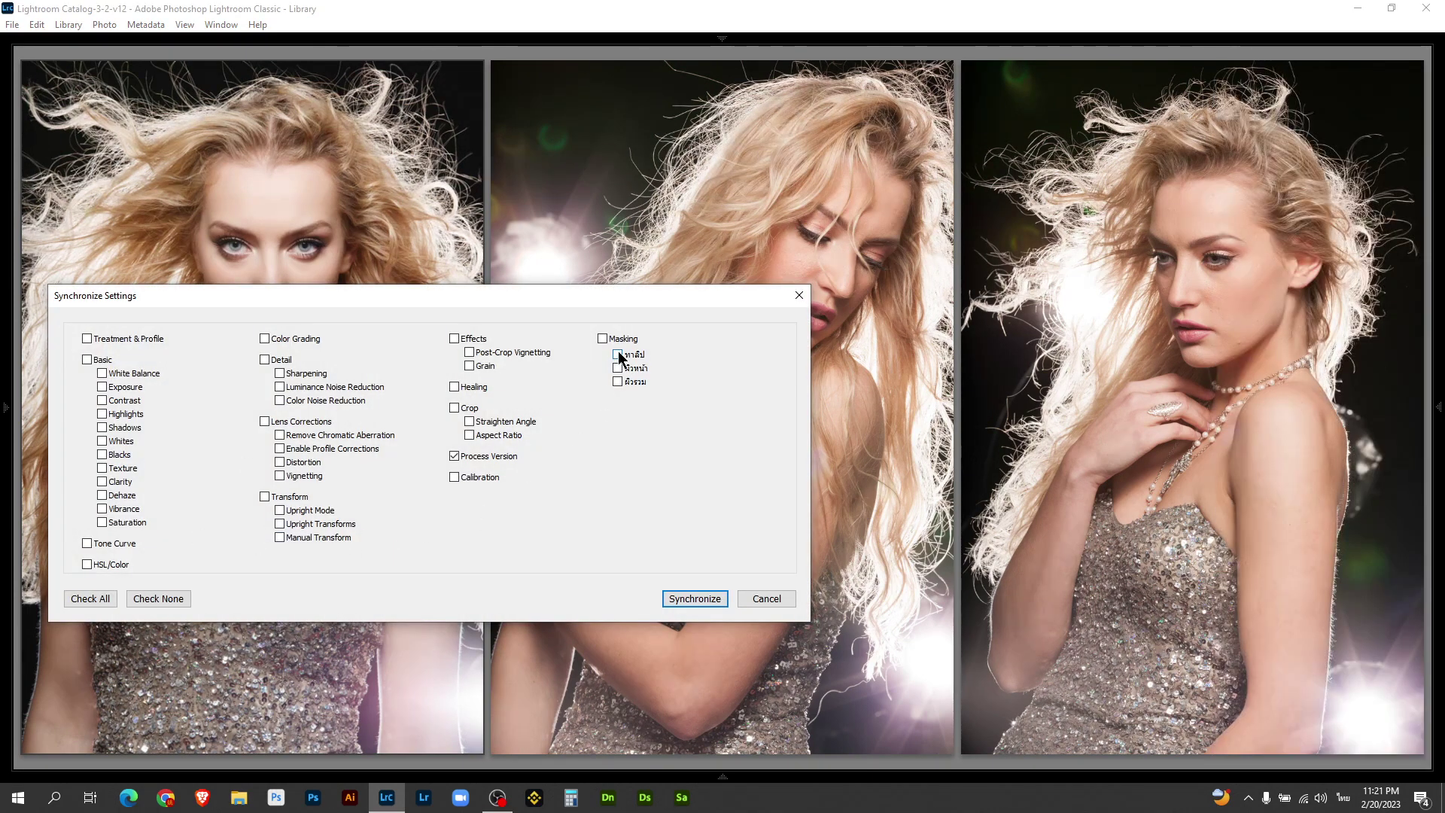
click(617, 354)
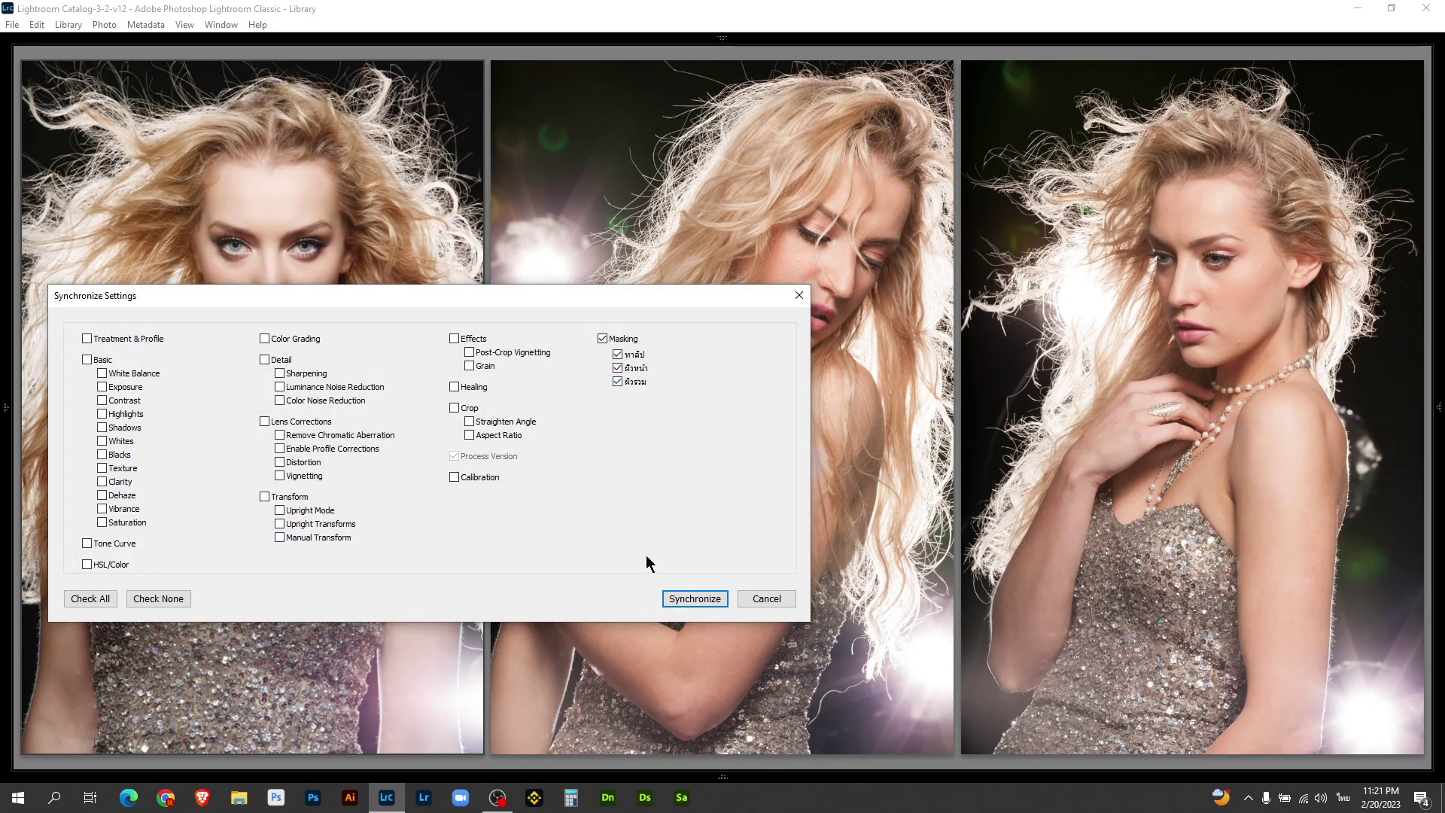
click(708, 601)
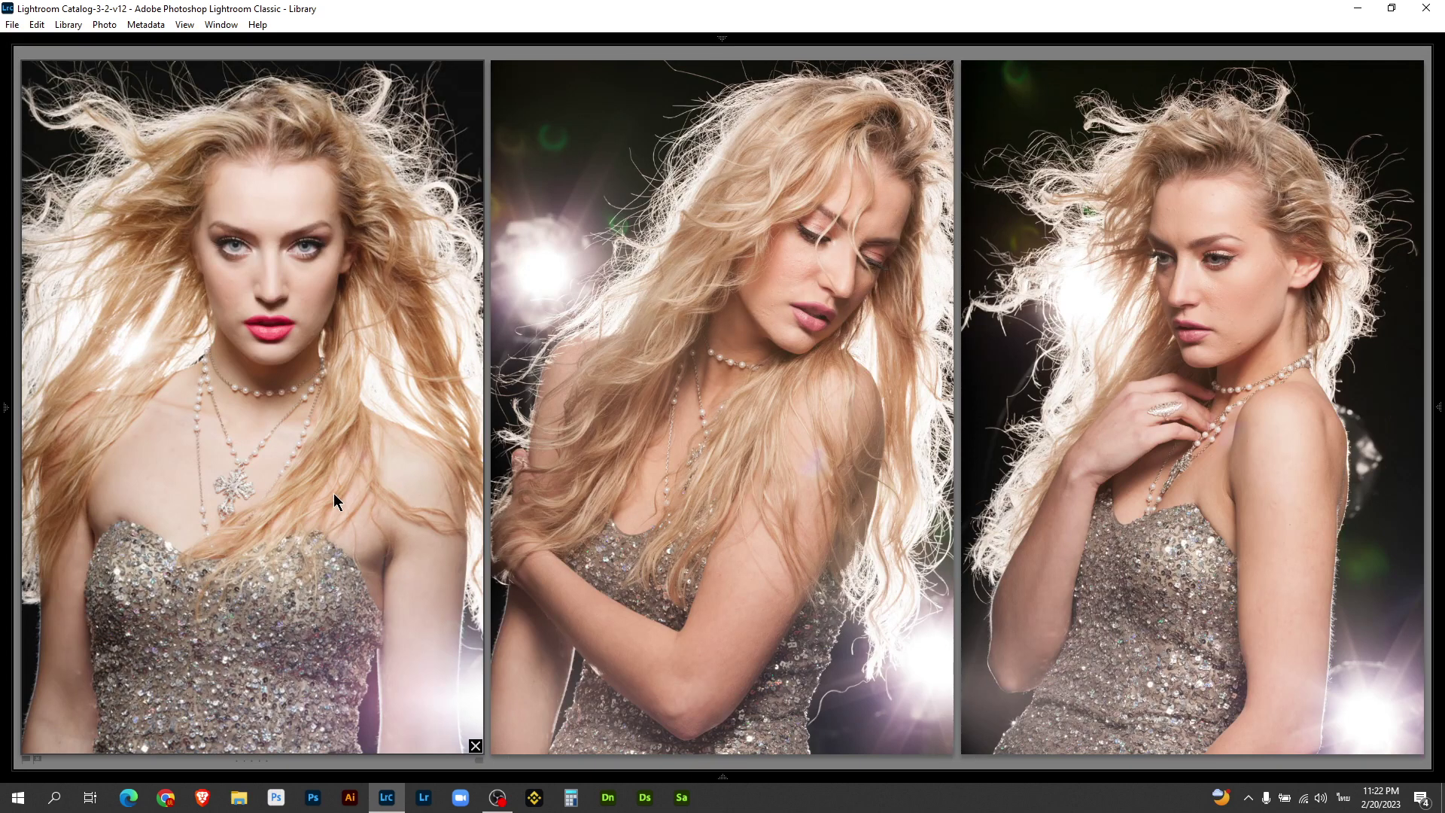
Show 302E0232.dng in Develop as a side-by-side before/after comparison
key(d)
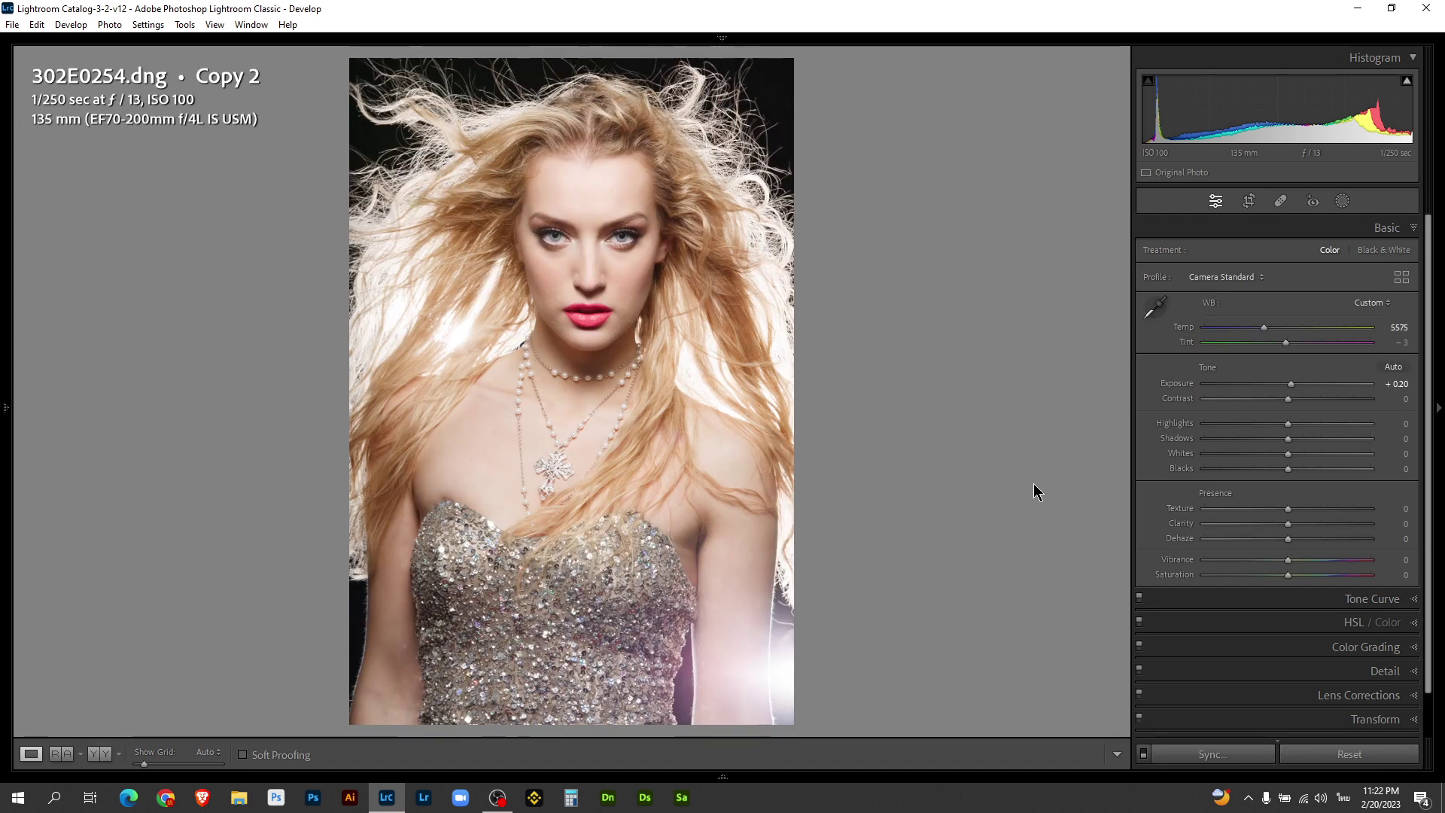
key(Left)
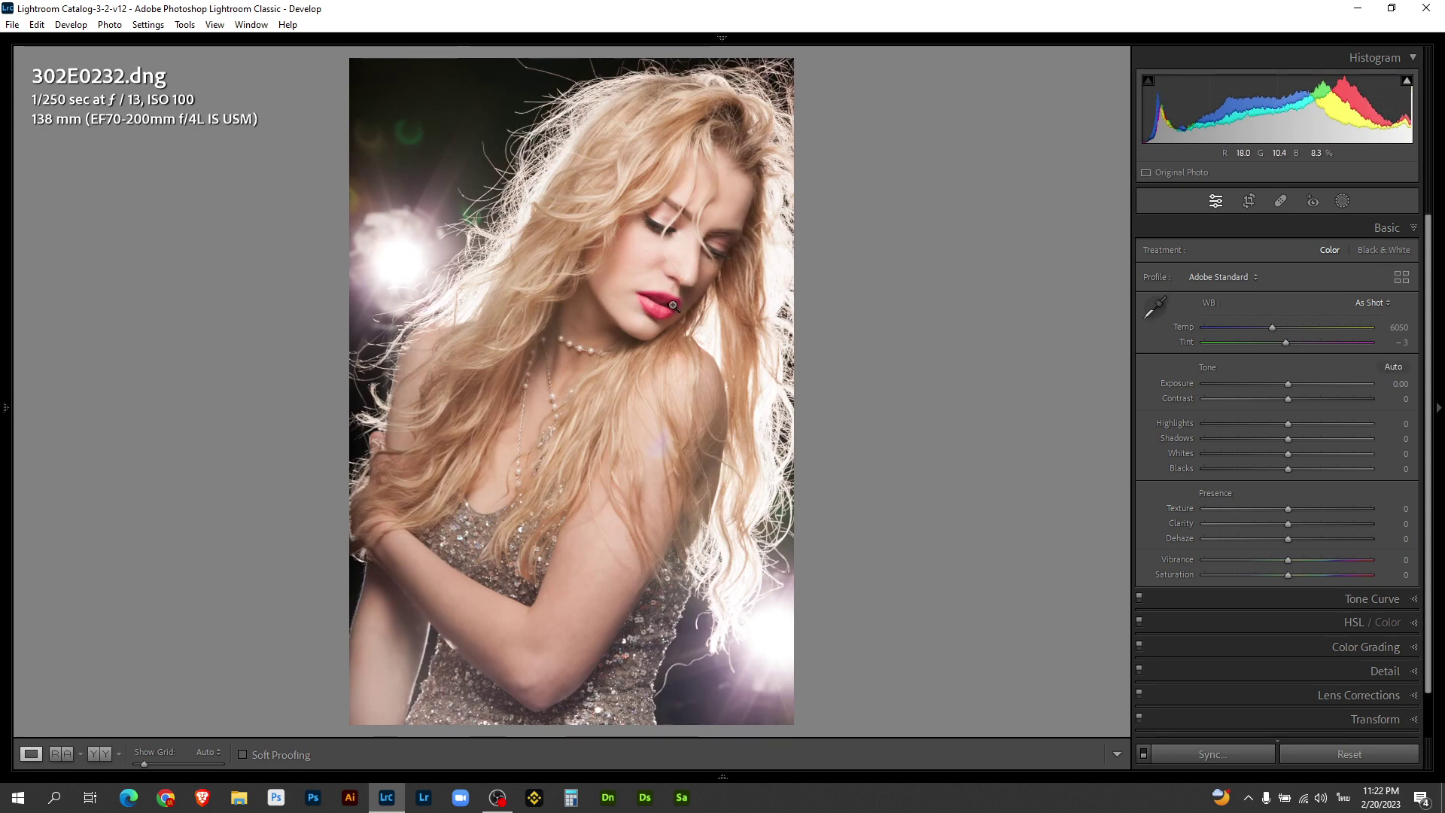
key(y)
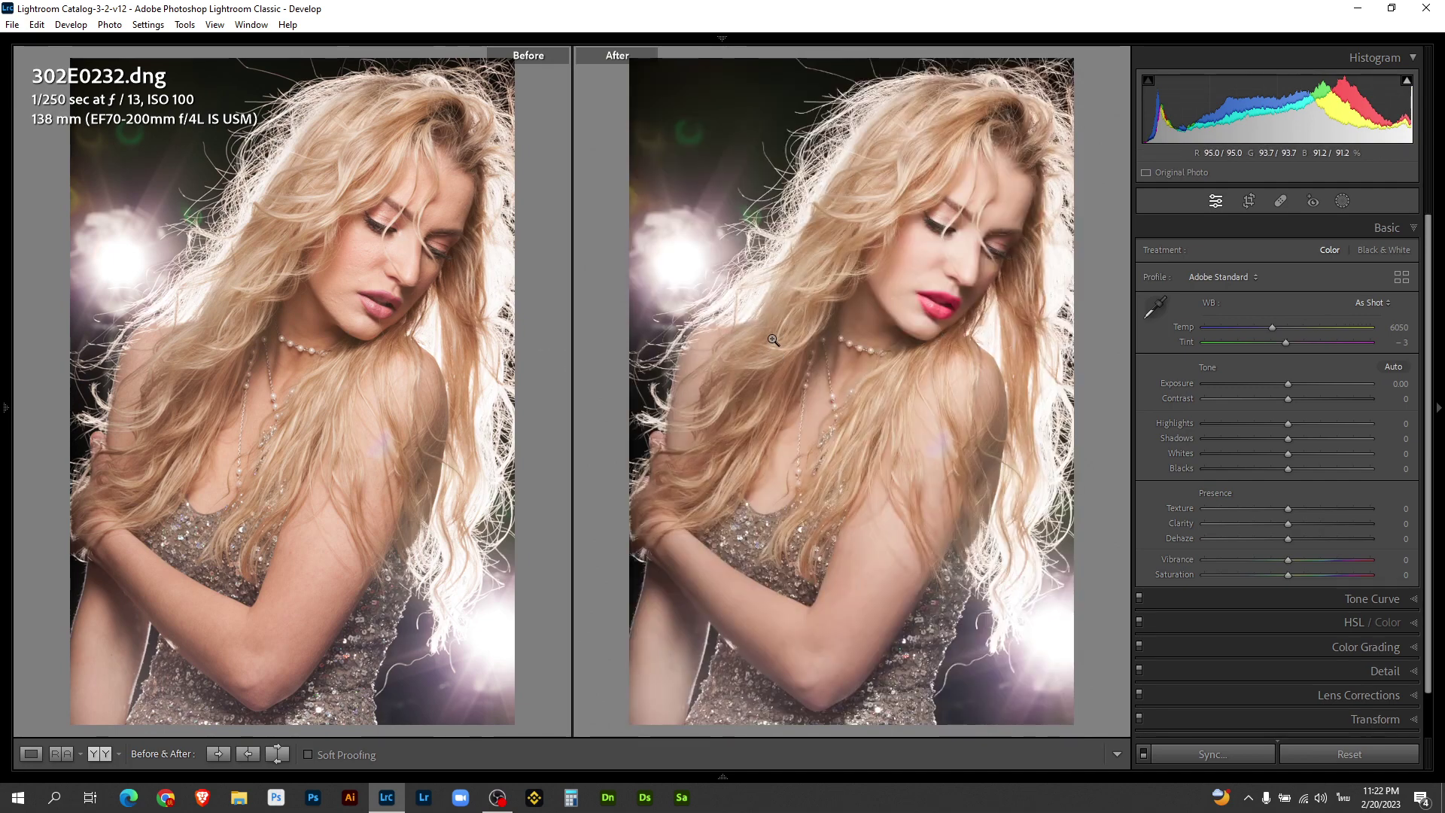
Zoom into and pan around the face, fit it back, then move to 302E0260
click(949, 277)
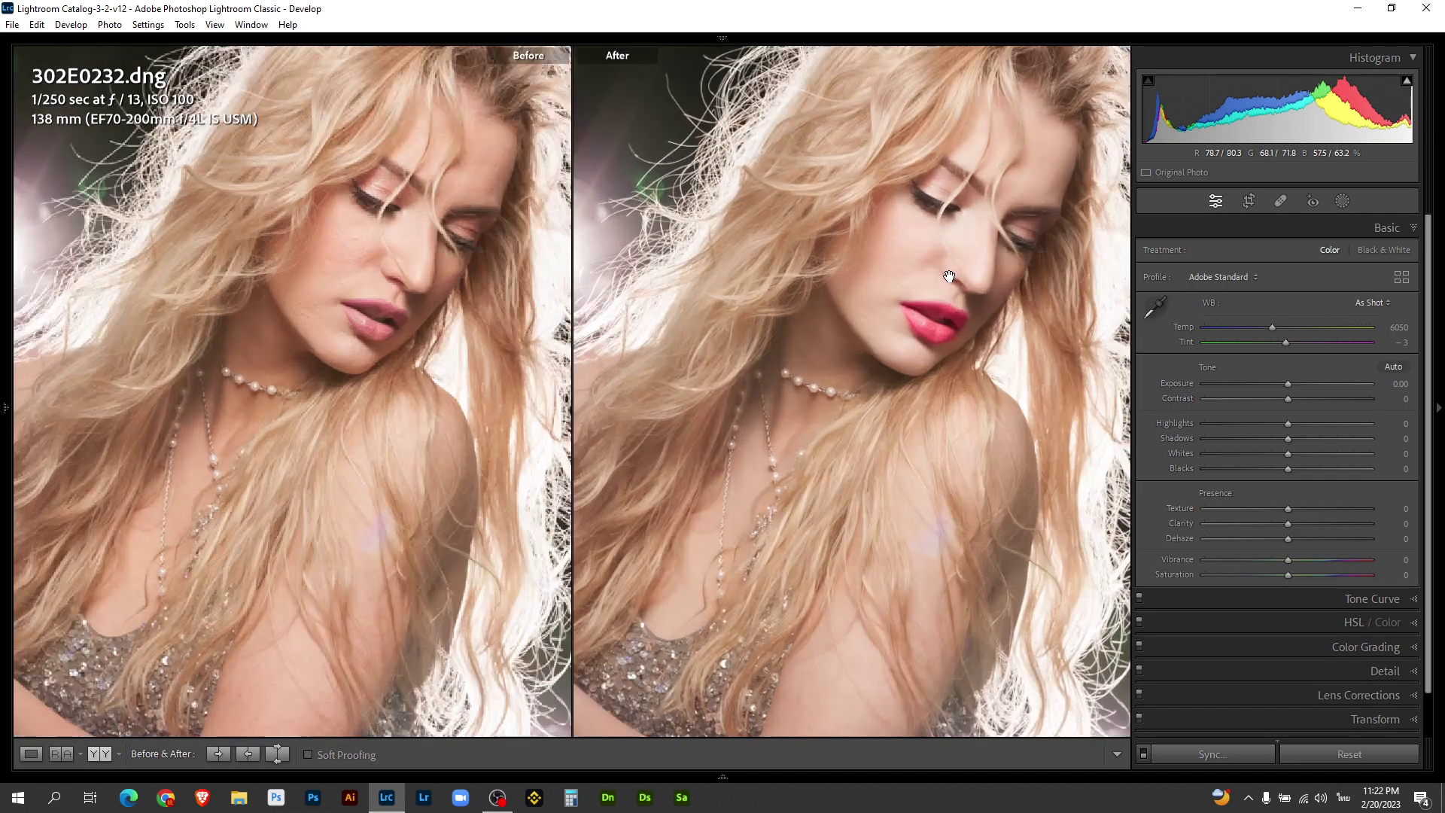
drag(949, 276, 850, 392)
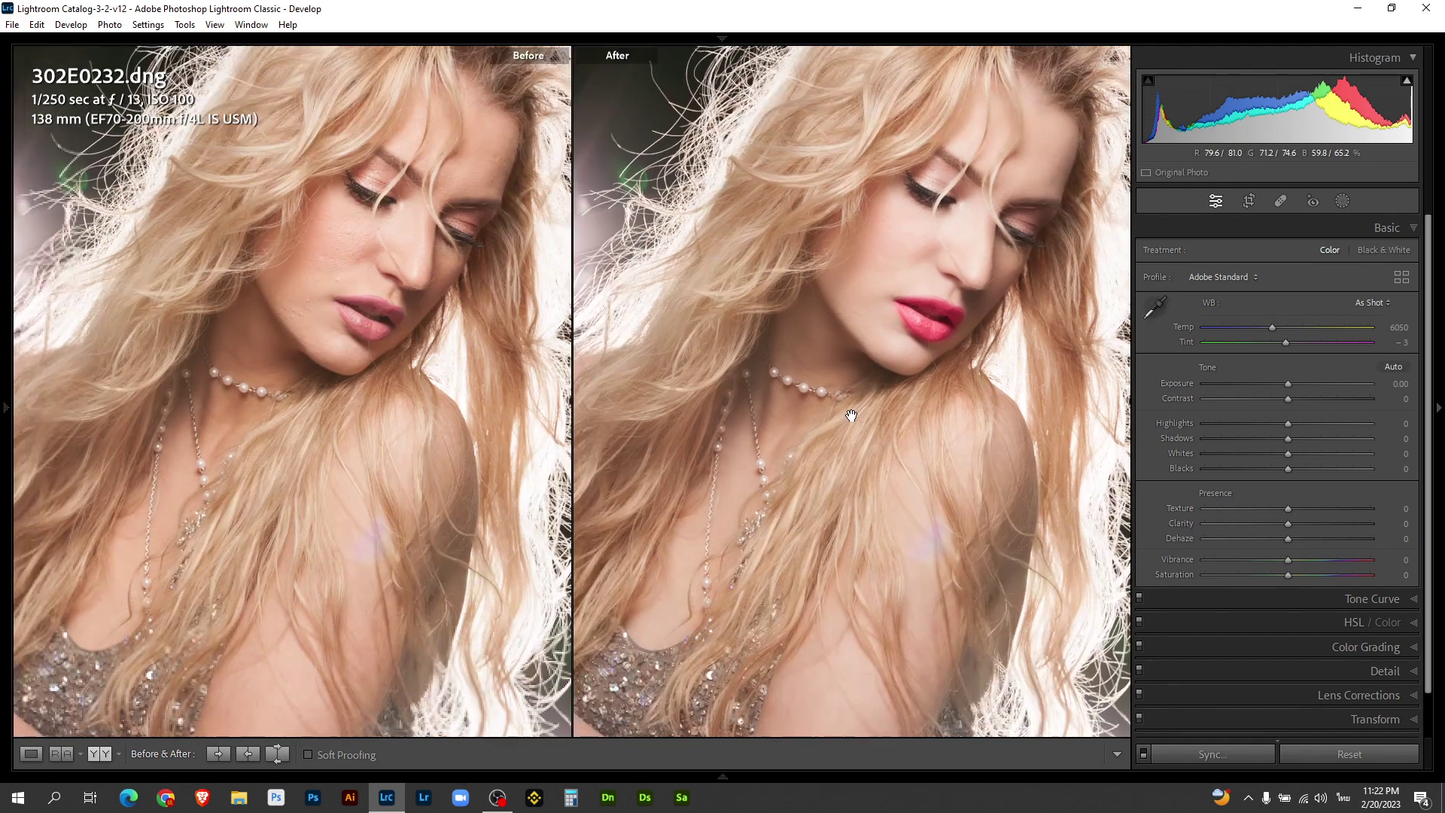
drag(807, 450, 865, 413)
click(863, 413)
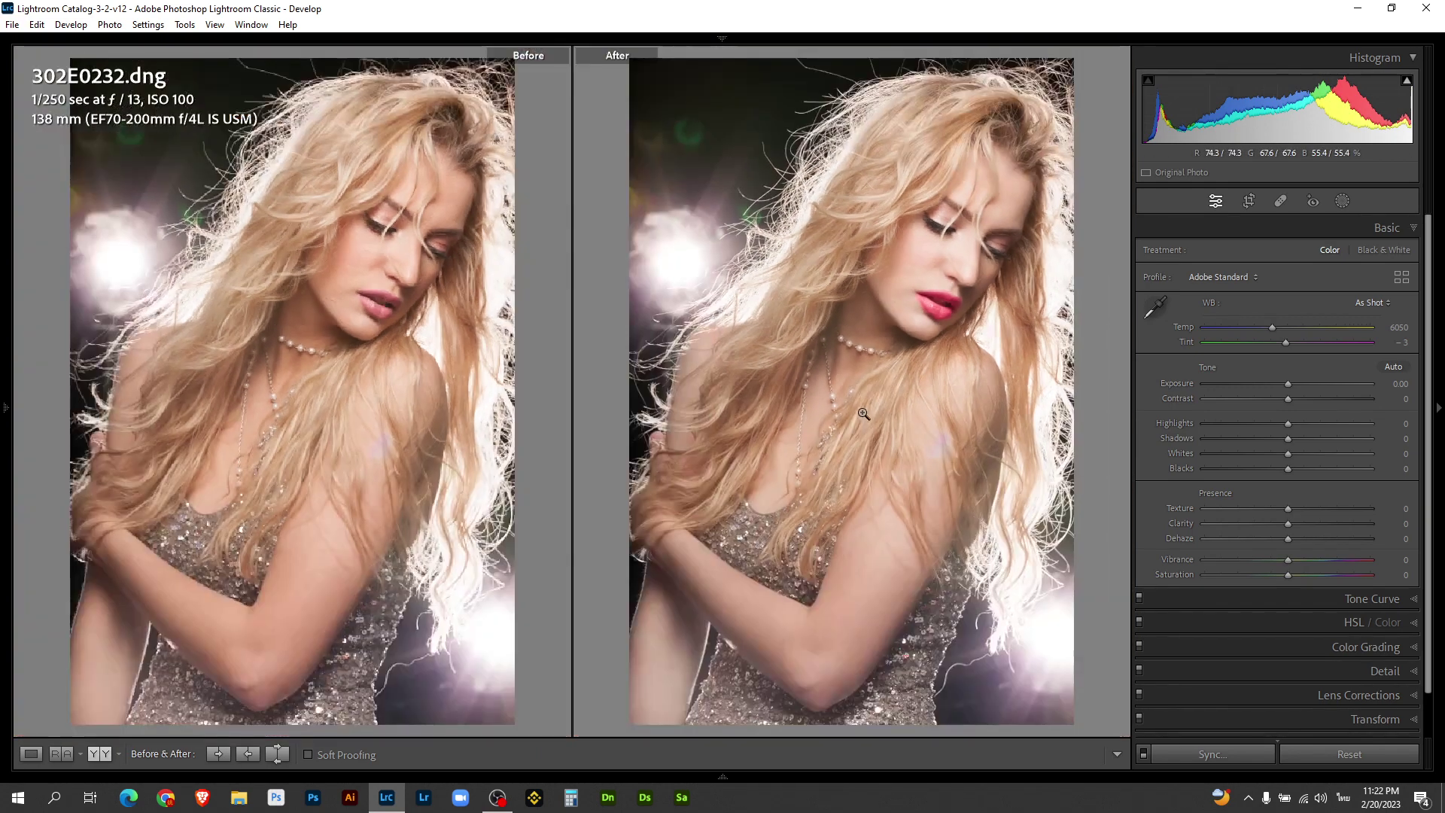
key(Right)
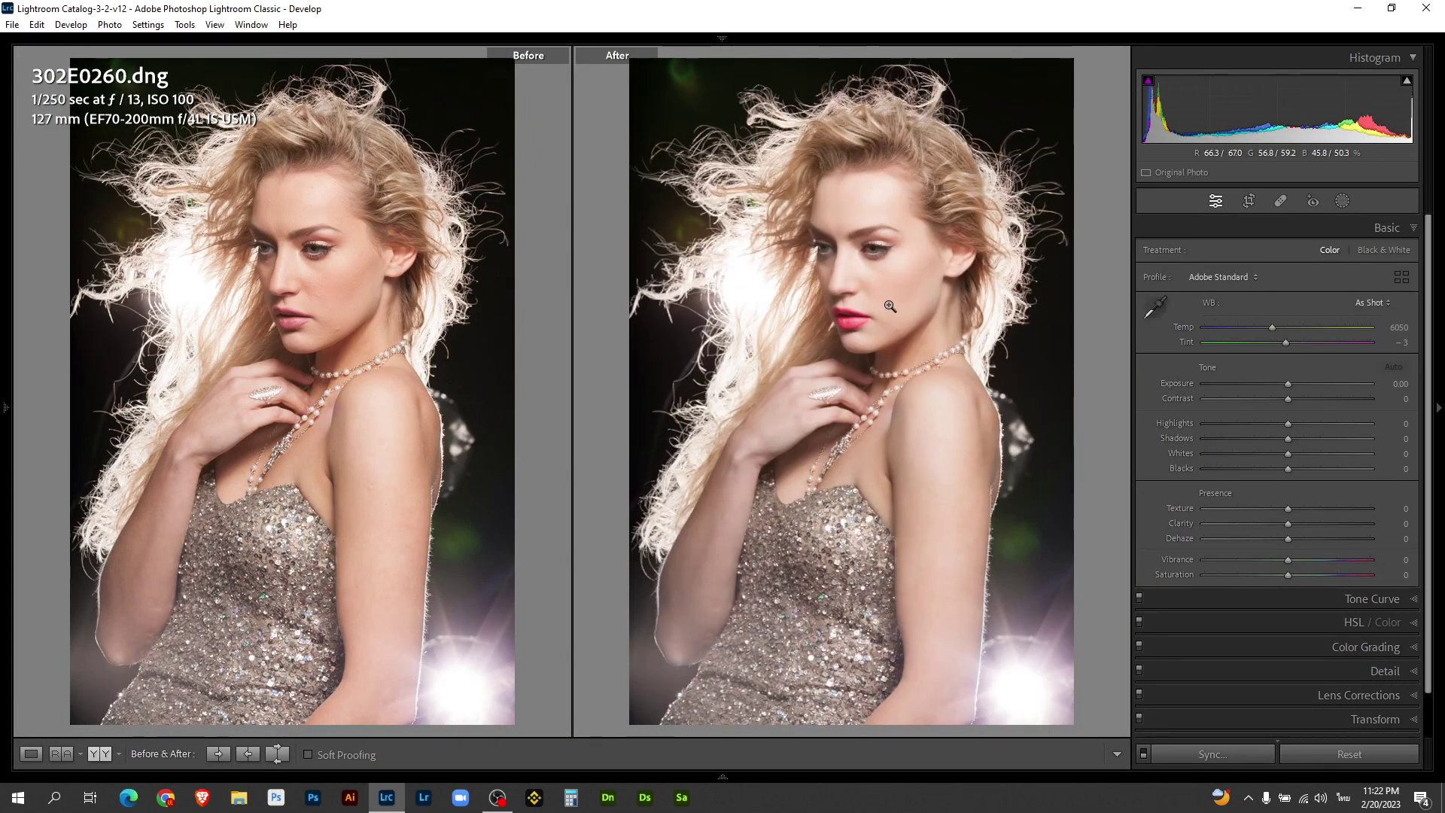
Zoom in to inspect the retouched faces of 302E0260 and 302E0254 Copy 2
click(890, 305)
drag(888, 308, 895, 433)
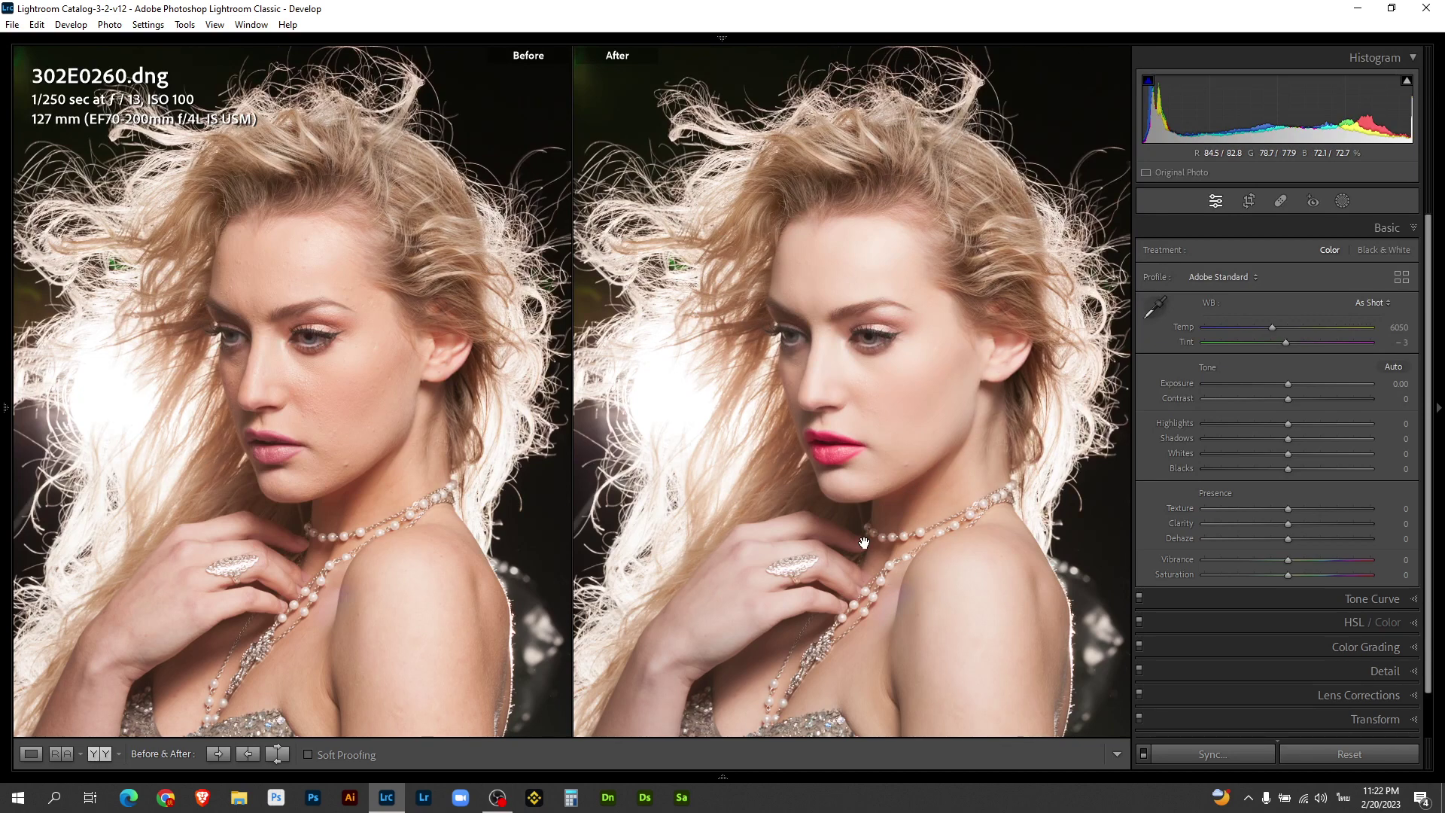
click(813, 637)
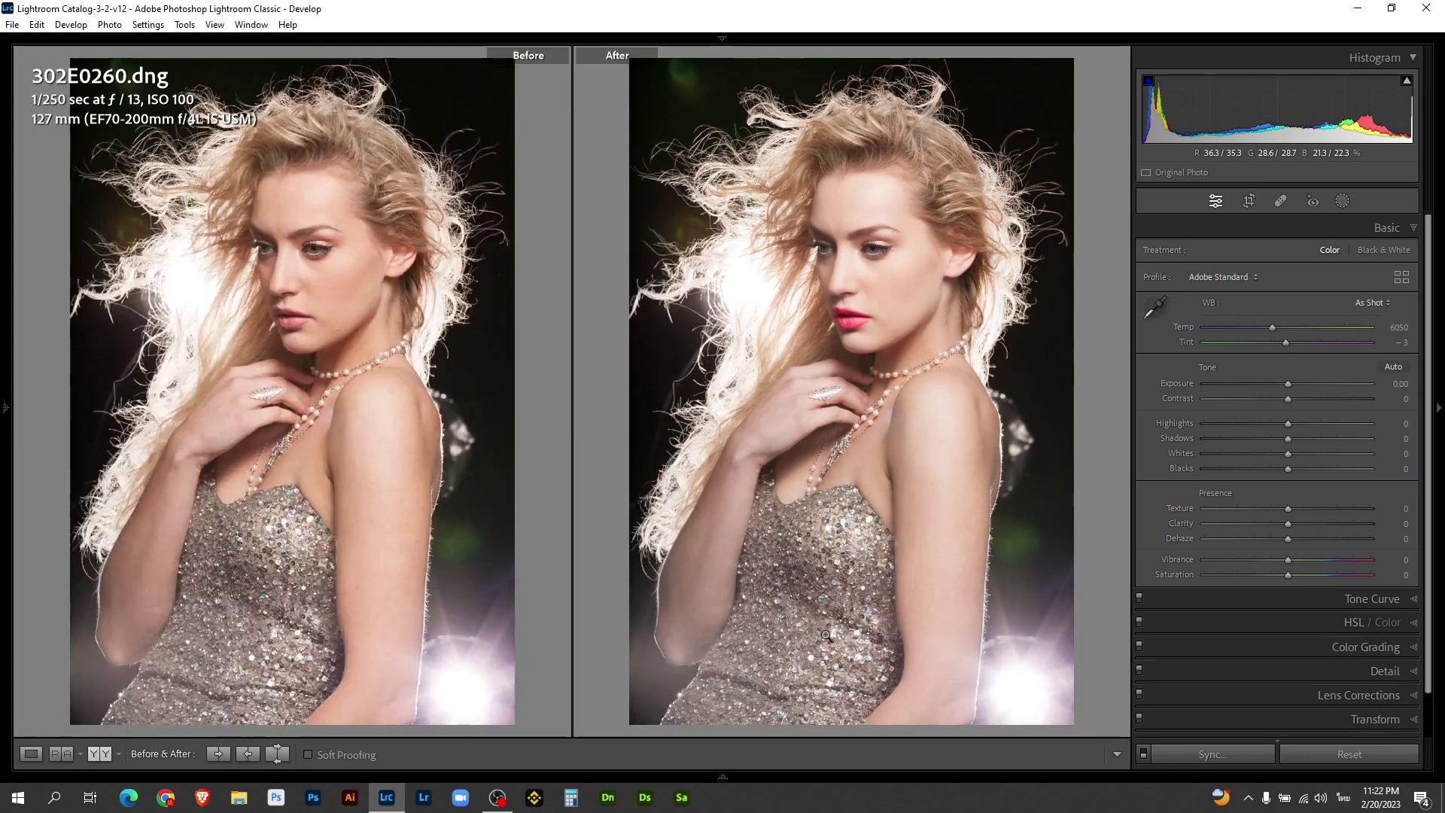
key(Right)
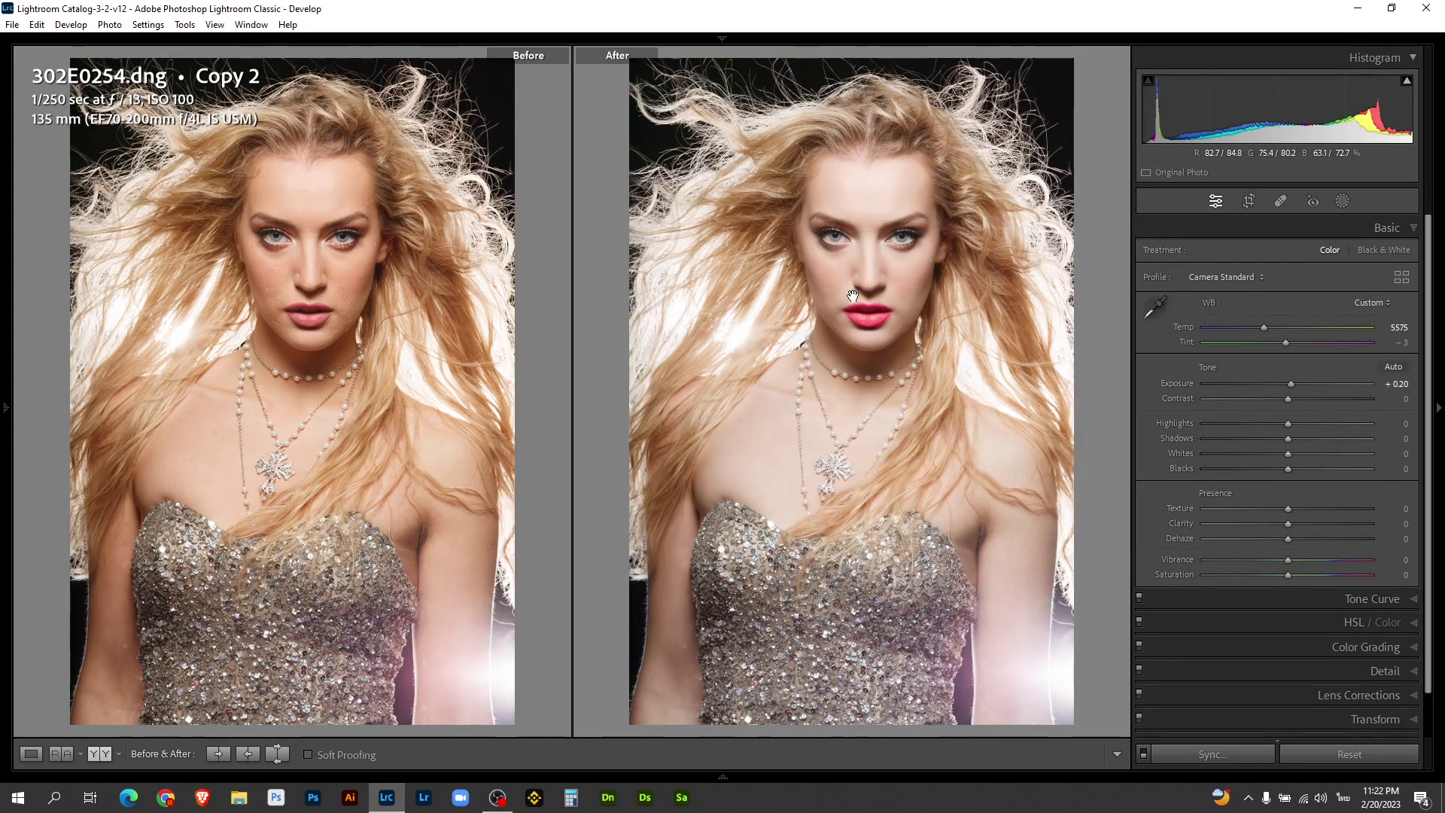
click(857, 299)
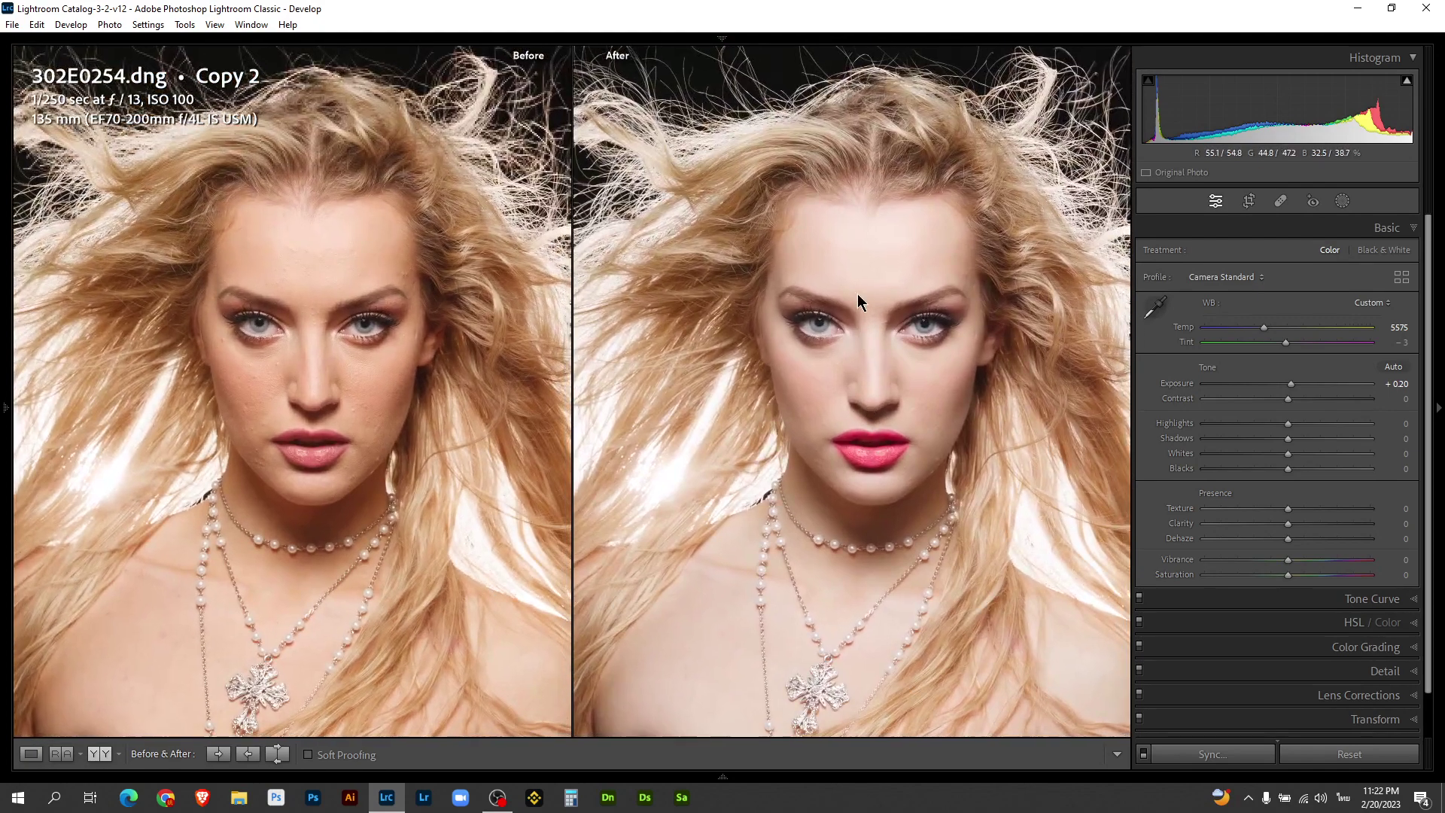
click(888, 427)
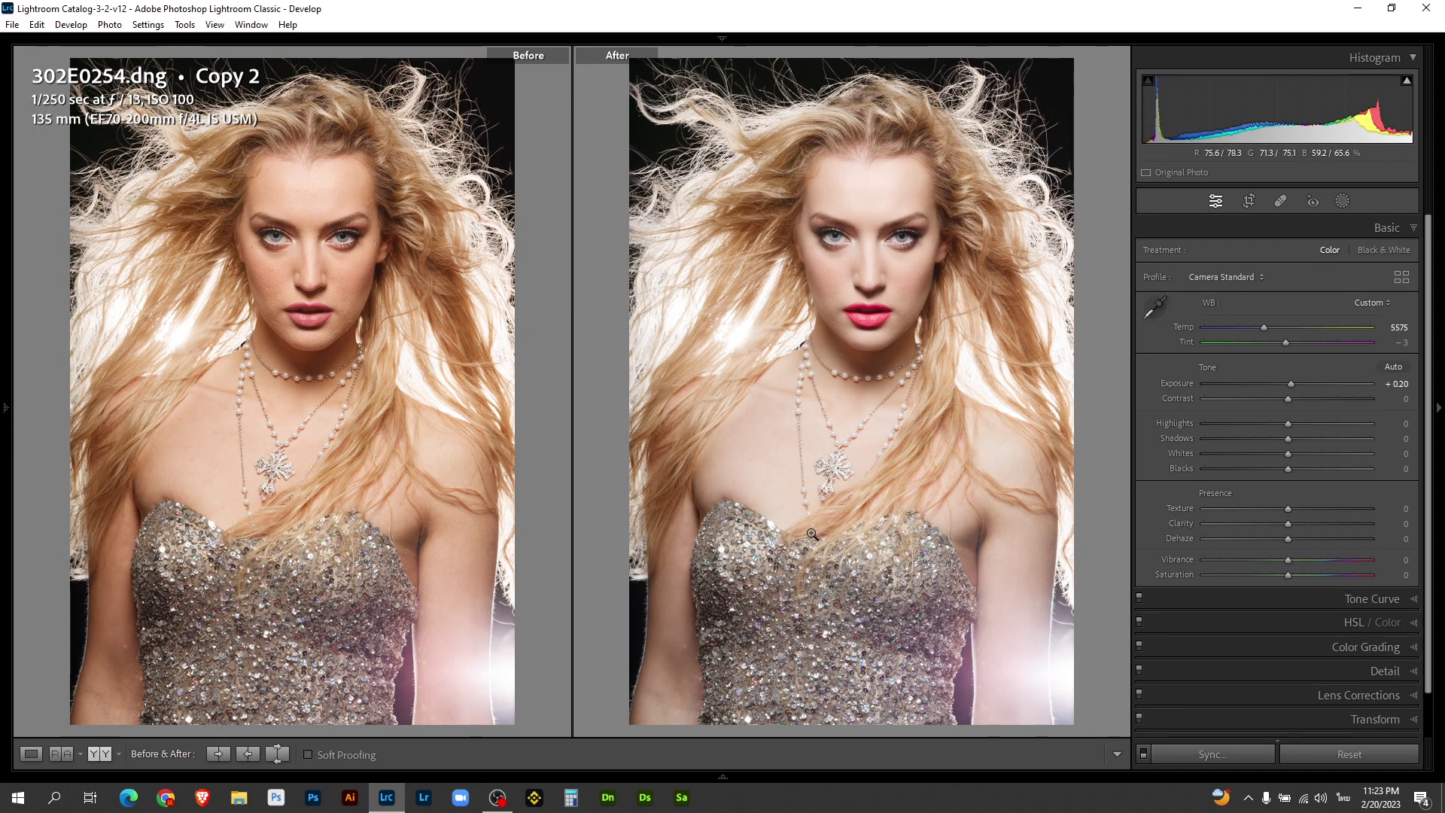
Select grid photos 9 through 12 with 302E0254 as source, and open it in Develop
key(g)
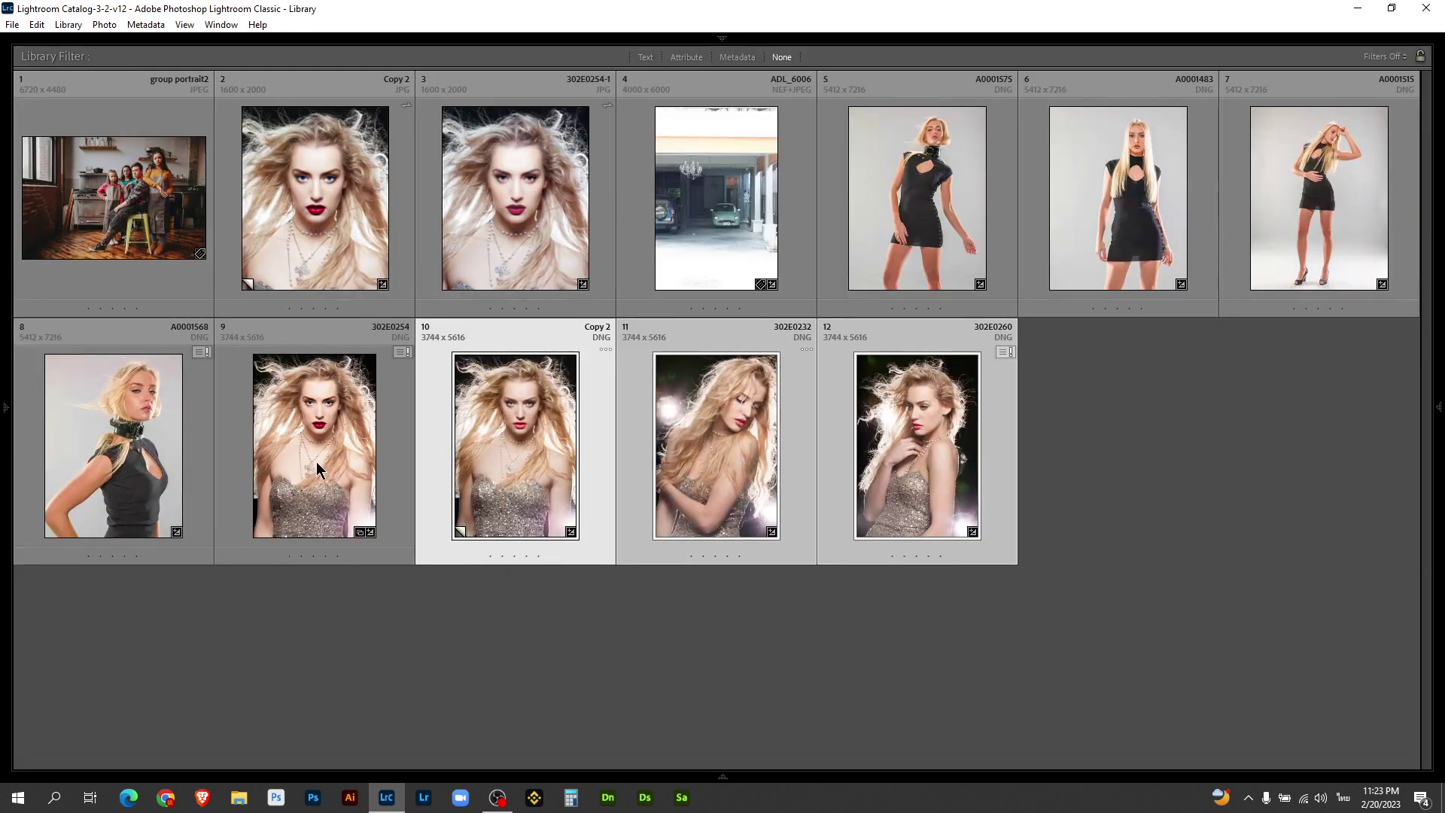
click(305, 463)
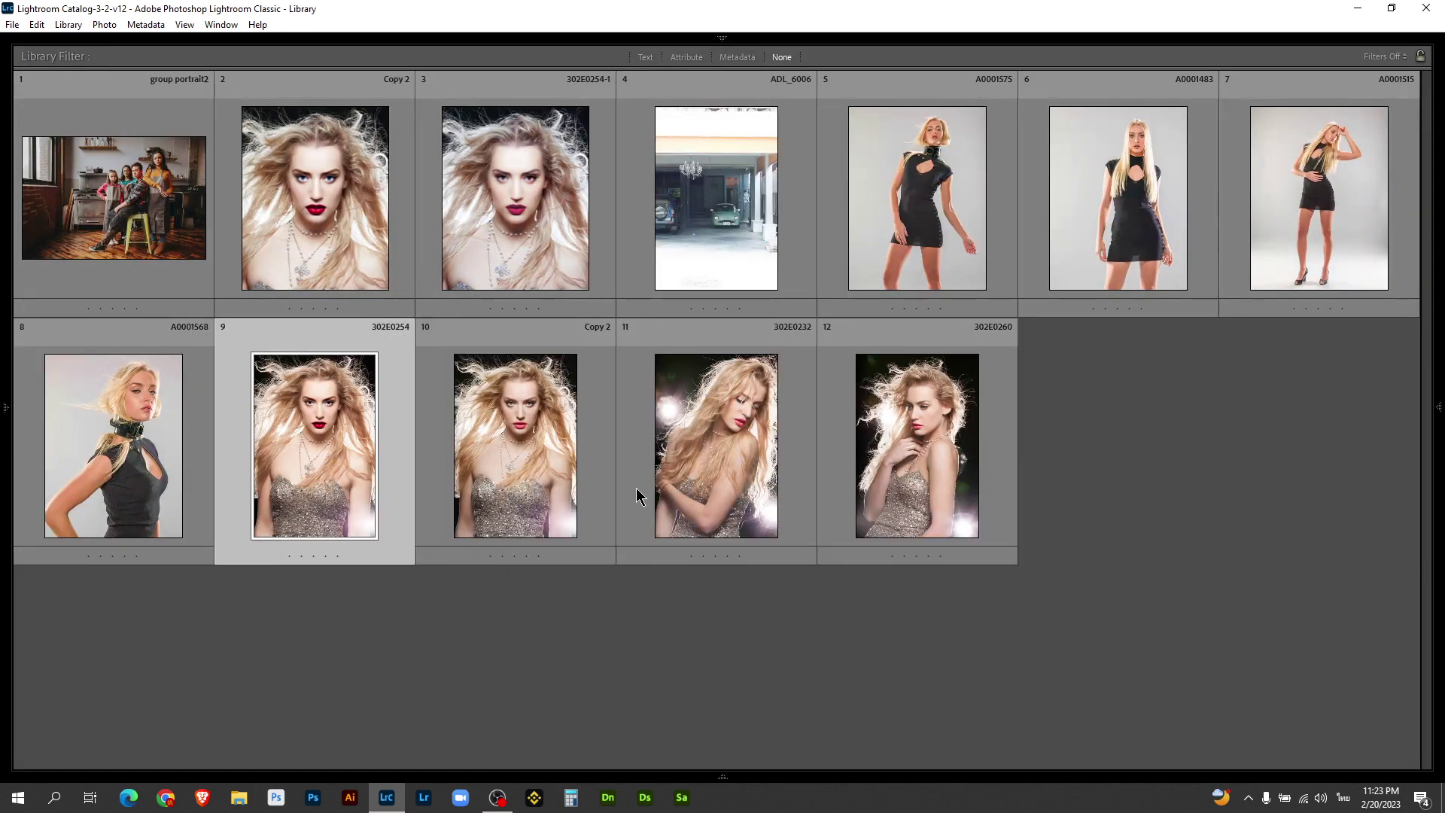
double_click(323, 455)
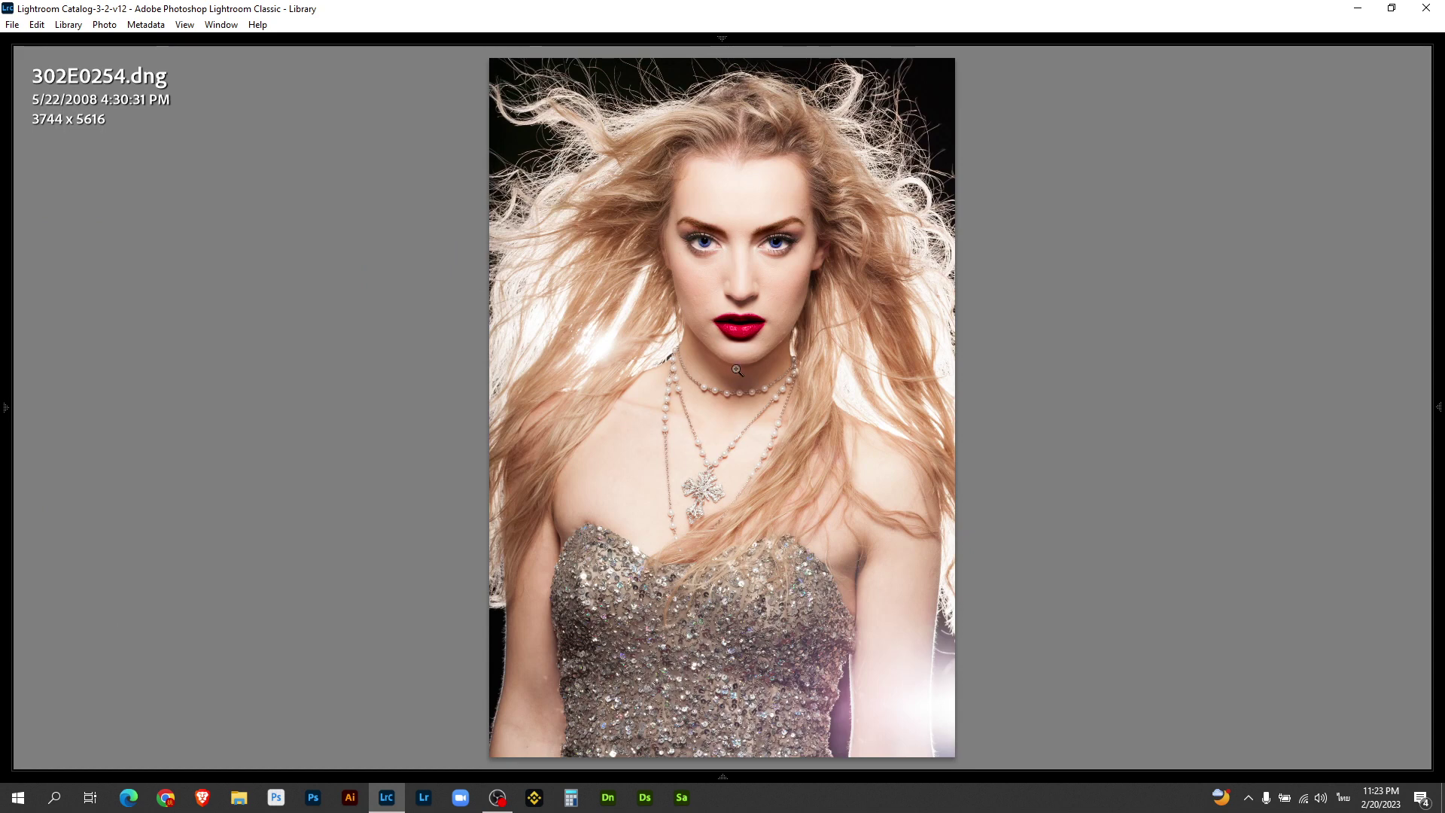
key(g)
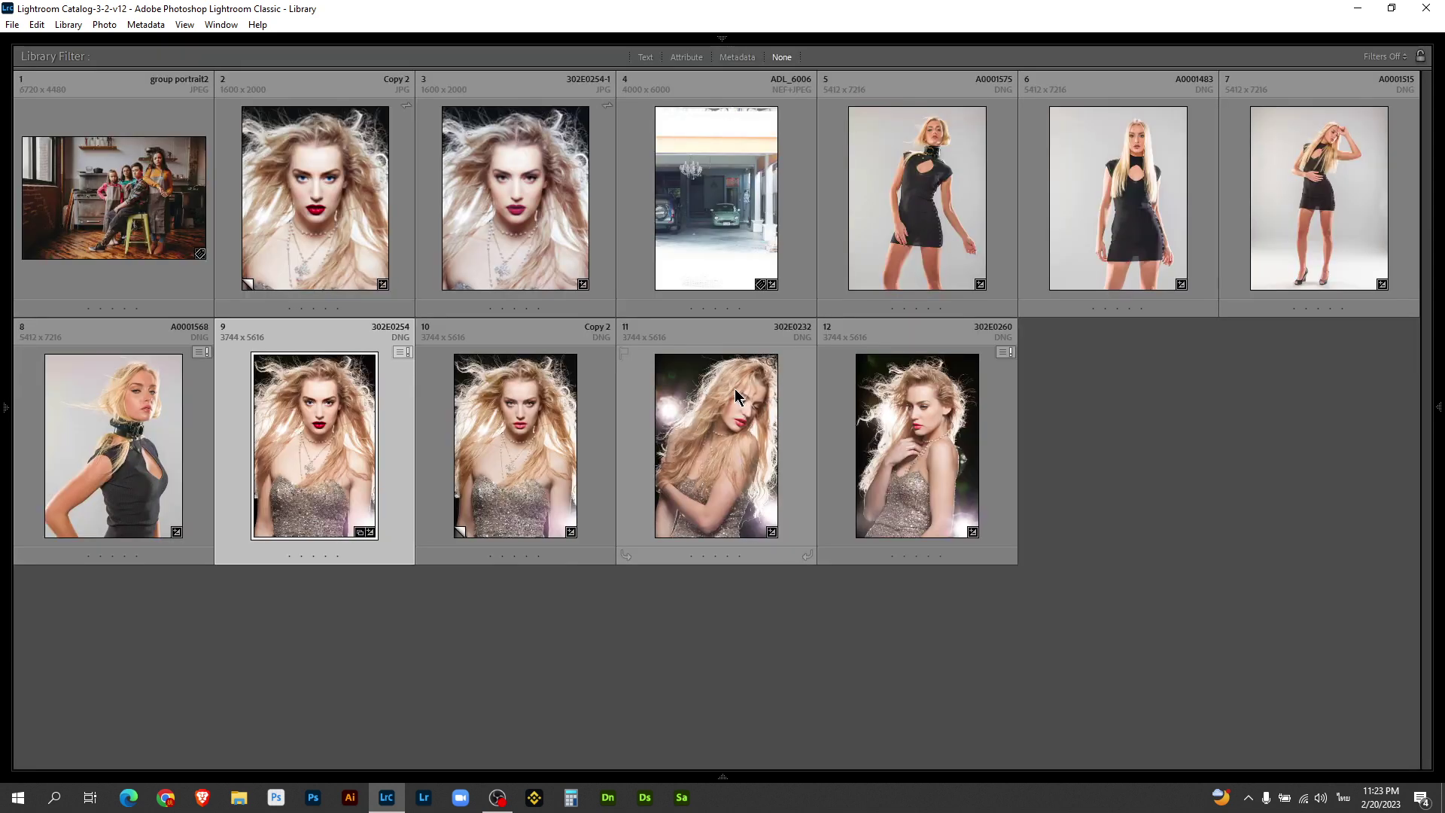
shift+click(906, 469)
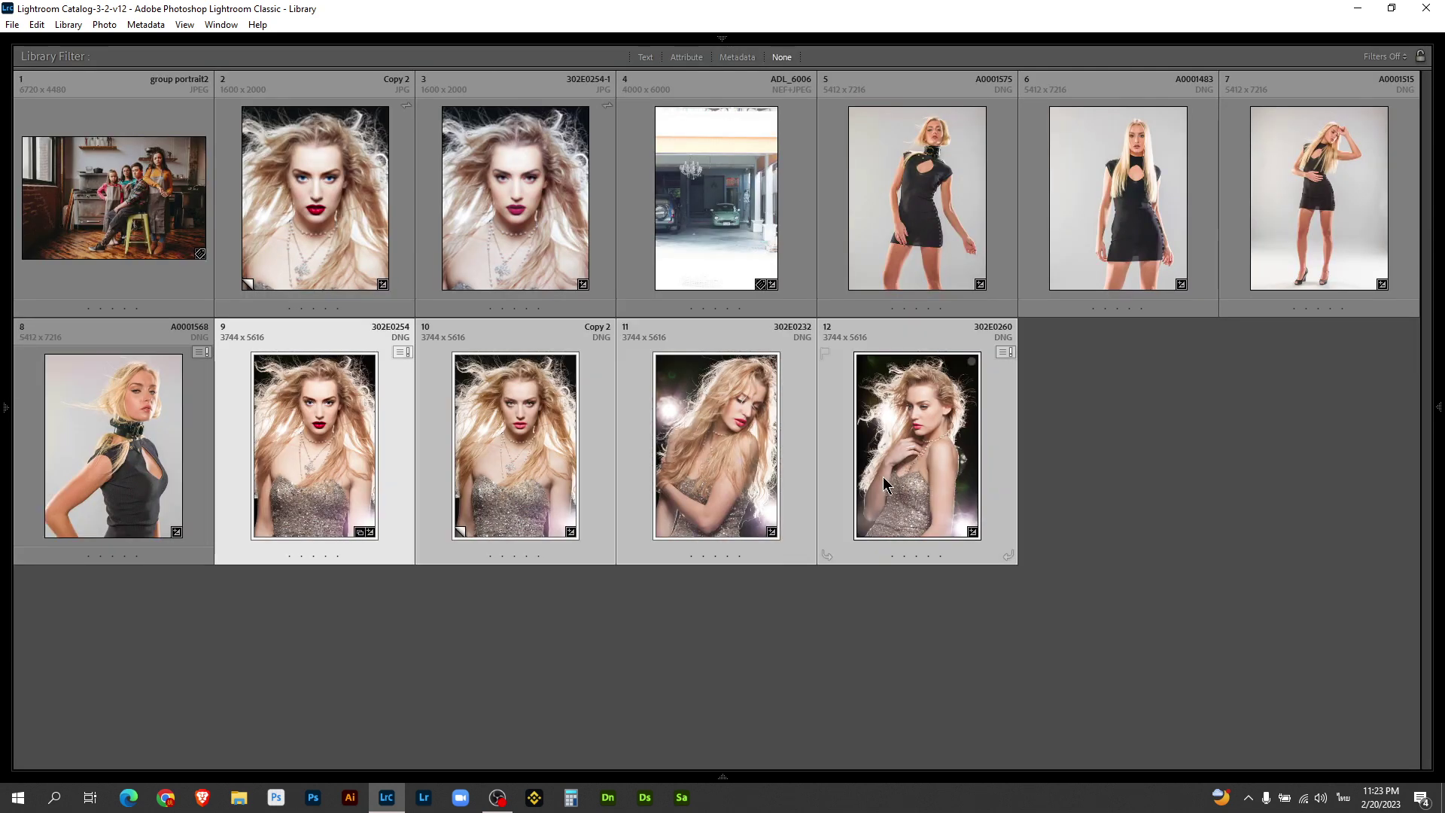
key(d)
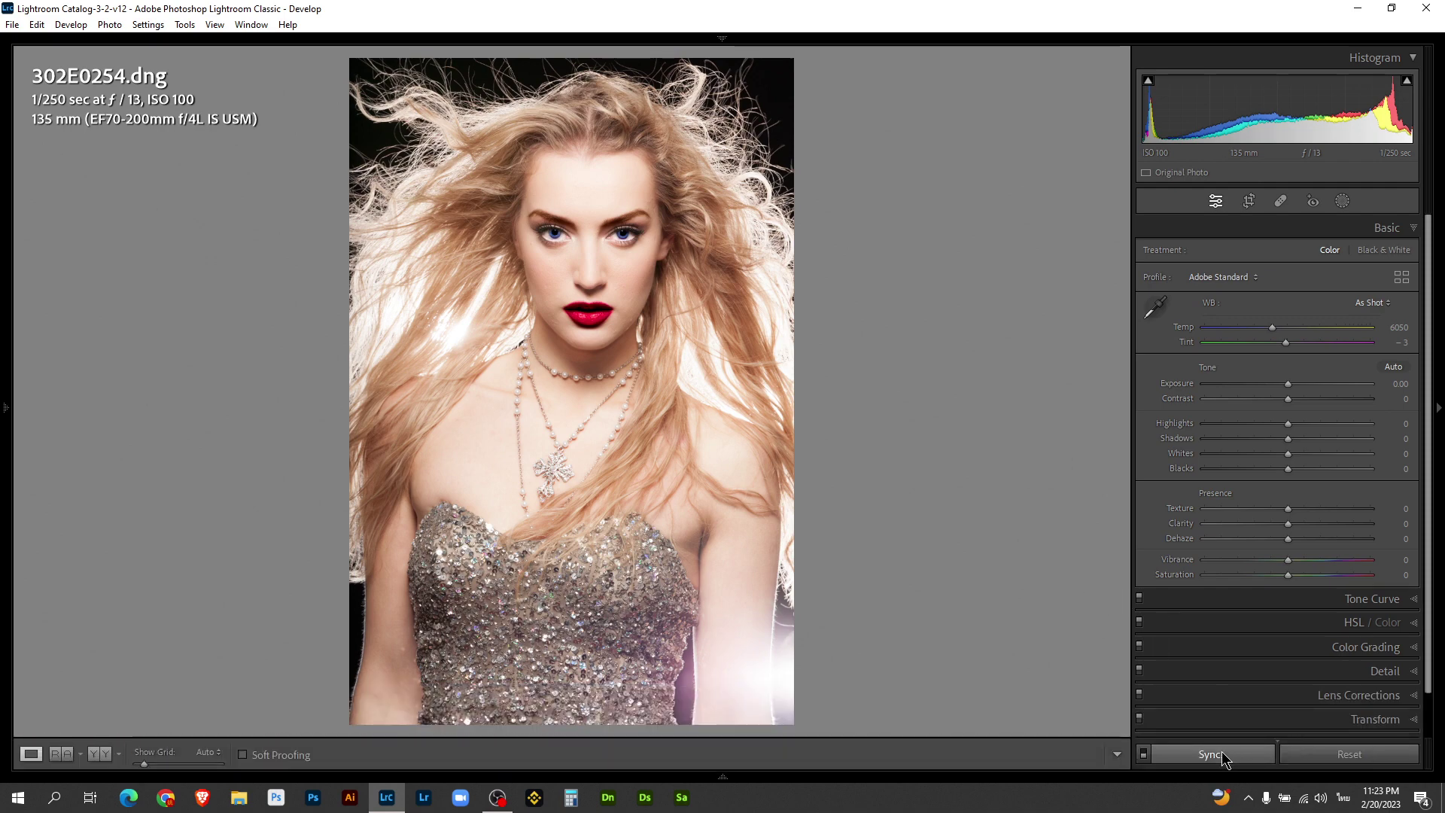
Sync all of 302E0254's masks to the grouped photos, replacing their existing masks
click(1224, 755)
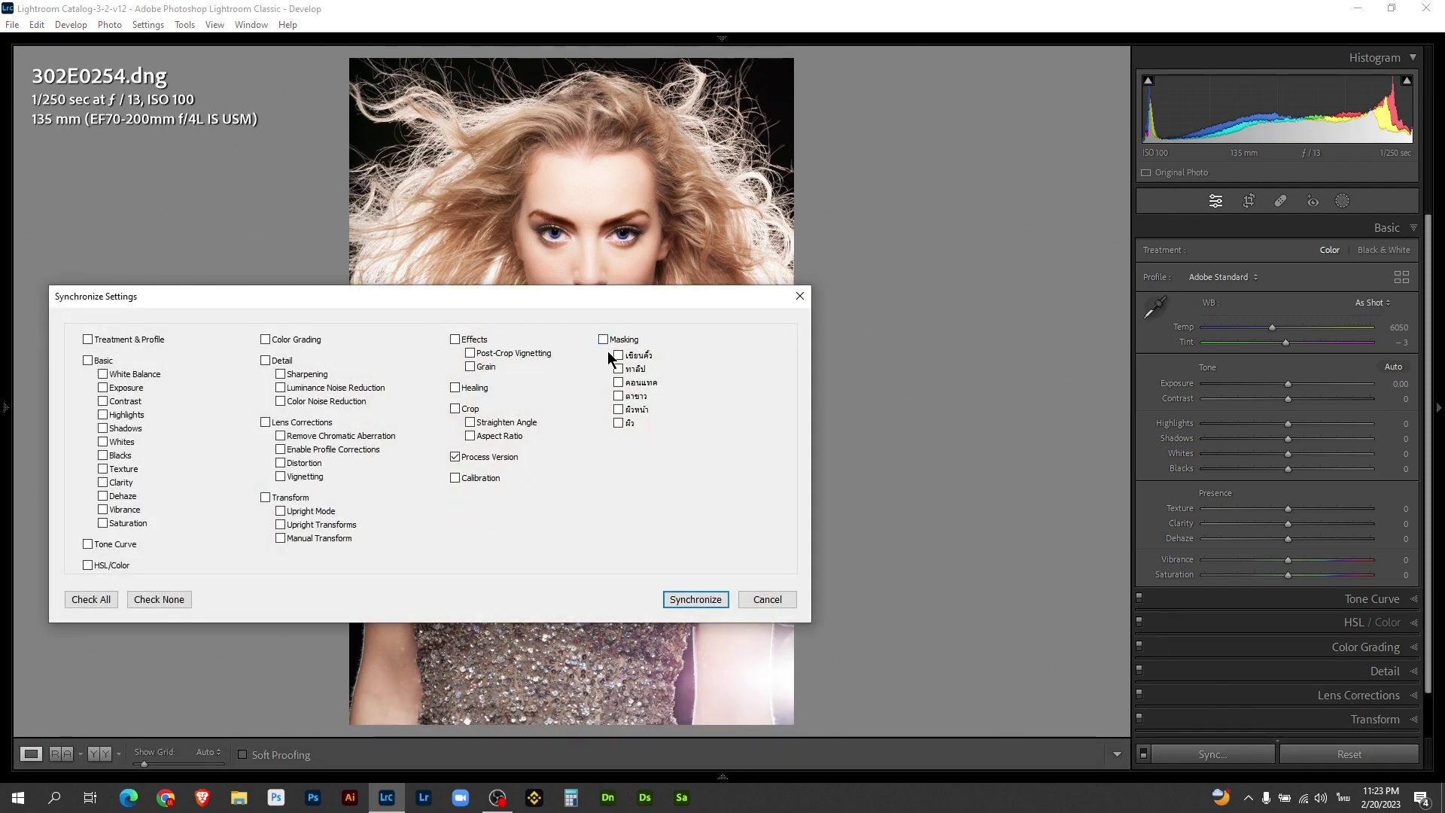
click(603, 340)
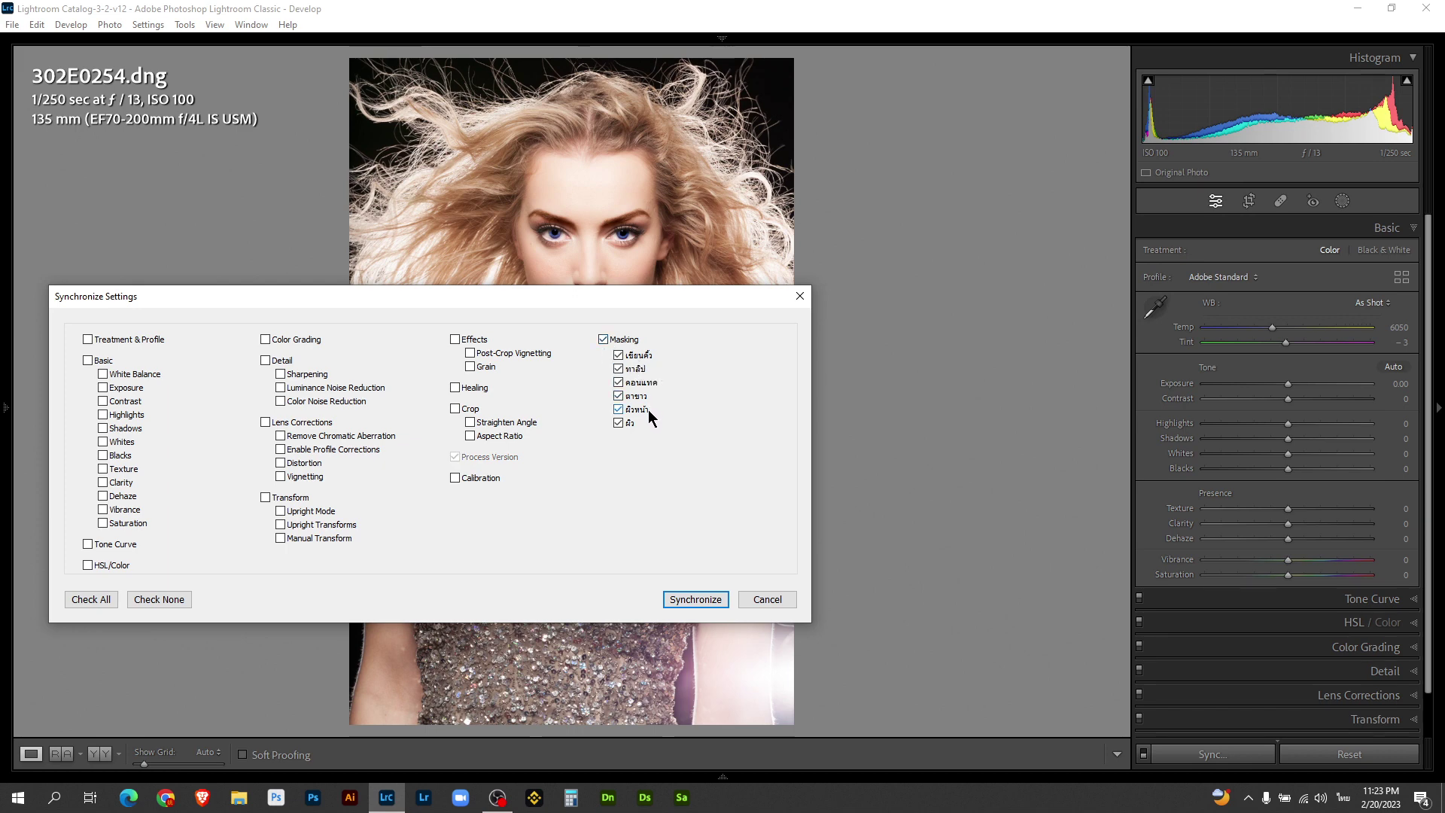
click(695, 599)
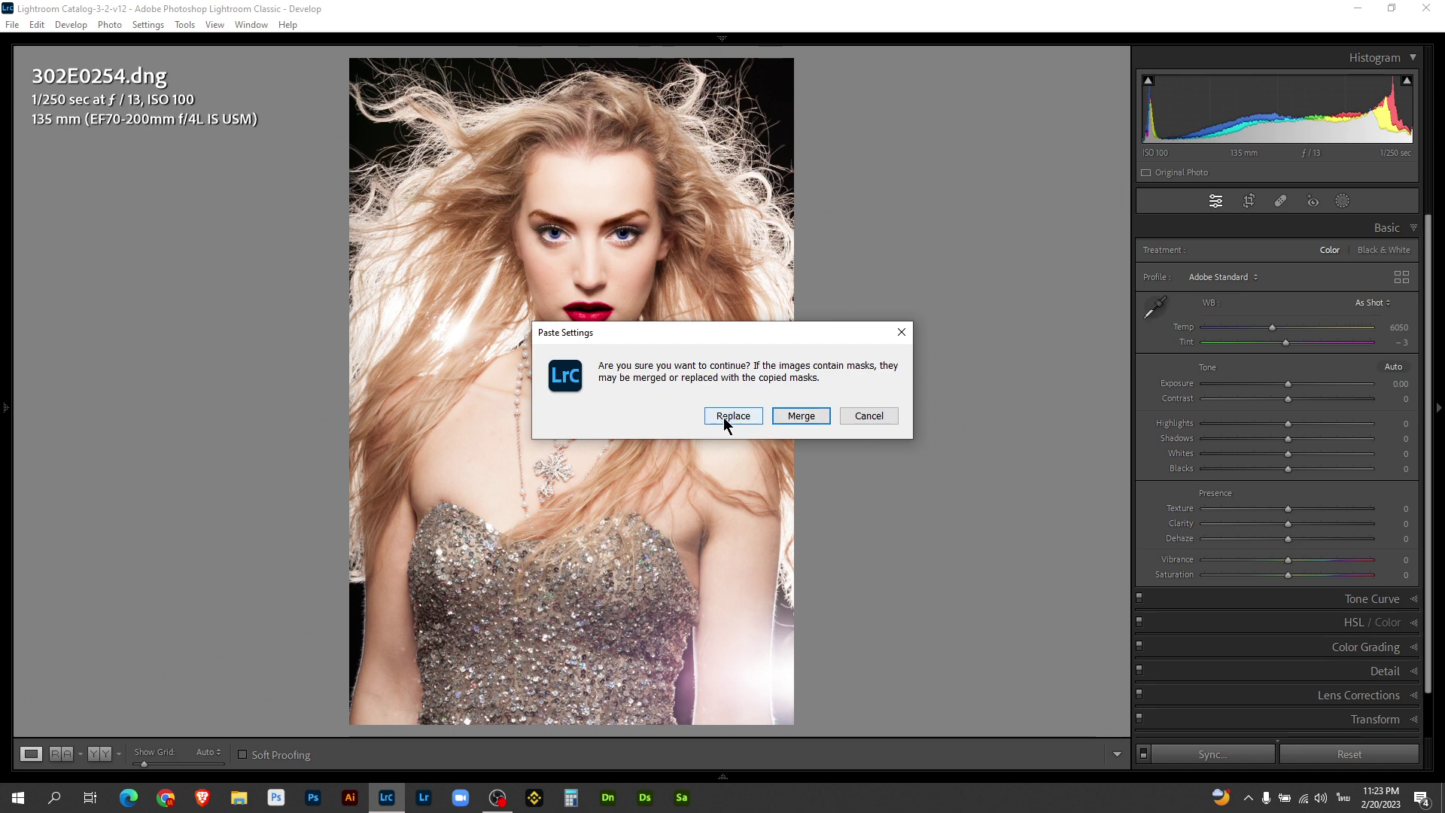
click(724, 417)
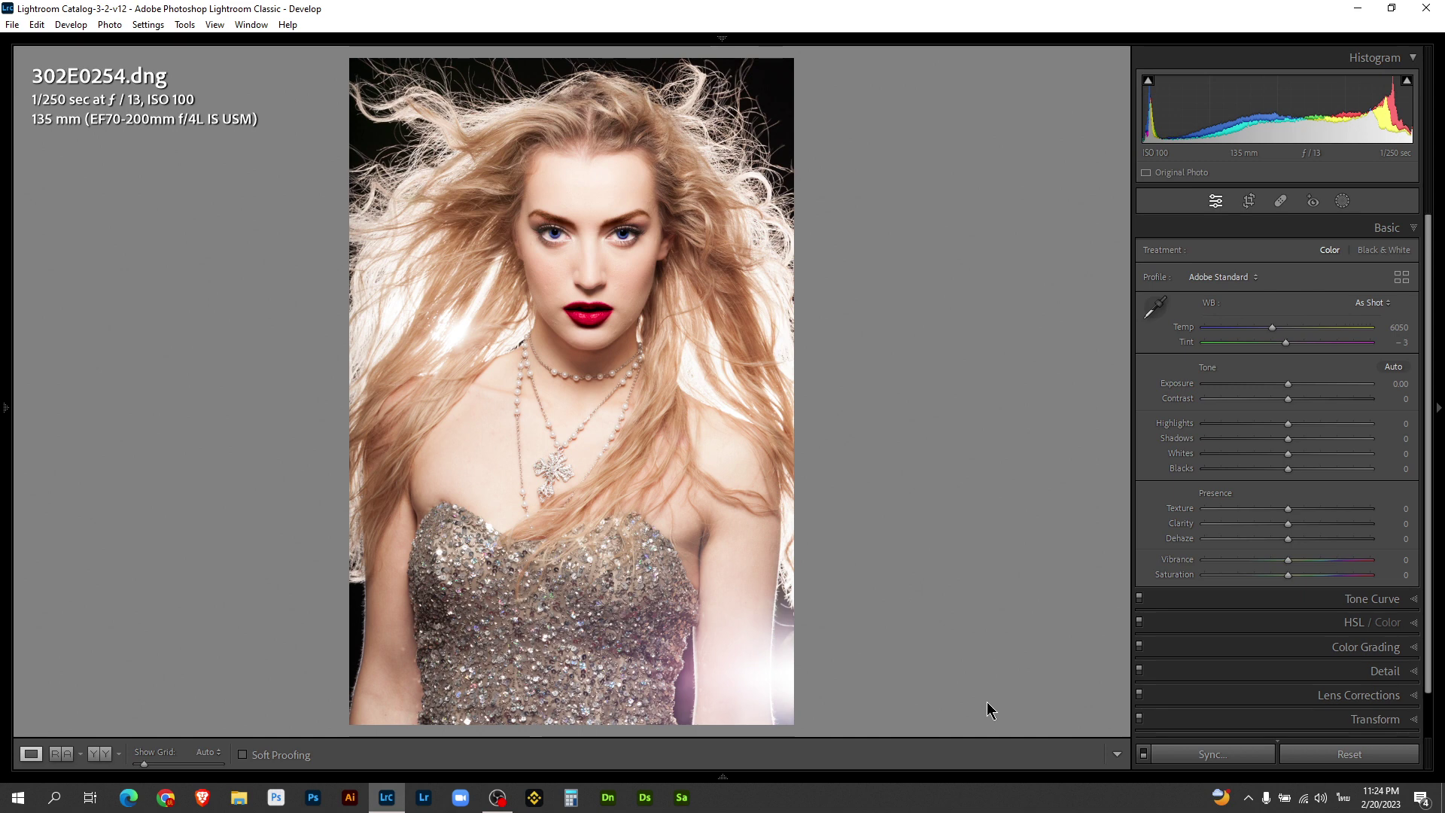
key(Right)
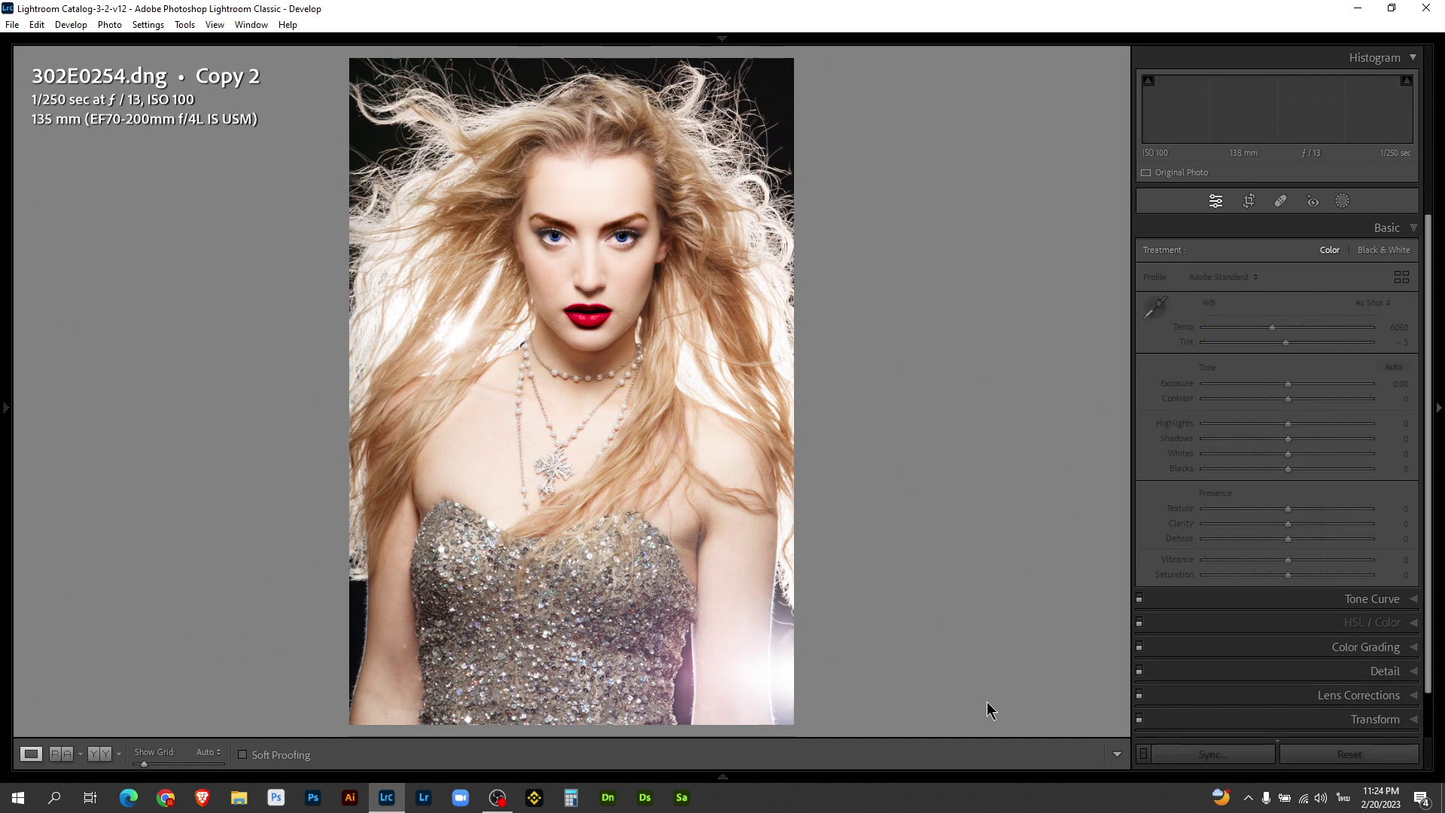
key(Right)
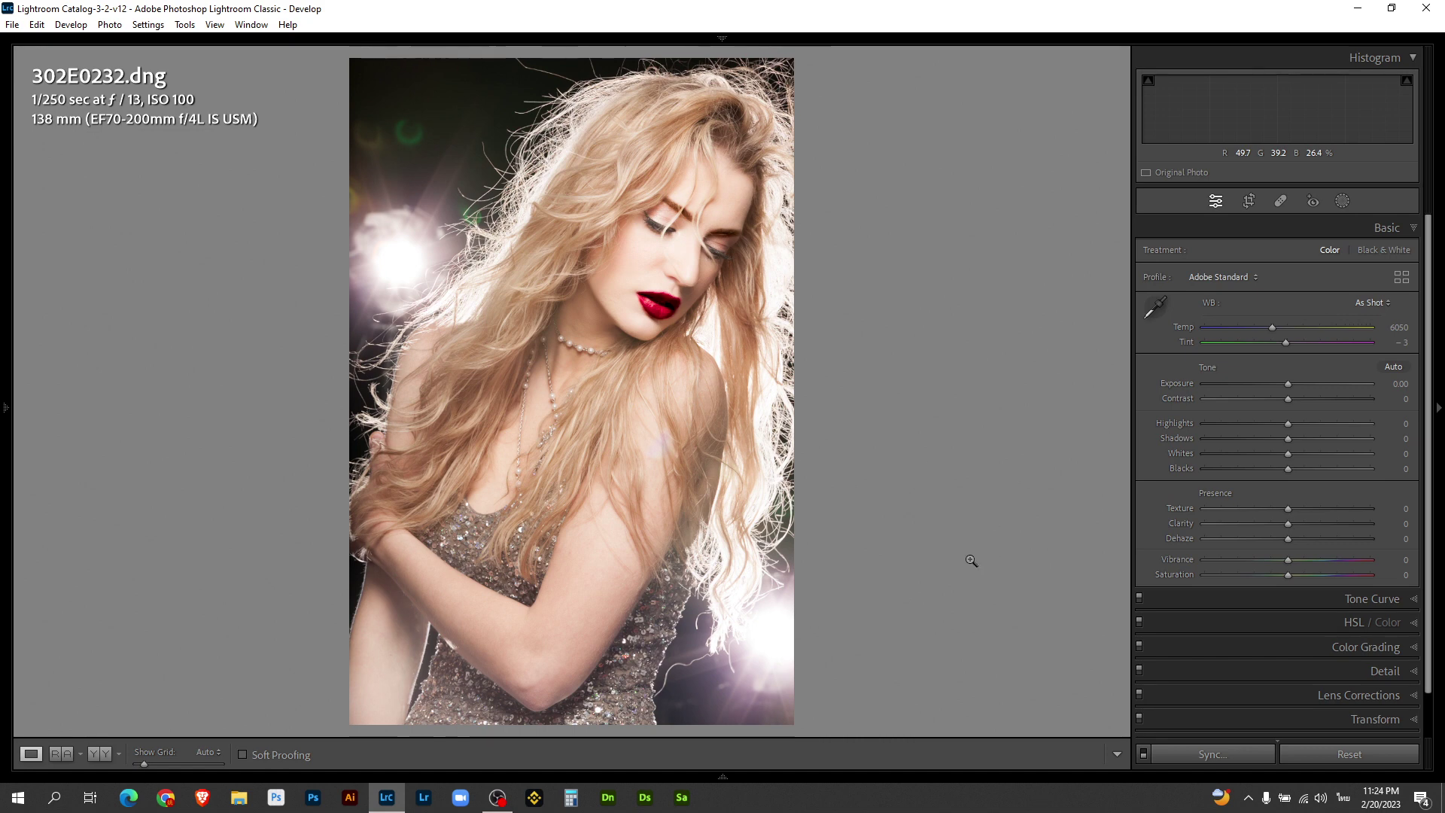
key(Right)
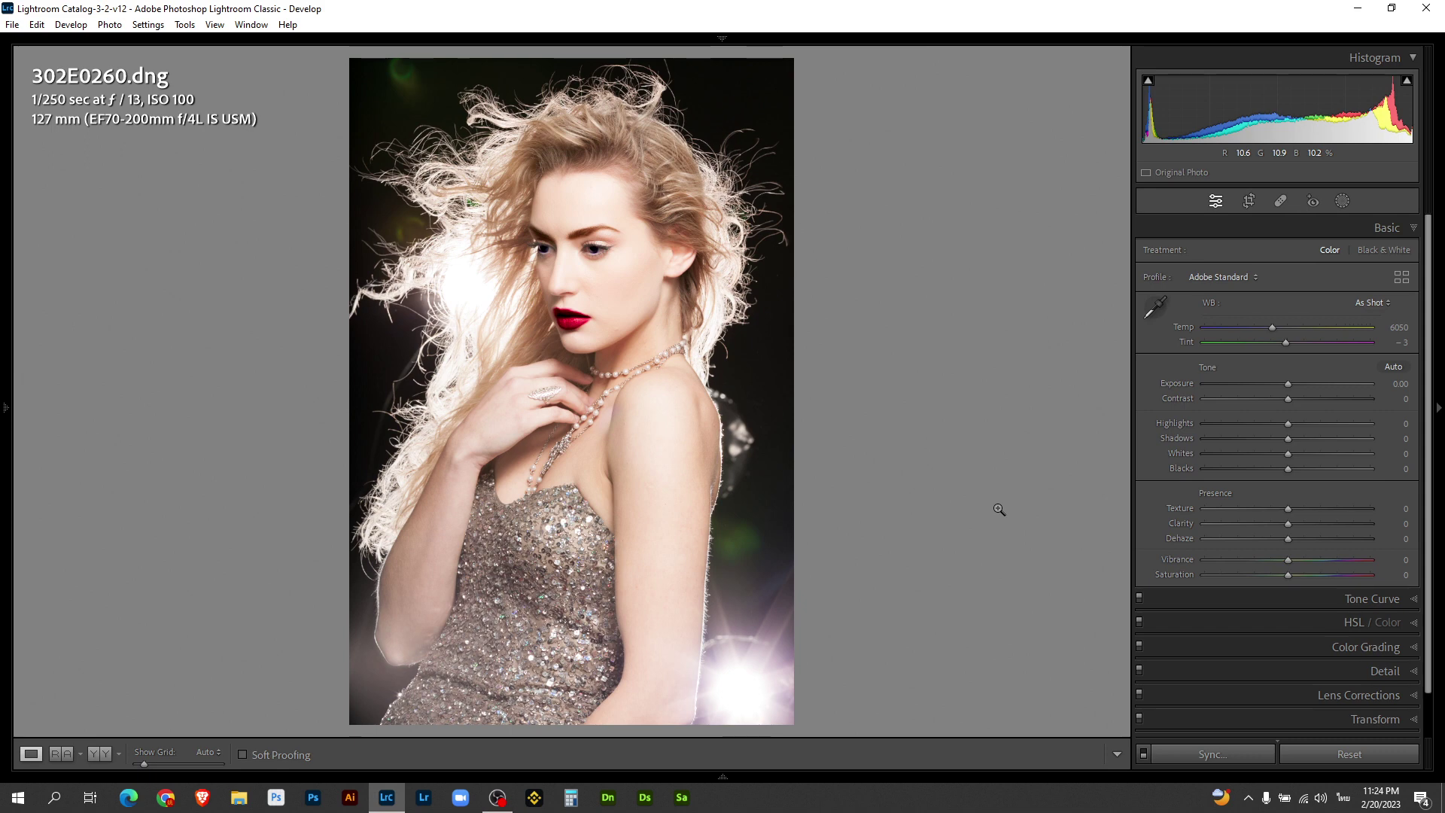
key(Left)
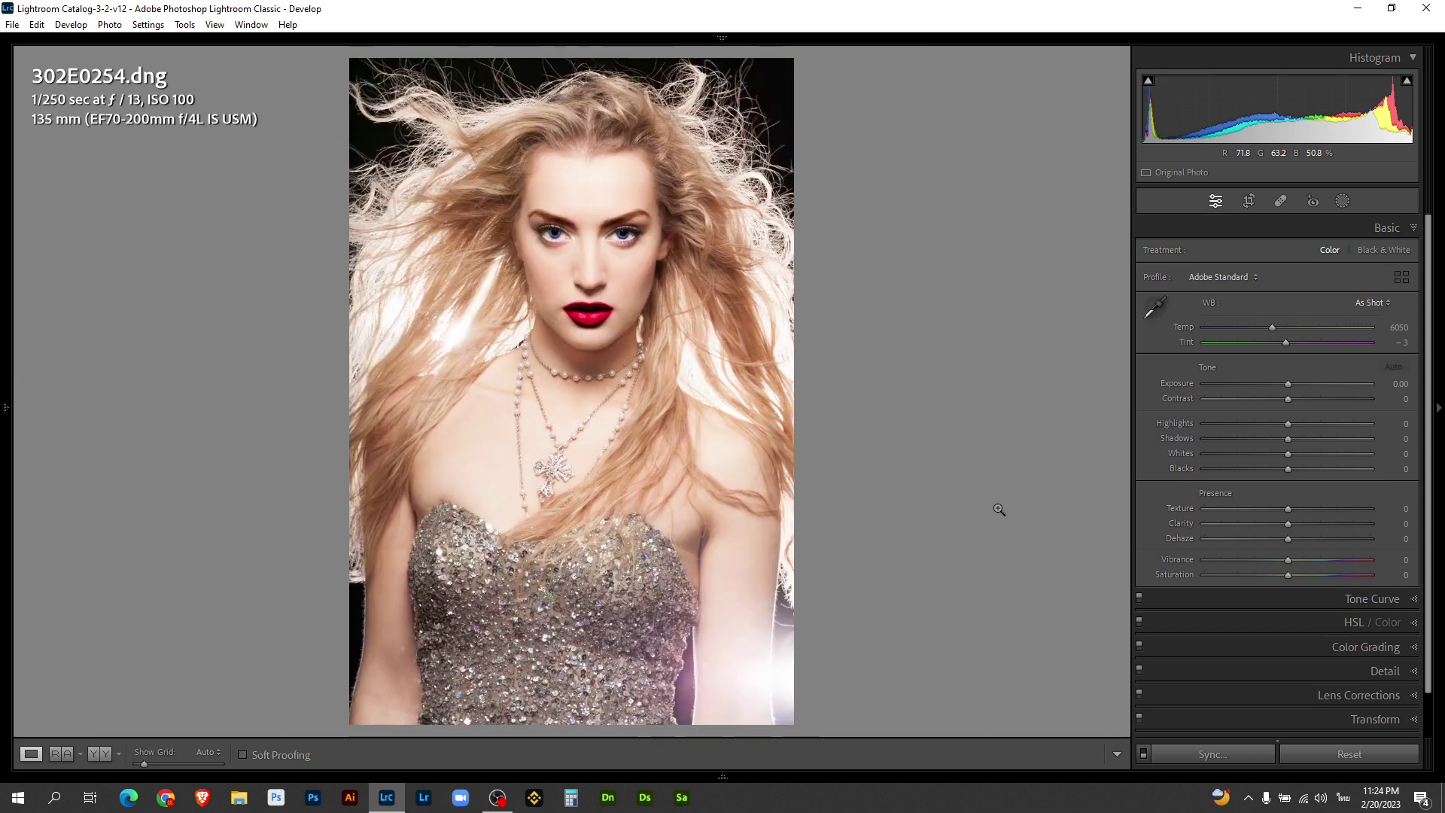